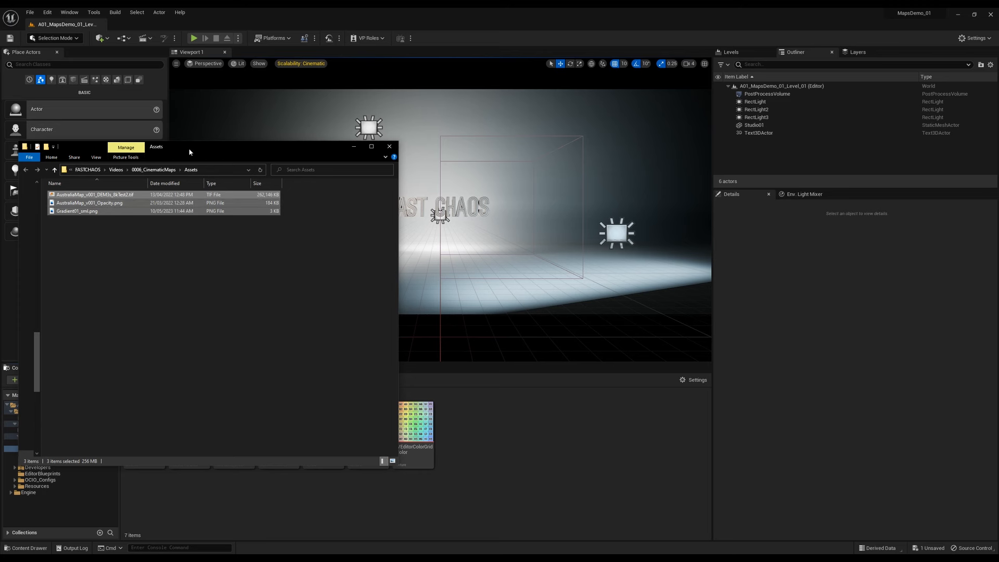
# - Import the AustraliaMap DEM, AustraliaMap opacity and Gradient01_sml image files from the Assets folder into the project's Materials folder
pyautogui.moveTo(190, 150); pyautogui.dragTo(576, 97)
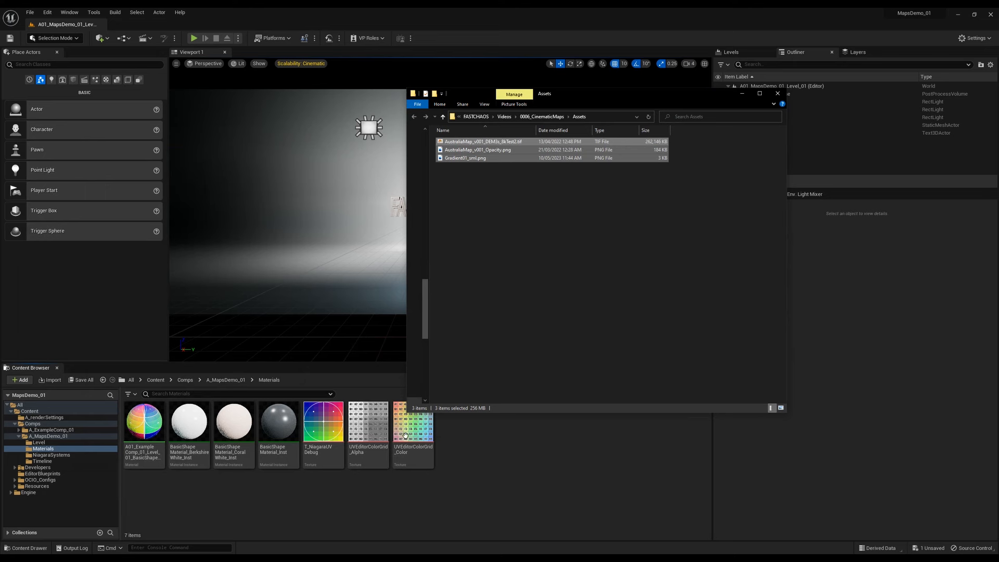
pyautogui.moveTo(500, 150); pyautogui.dragTo(501, 448)
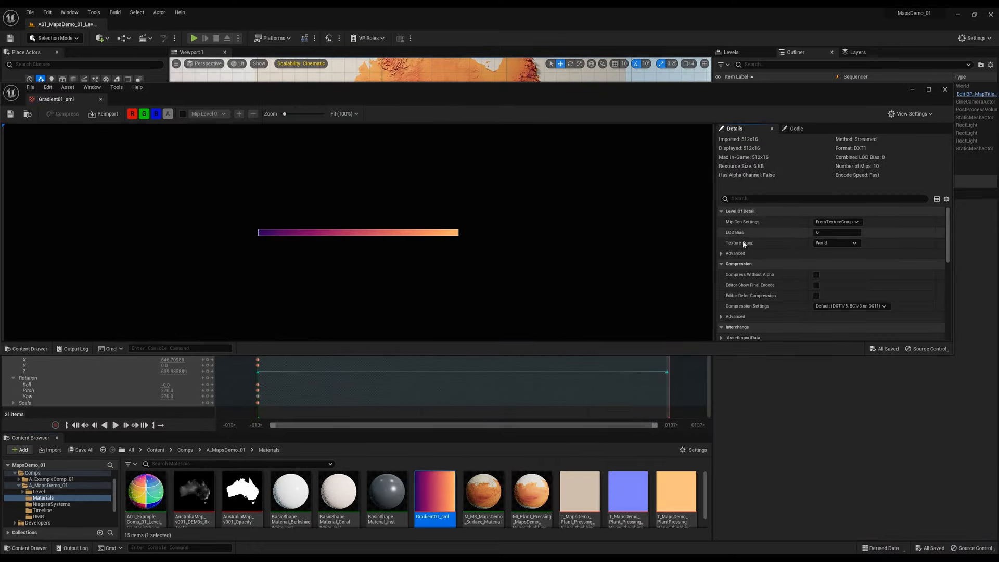
# - Set both the X-axis and Y-axis tiling methods of the Gradient01_sml texture to Clamp and save the texture
pyautogui.scroll(-5, 751, 260)
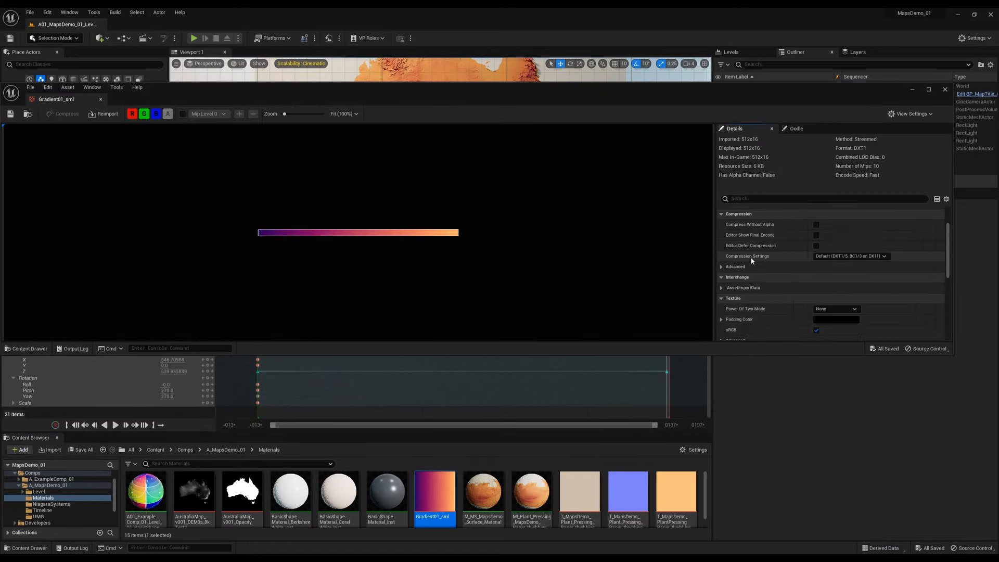
pyautogui.click(722, 266)
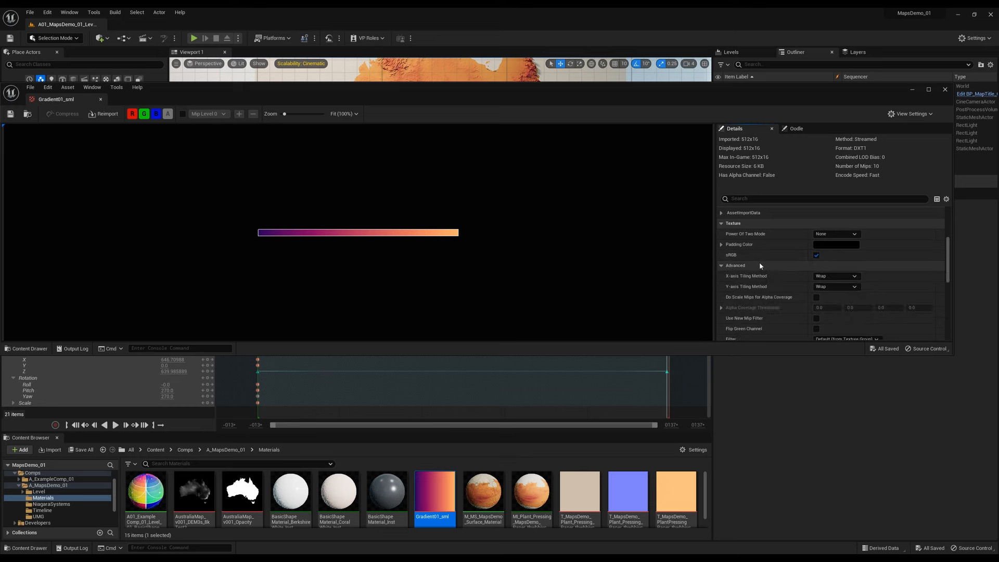
pyautogui.scroll(-1, 760, 264)
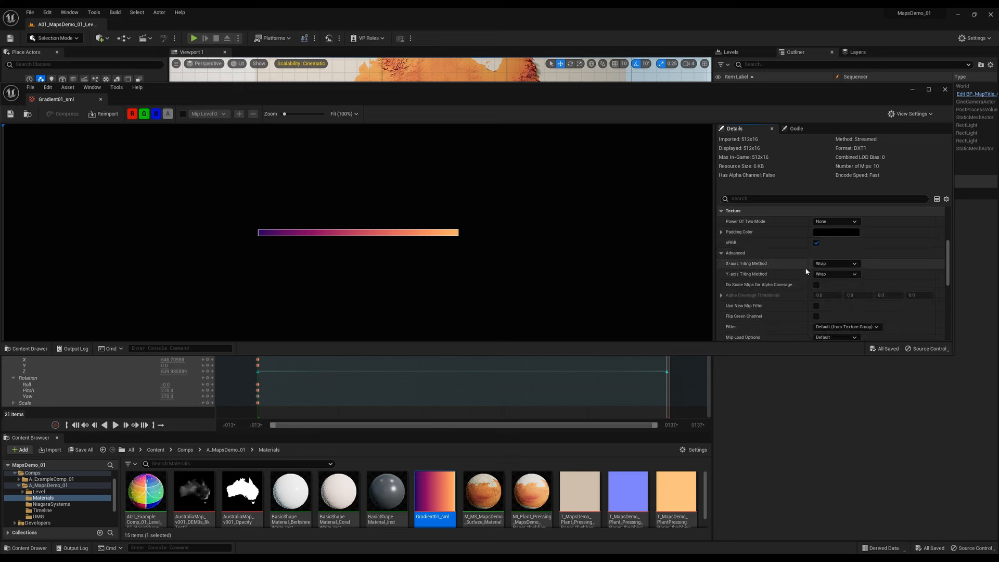
pyautogui.click(839, 264)
pyautogui.click(844, 279)
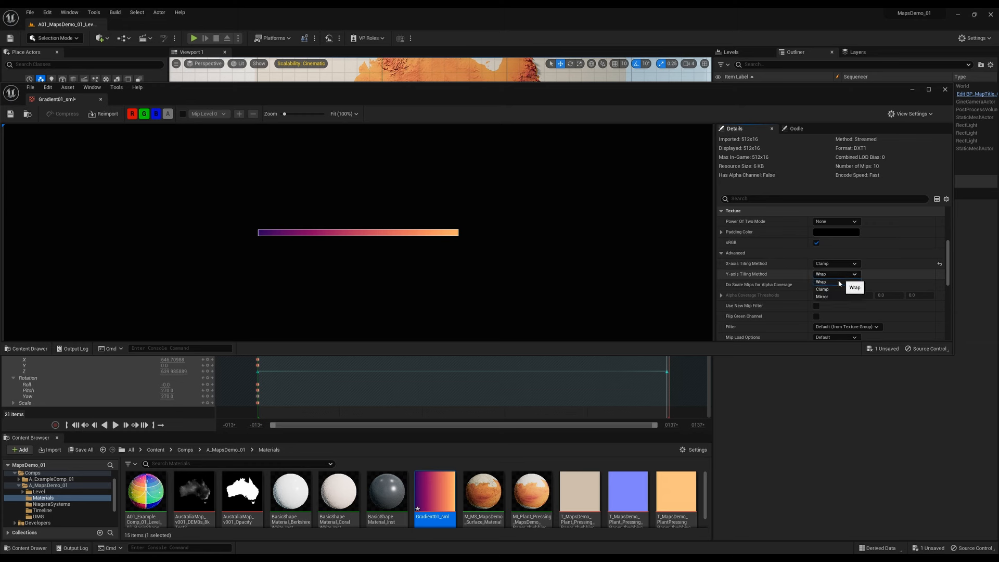
pyautogui.click(833, 290)
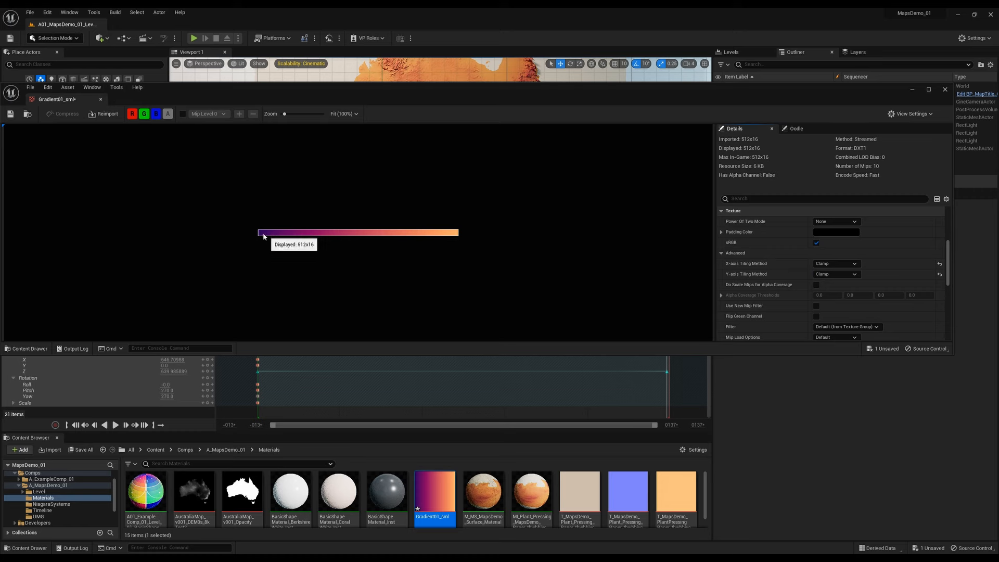
pyautogui.click(10, 114)
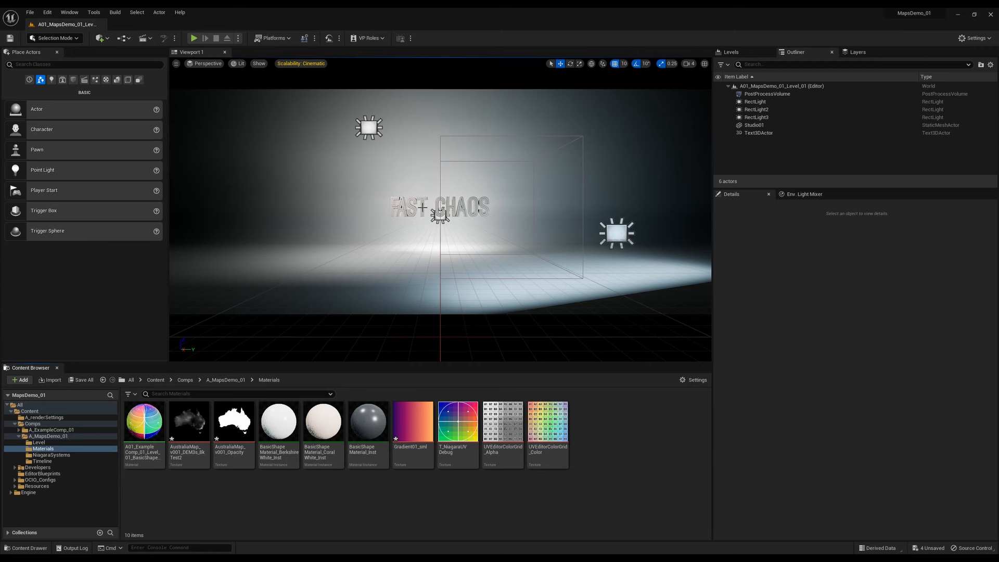
# - Delete the FAST CHAOS 3D text from the level and switch the editor to Modeling mode
pyautogui.click(423, 207)
pyautogui.press('Delete')
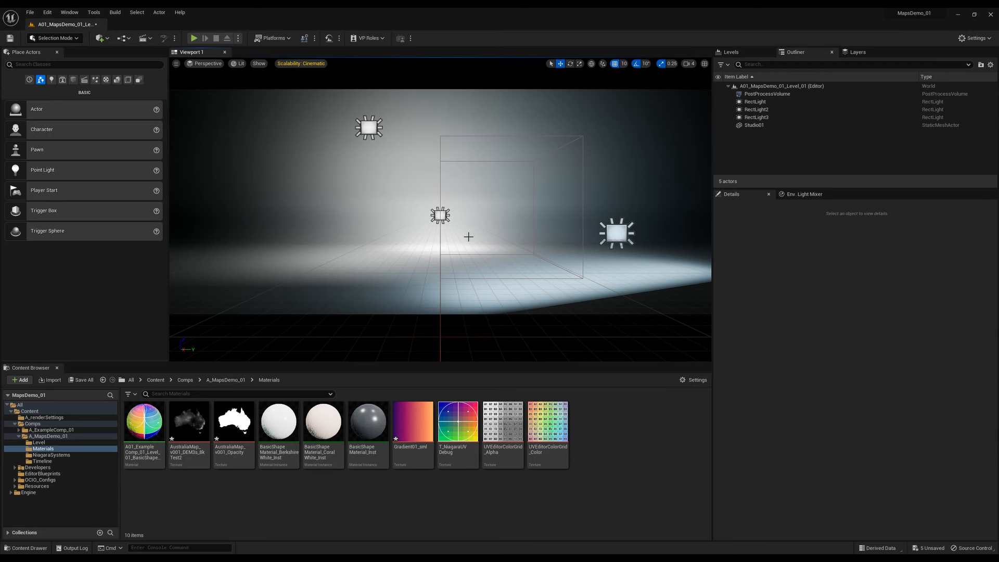
pyautogui.click(61, 41)
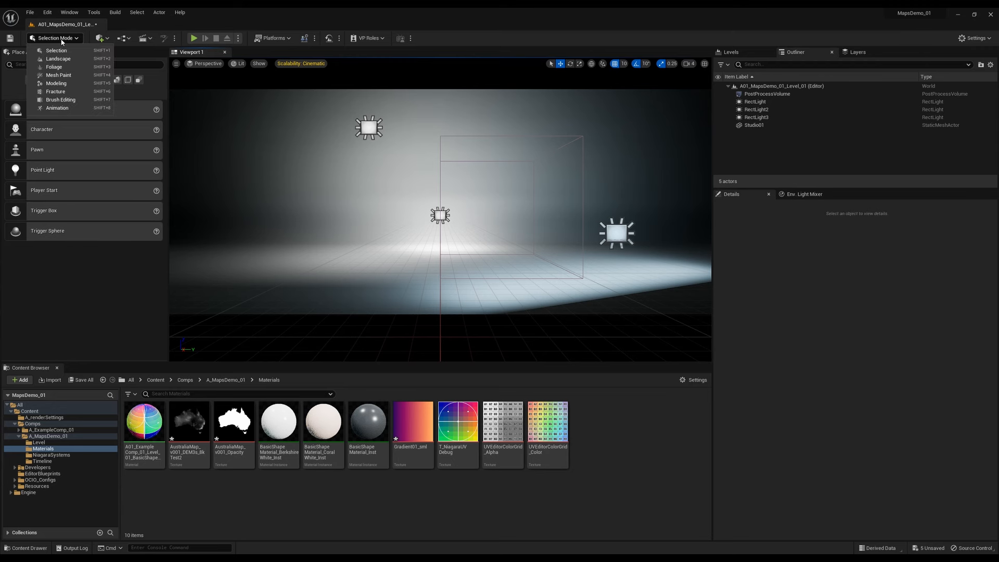
pyautogui.click(56, 83)
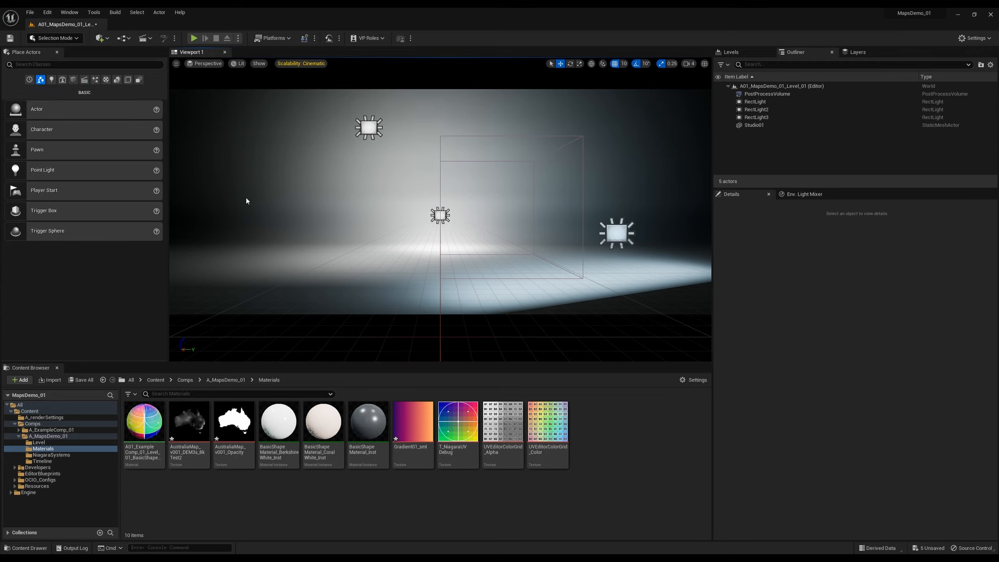
# - Place a new rectangle shape on the centre of the studio floor and raise it above the floor
pyautogui.click(14, 103)
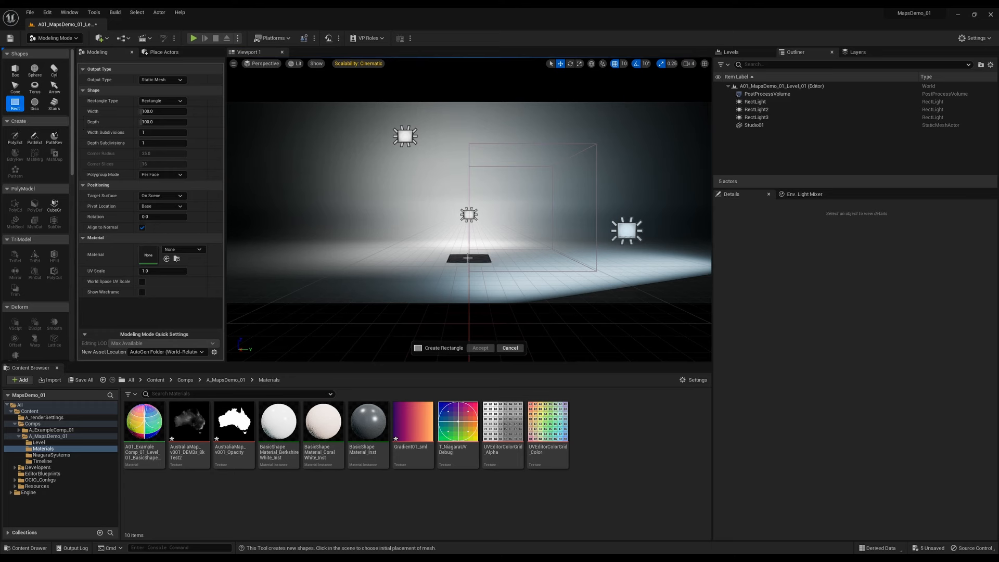
pyautogui.click(467, 258)
pyautogui.moveTo(467, 234); pyautogui.dragTo(468, 202)
# - Set the rectangle's width and depth to 300 and its width and depth subdivisions to 300
pyautogui.click(158, 112)
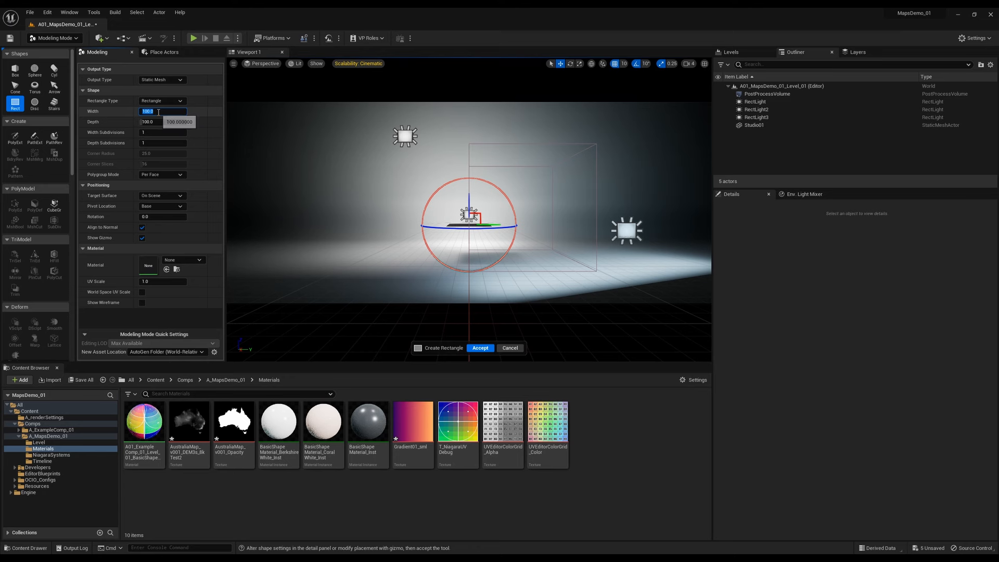
pyautogui.write('300')
pyautogui.press('Tab')
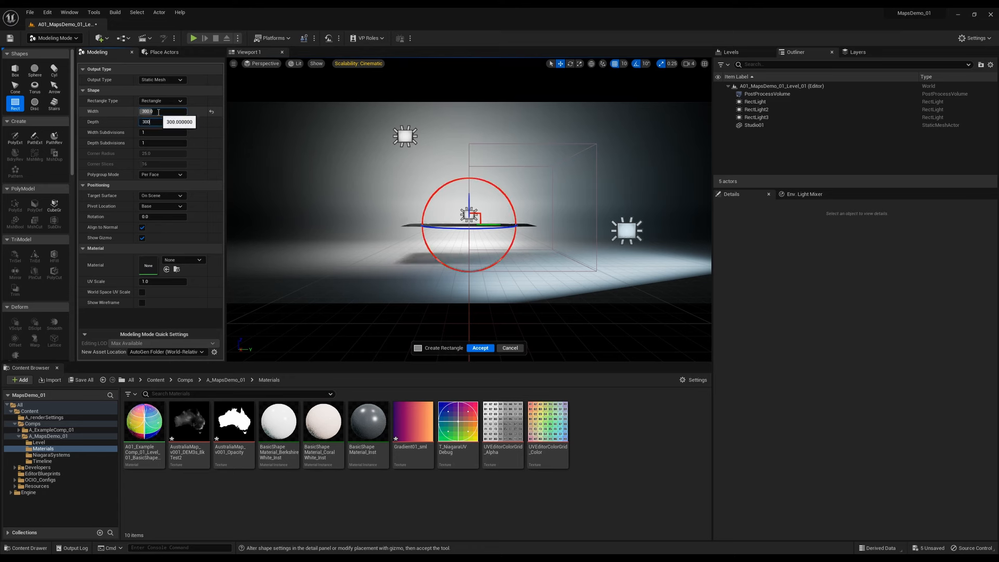
pyautogui.write('300')
pyautogui.press('Tab')
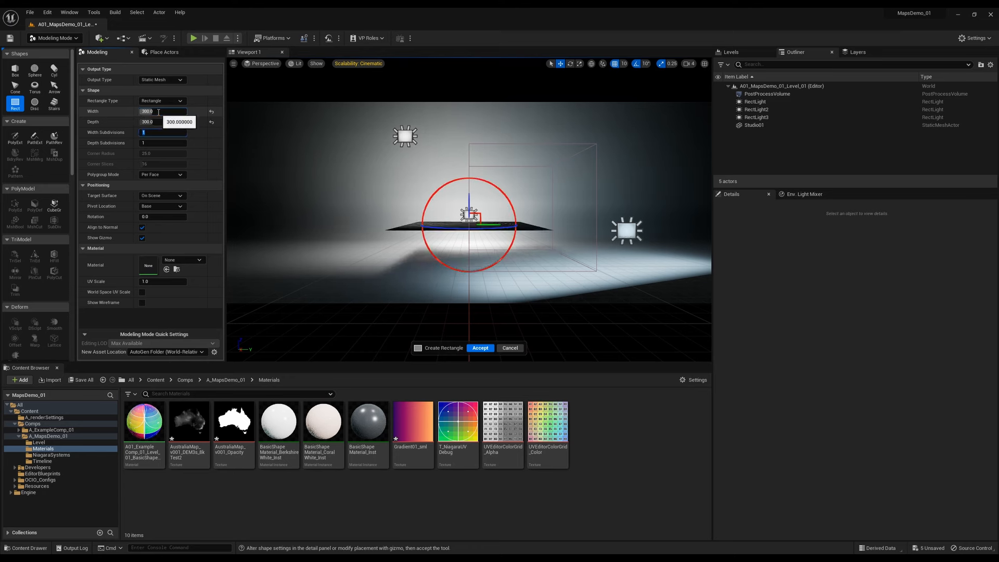
pyautogui.press('Tab')
pyautogui.write('300')
pyautogui.press('Return')
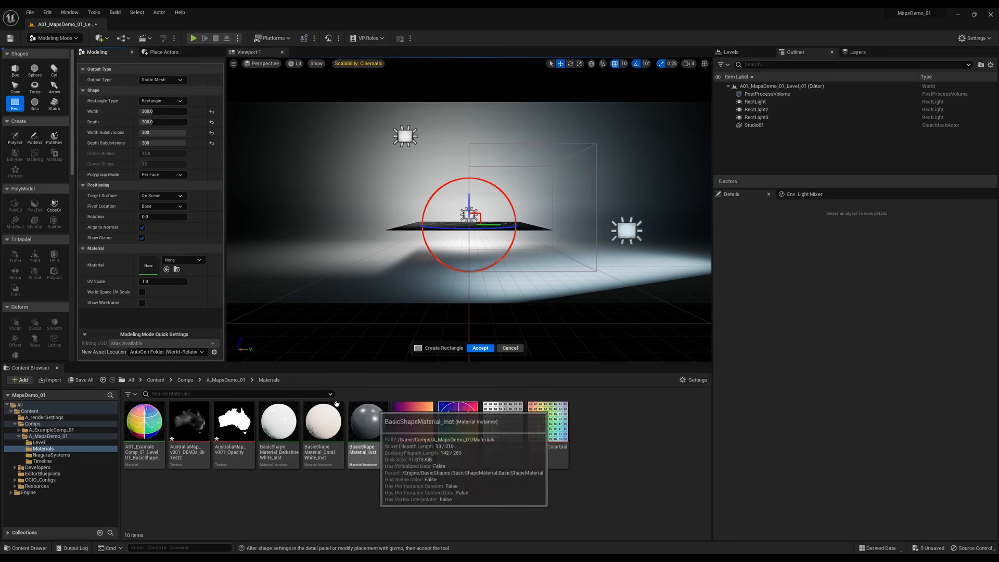
# - Assign the BasicShapeMaterial_BerkshireWhite_Inst material to the rectangle and finish creating the mesh
pyautogui.click(278, 433)
pyautogui.moveTo(278, 433); pyautogui.dragTo(150, 267)
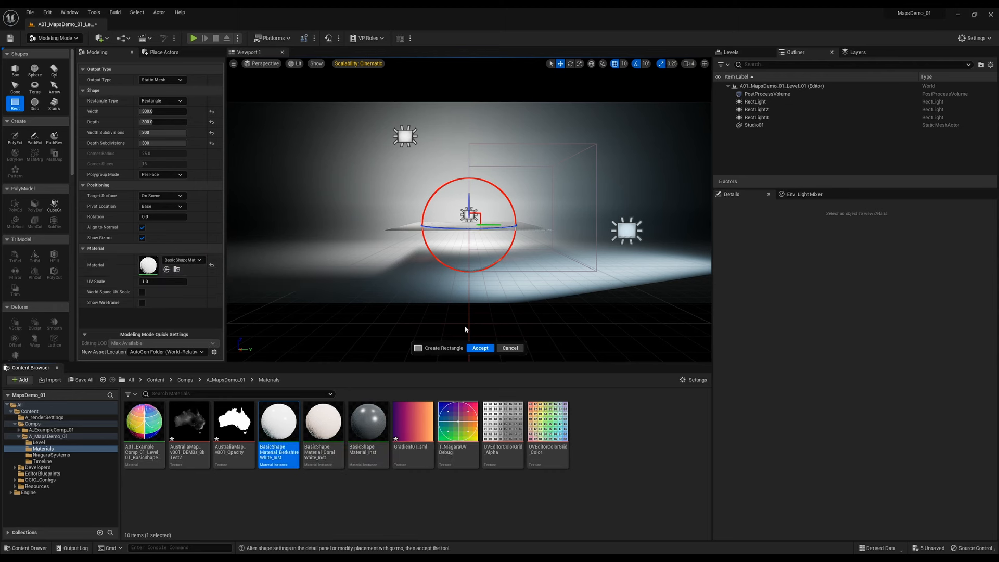
pyautogui.click(480, 349)
pyautogui.press('Return')
pyautogui.press('f')
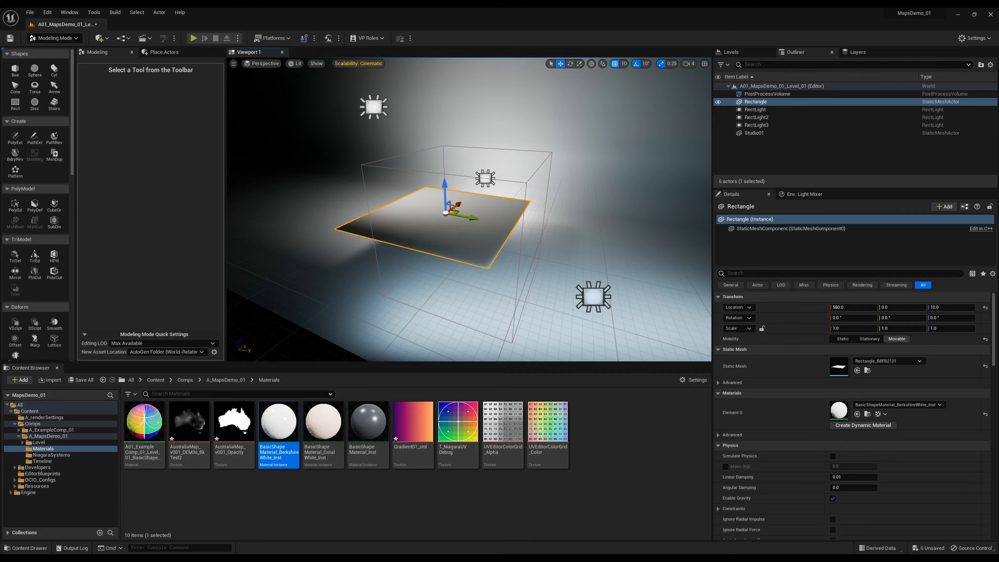
# - Rotate RectLight3 above the rectangle to 180°, -40°, 180°
pyautogui.click(487, 180)
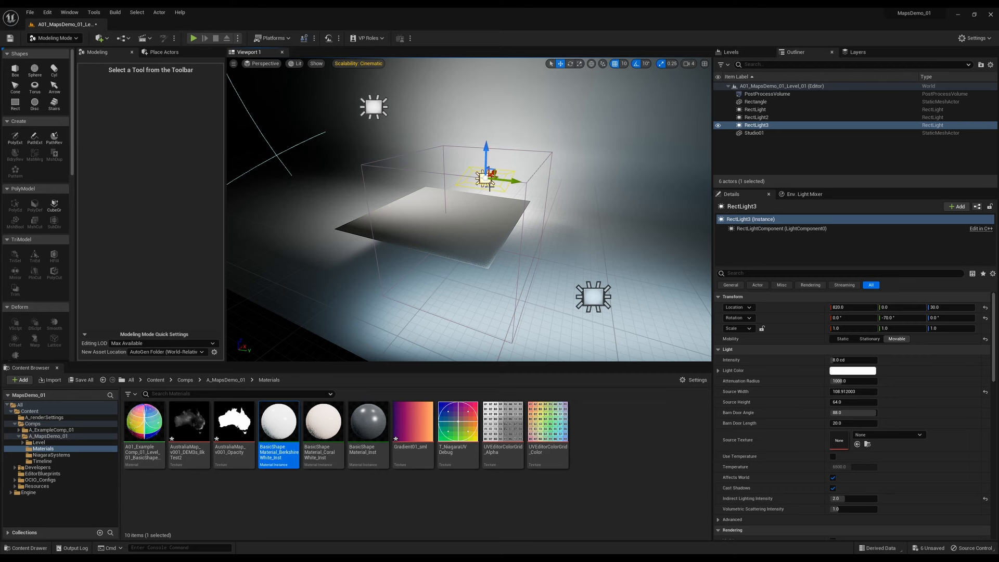
pyautogui.press('e')
pyautogui.moveTo(470, 170); pyautogui.dragTo(479, 223)
# - Move RectLight3 along the rectangle's back edge to about X 830, Y -250
pyautogui.press('w')
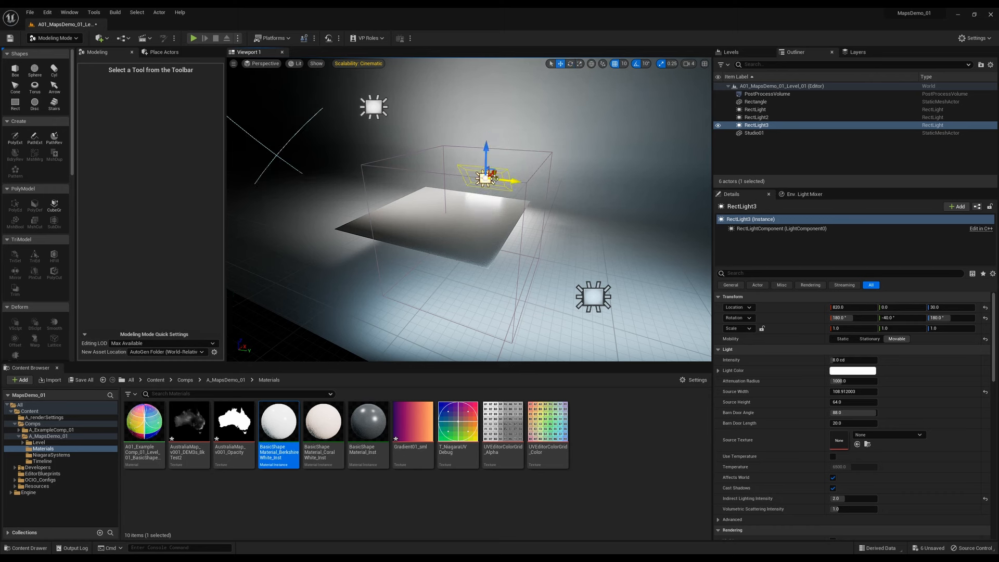
pyautogui.moveTo(507, 180); pyautogui.dragTo(460, 178)
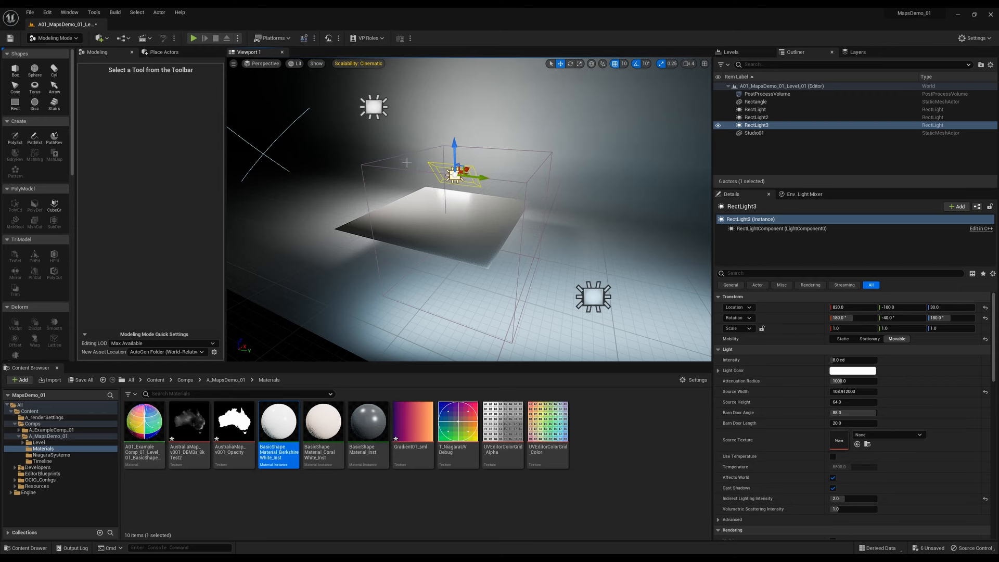
pyautogui.moveTo(477, 177); pyautogui.dragTo(432, 165)
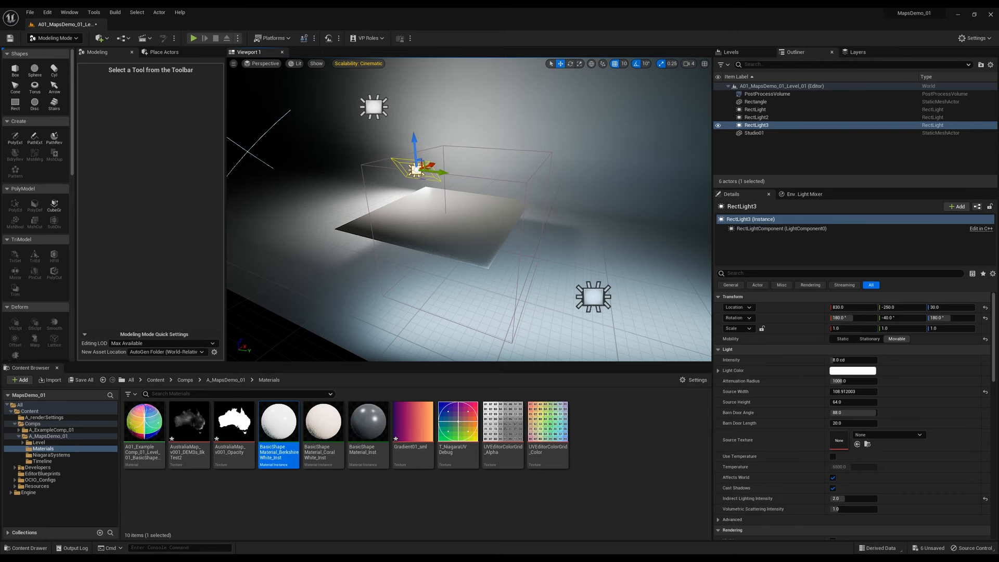
# - Turn RectLight3 about its vertical axis to about 110°, facing diagonally across the rectangle
pyautogui.press('e')
pyautogui.moveTo(416, 179); pyautogui.dragTo(377, 181)
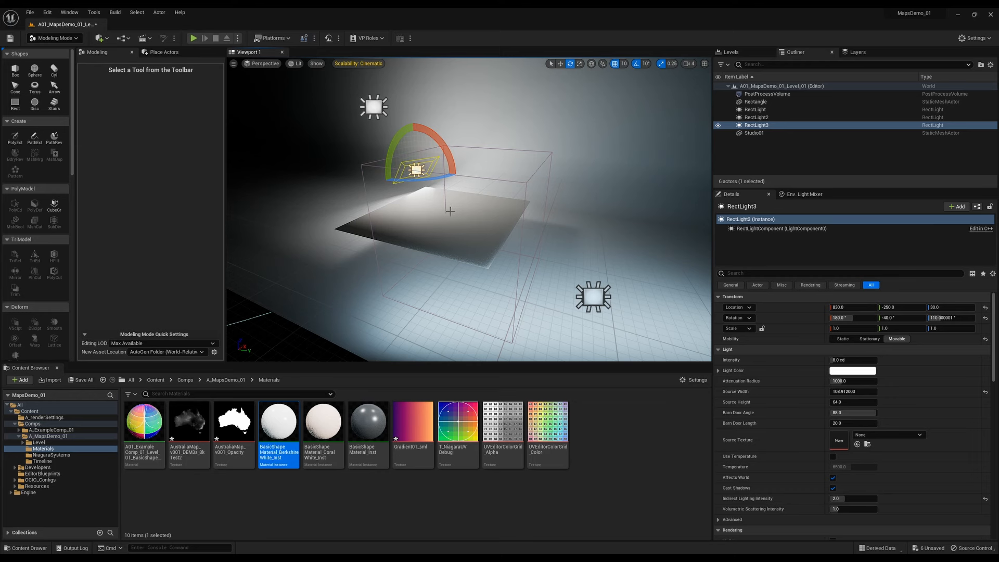
# - Turn off position grid snapping and nudge RectLight3 slightly along Y to about -252
pyautogui.press('w')
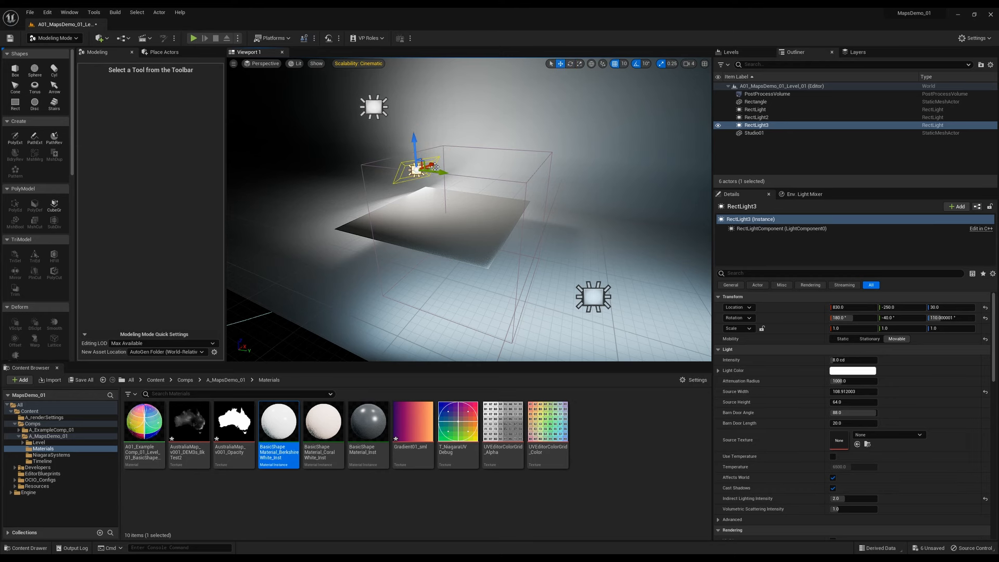
pyautogui.click(615, 64)
pyautogui.moveTo(434, 170); pyautogui.dragTo(432, 173)
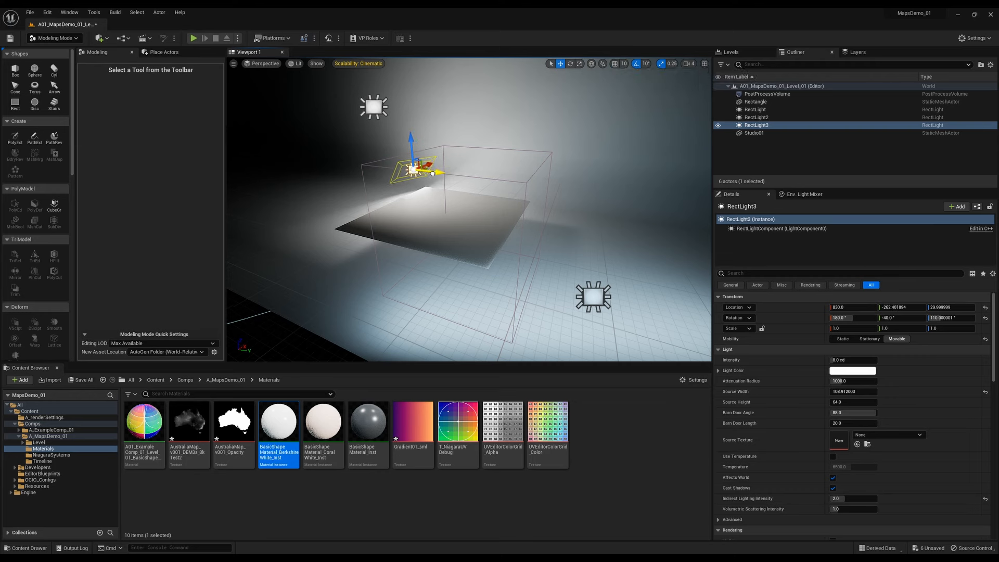
# - Start the Displace tool on the rectangle with type Texture2D Map, using AustraliaMap_v001_DEM3s_8kTest2 as the displacement map
pyautogui.click(440, 236)
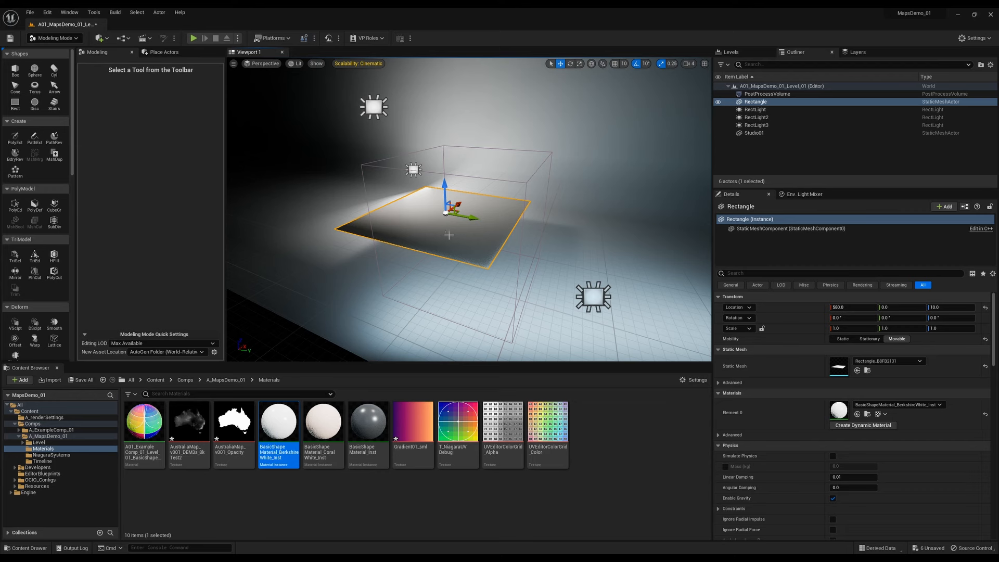
pyautogui.scroll(-3, 35, 223)
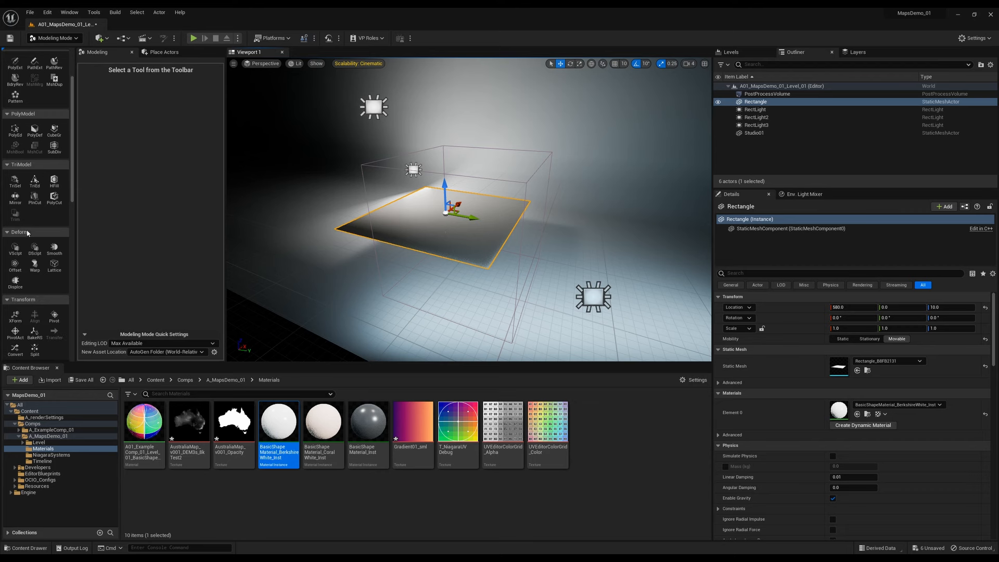
pyautogui.click(15, 283)
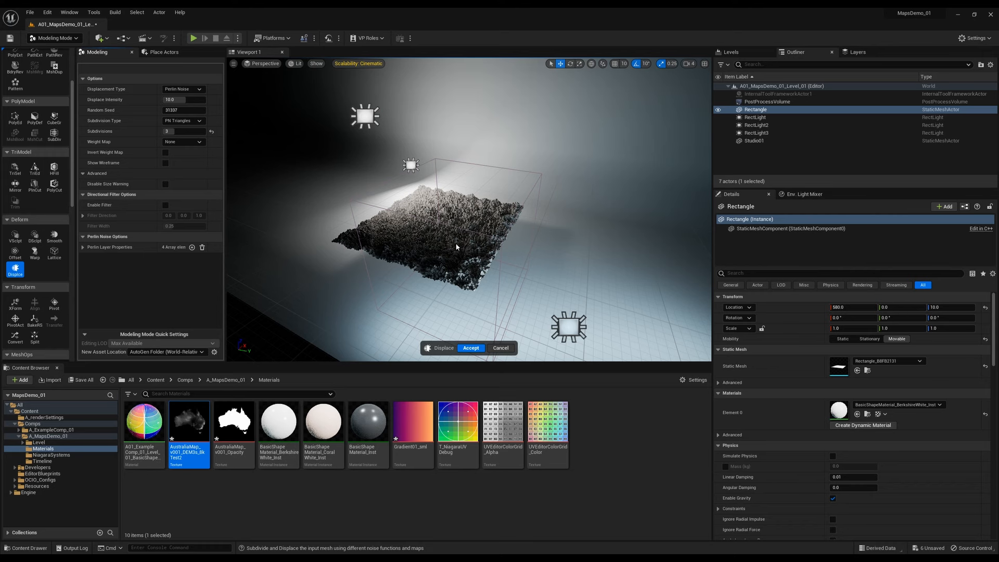
pyautogui.click(178, 88)
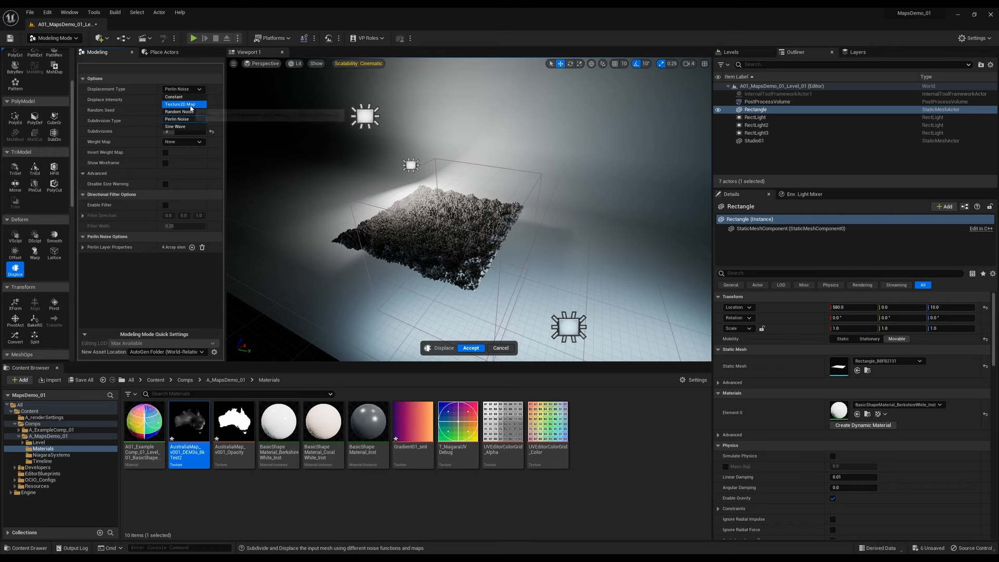
pyautogui.click(190, 108)
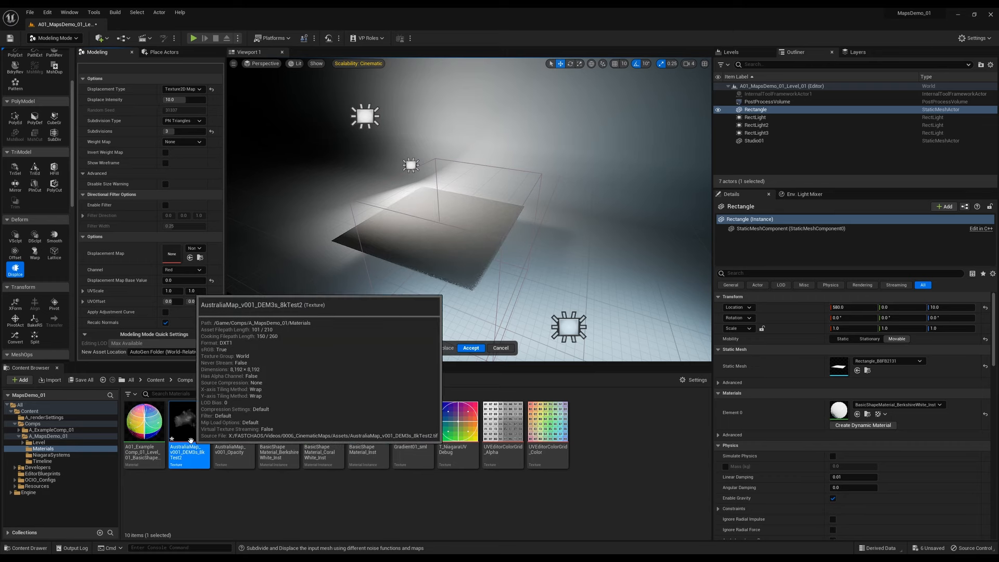
pyautogui.moveTo(195, 447); pyautogui.dragTo(176, 254)
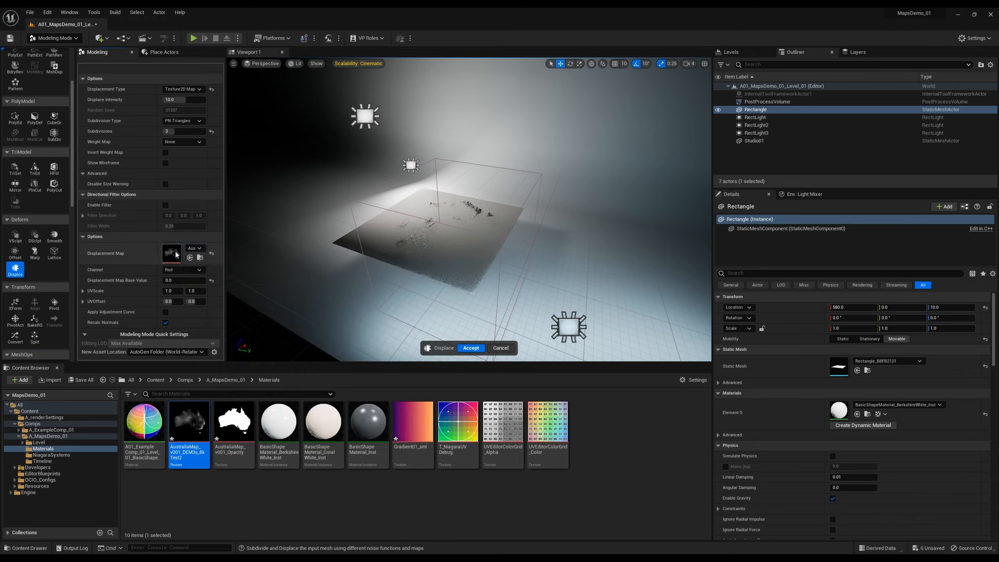
# - Try to set the displacement's subdivisions to 5
pyautogui.press('w')
pyautogui.moveTo(469, 218)
pyautogui.mouseDown(button='right')
pyautogui.moveTo(492, 219)
pyautogui.moveTo(502, 187)
pyautogui.moveTo(475, 224)
pyautogui.mouseUp(button='right')
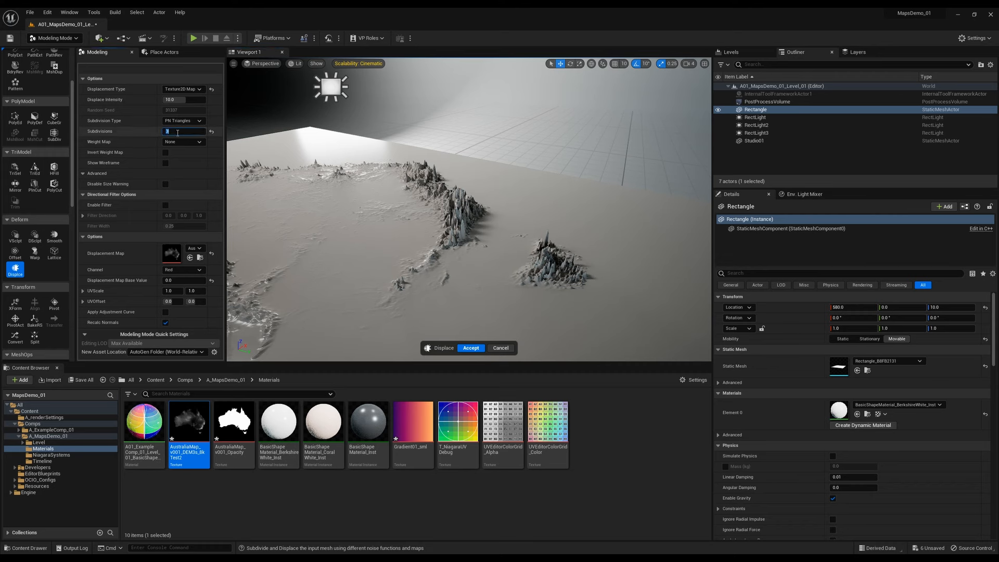
pyautogui.write('5')
pyautogui.press('Return')
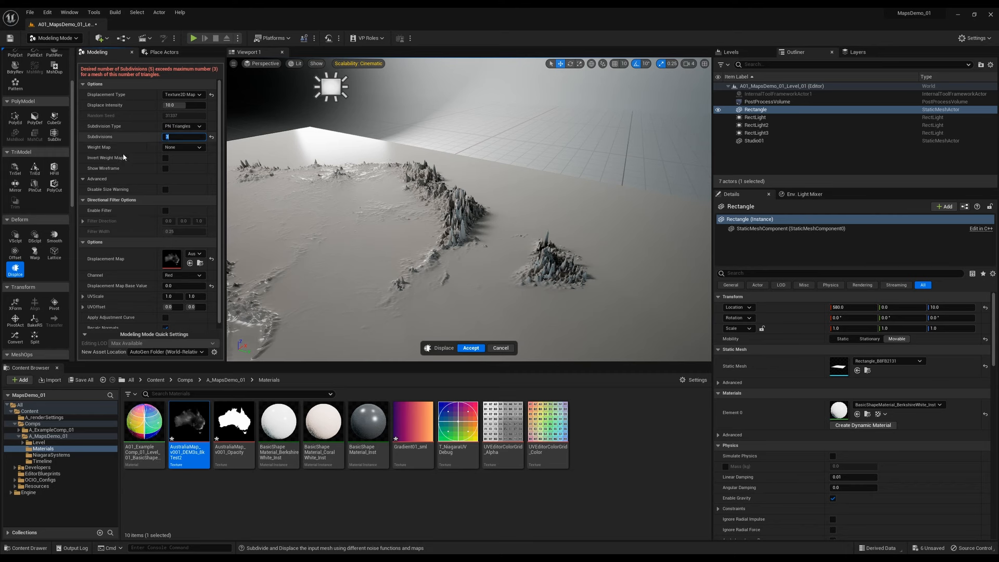
# - Disable the displacement's size warning and set its subdivisions to 5
pyautogui.click(165, 190)
pyautogui.click(166, 137)
pyautogui.press('Return')
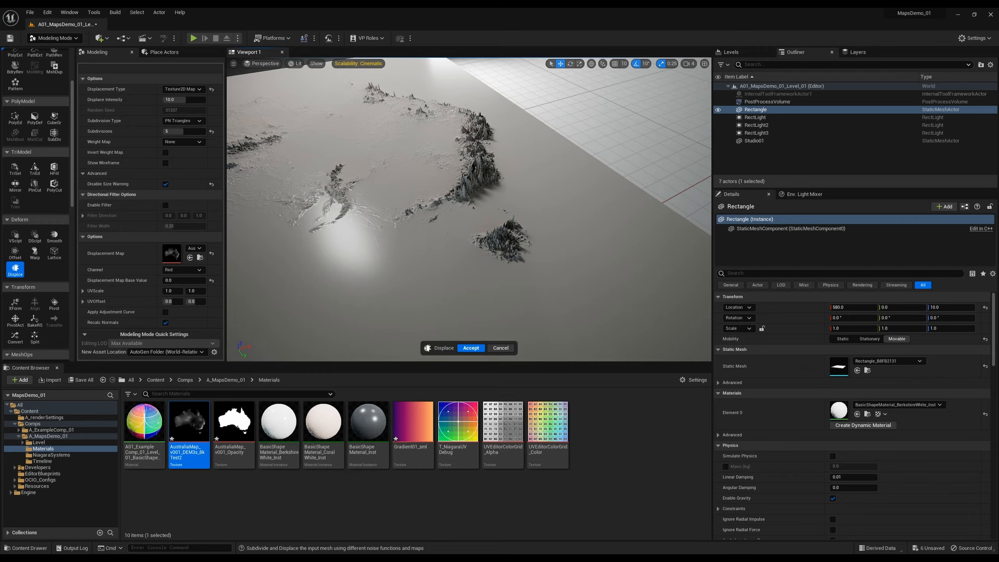
pyautogui.moveTo(476, 242); pyautogui.dragTo(478, 228, button='right')
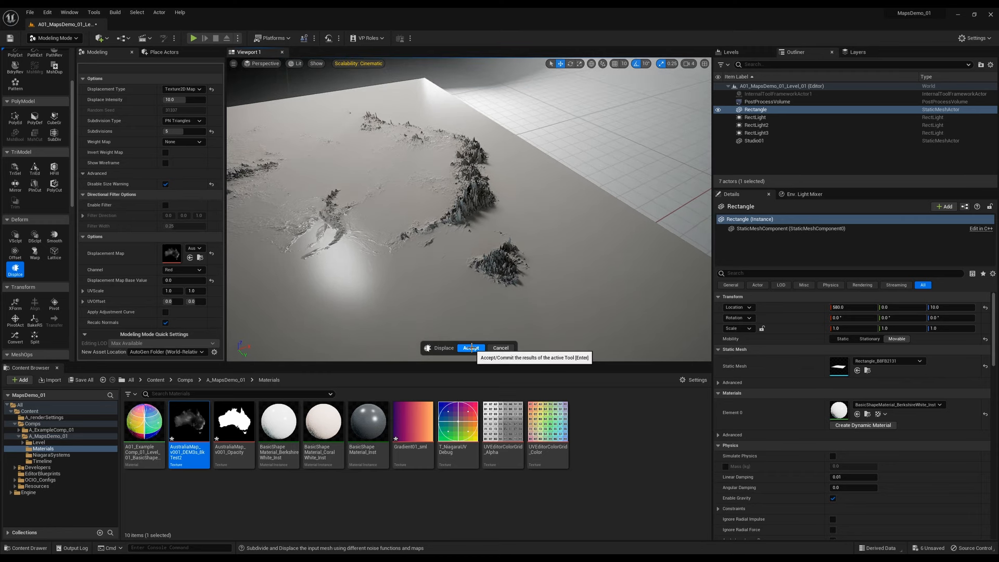
# - Apply the elevation displacement to the rectangle and inspect the resulting terrain from above and up close
pyautogui.click(471, 347)
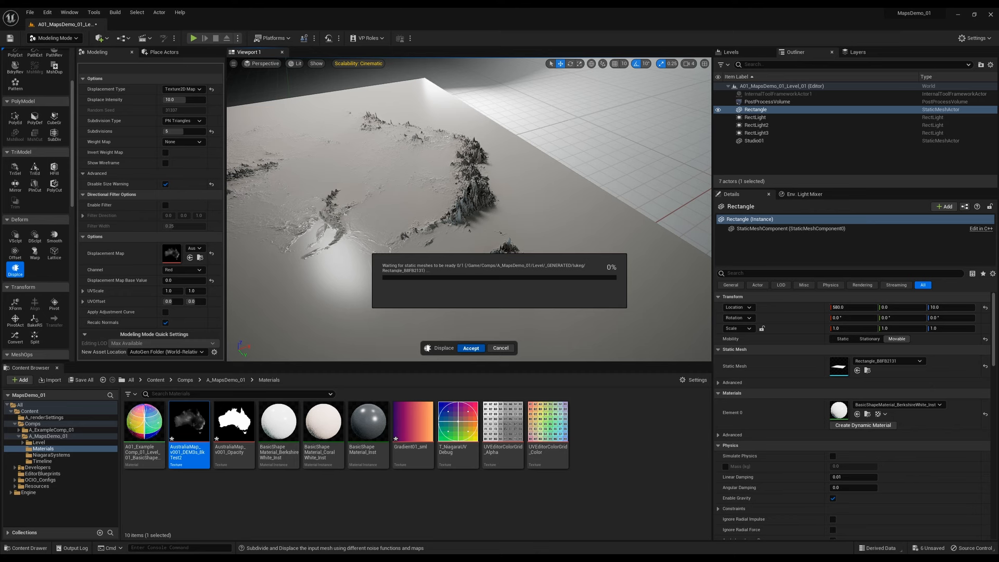
pyautogui.moveTo(471, 250); pyautogui.dragTo(453, 260, button='right')
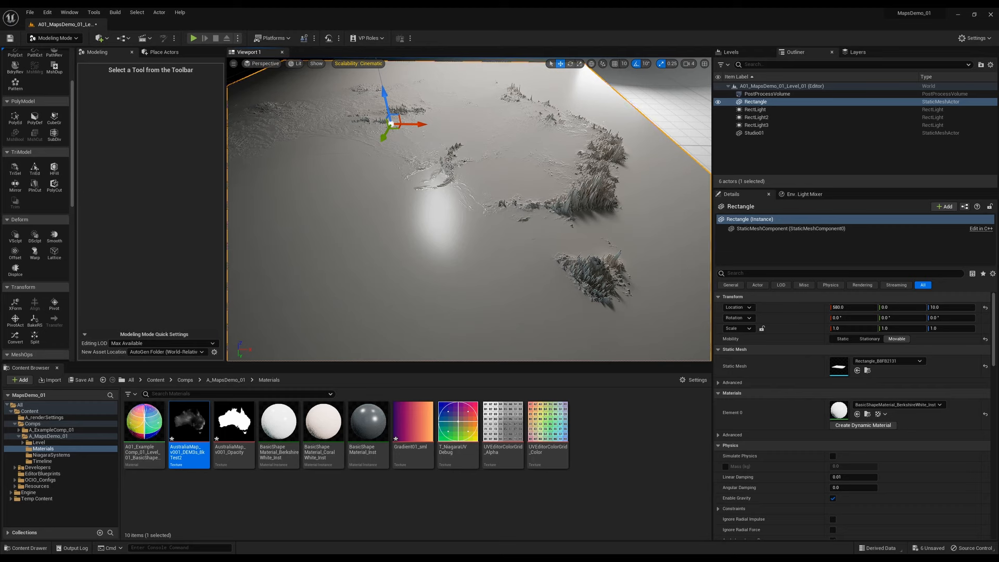
pyautogui.moveTo(468, 209)
pyautogui.mouseDown(button='right')
pyautogui.moveTo(466, 249)
pyautogui.moveTo(470, 195)
pyautogui.moveTo(473, 217)
pyautogui.mouseUp(button='right')
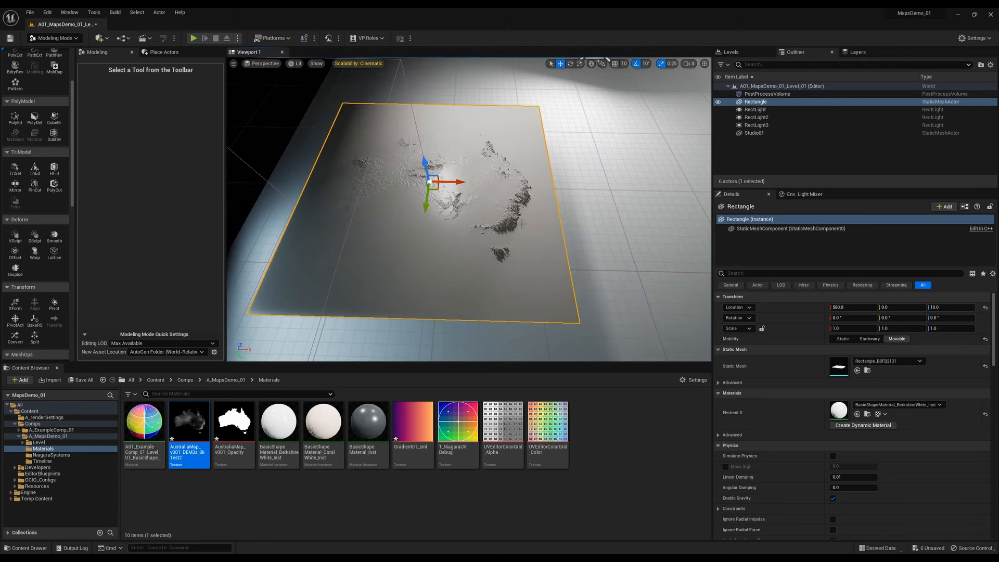
pyautogui.moveTo(458, 258); pyautogui.dragTo(481, 185, button='right')
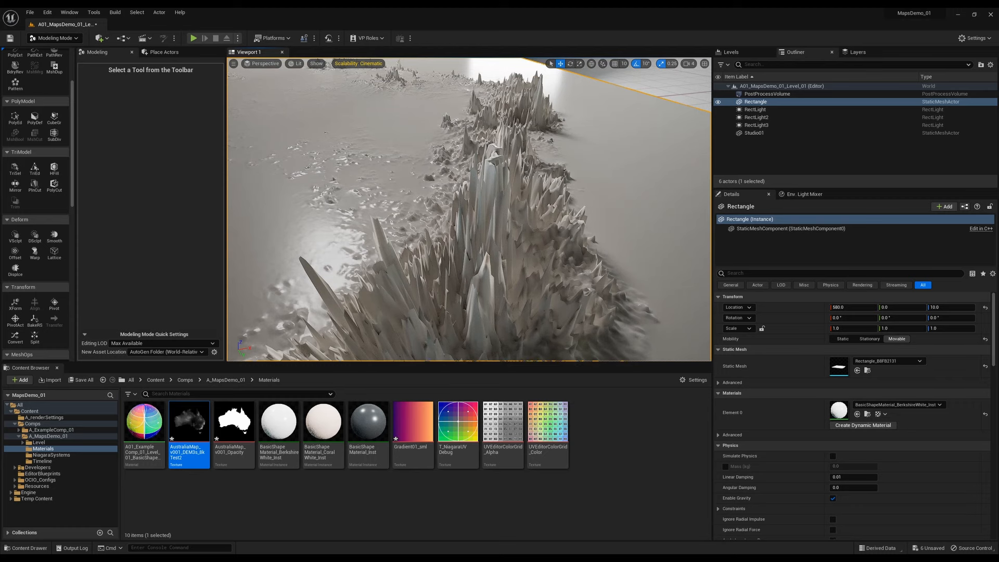
pyautogui.moveTo(468, 248); pyautogui.dragTo(470, 253, button='right')
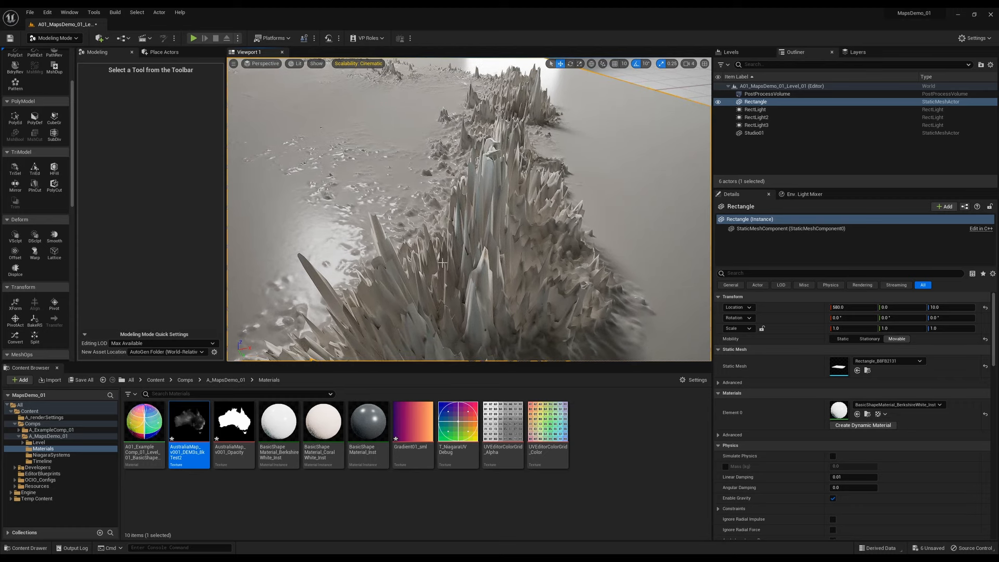
pyautogui.press('f')
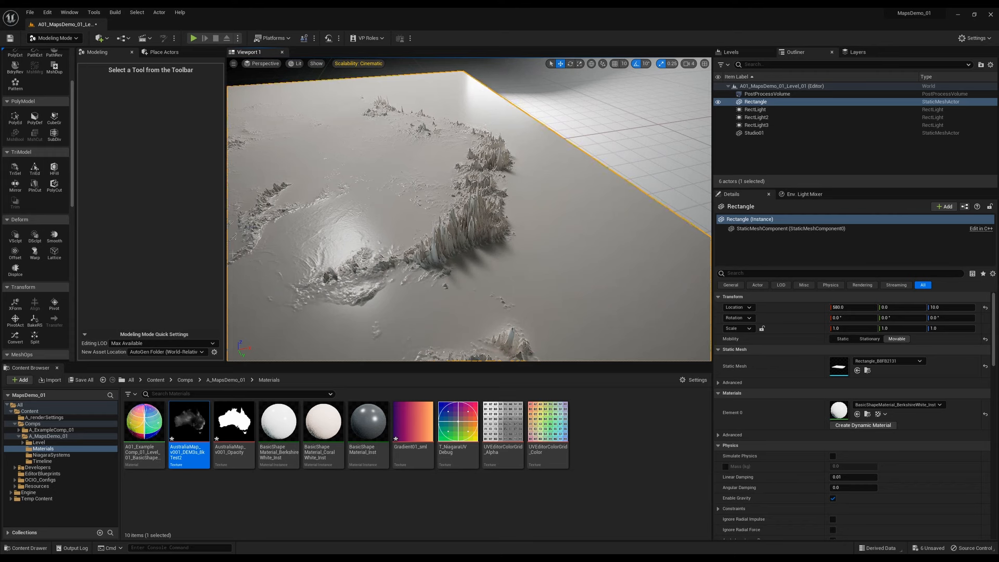
# - Smooth the displaced rectangle with Fast Iterative smoothing, using 1 step and Smooth Boundary turned off
pyautogui.click(53, 236)
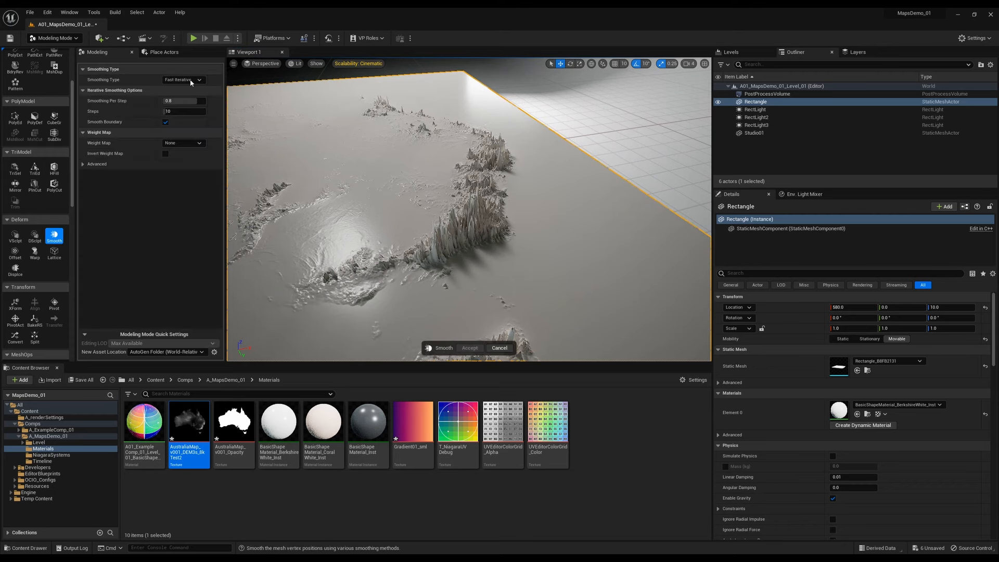
pyautogui.click(185, 111)
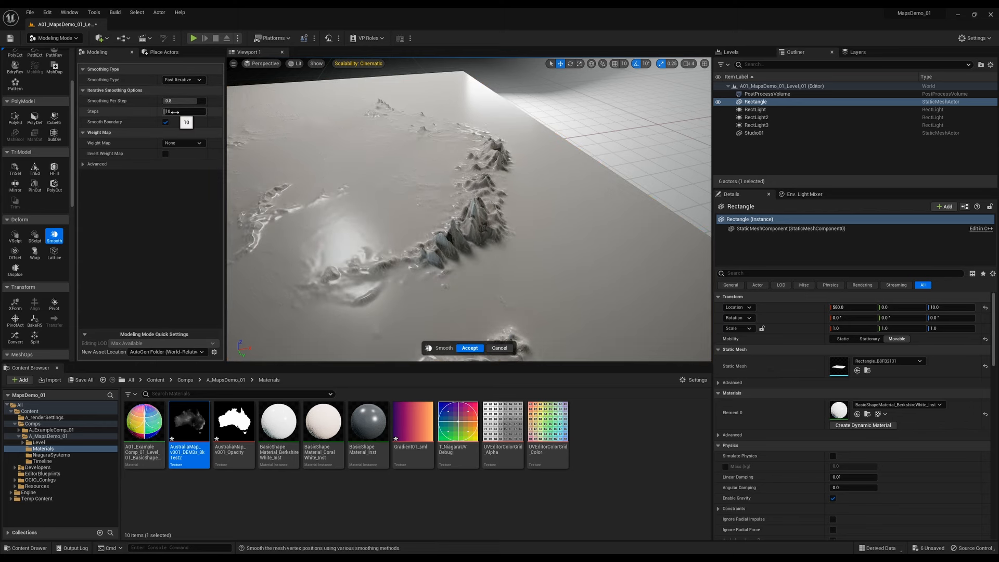
pyautogui.write('1')
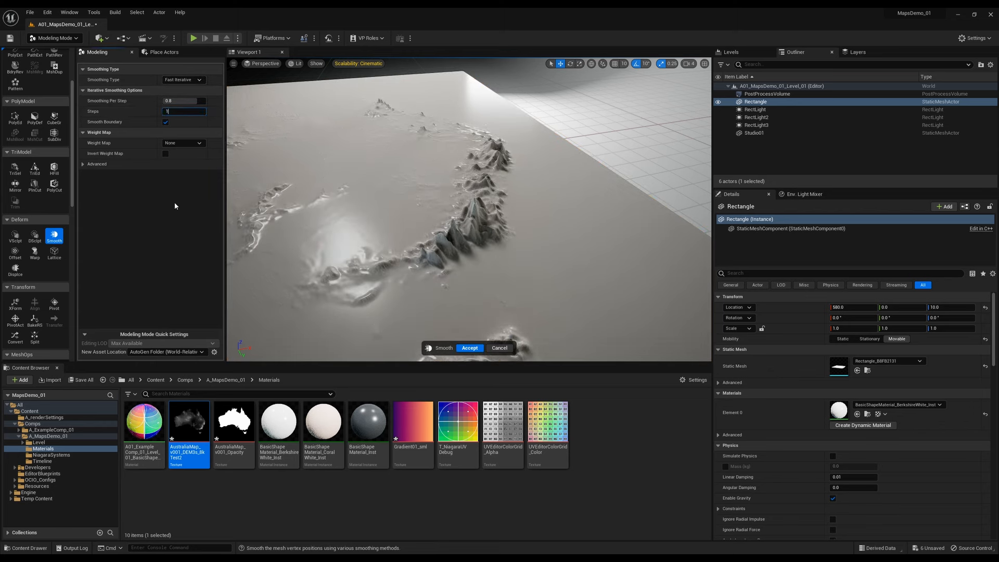
pyautogui.press('Return')
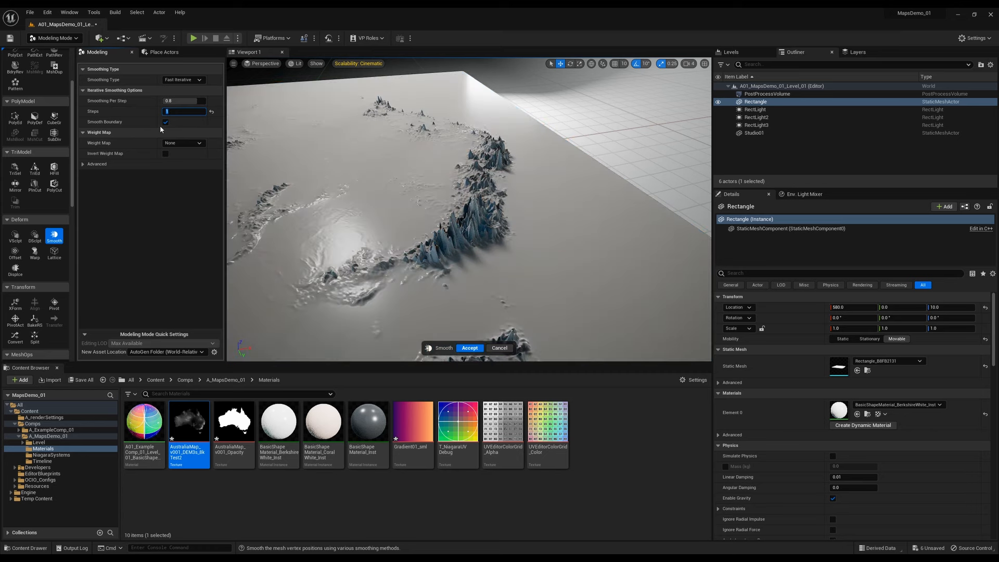
pyautogui.click(165, 122)
pyautogui.click(470, 348)
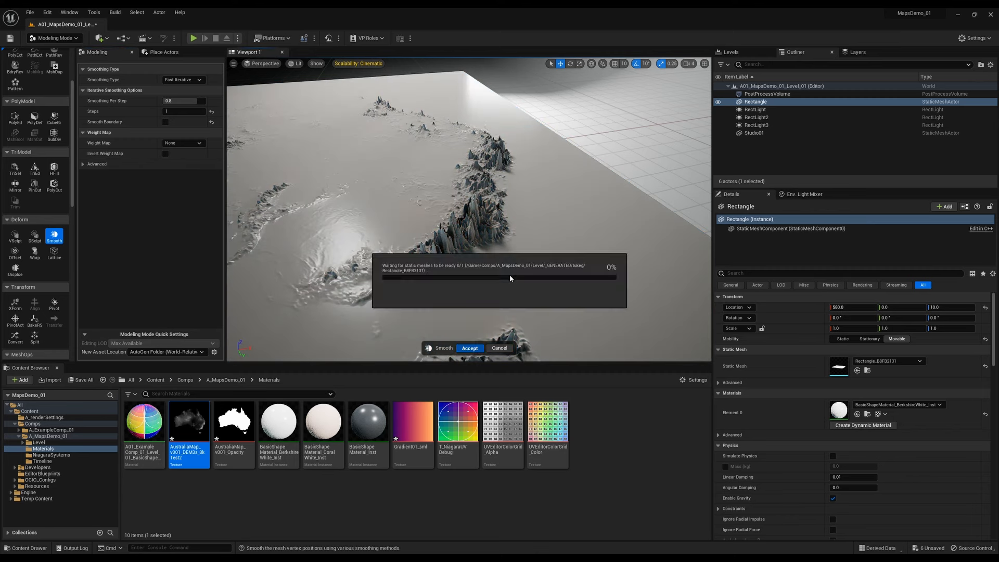
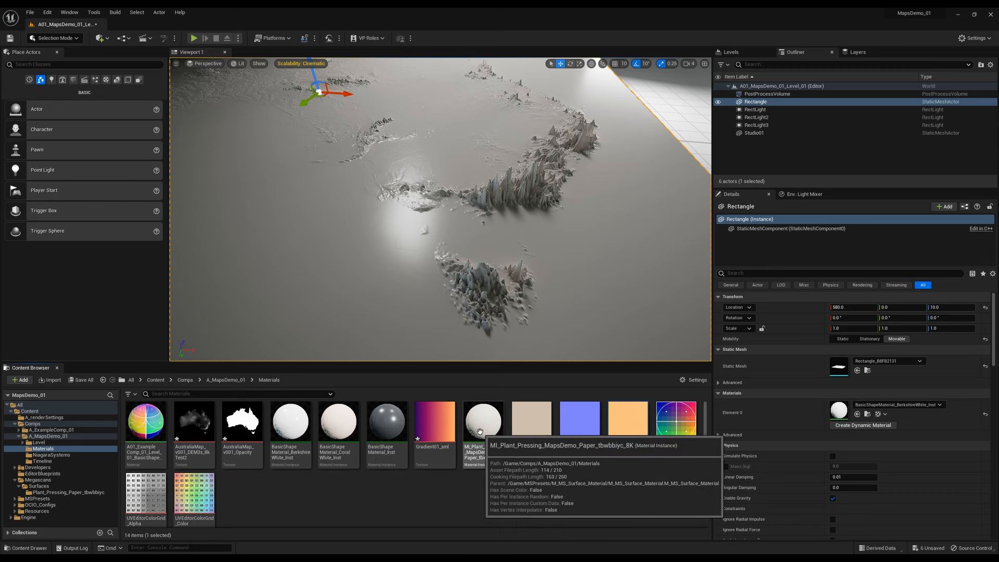
# - Replace the albedo, ARD and normal textures in MI_Plant_Pressing_MapsDemo_Paper_tbwbbiyc_8K with their T_MapsDemo copies from the Materials folder
pyautogui.doubleClick(480, 431)
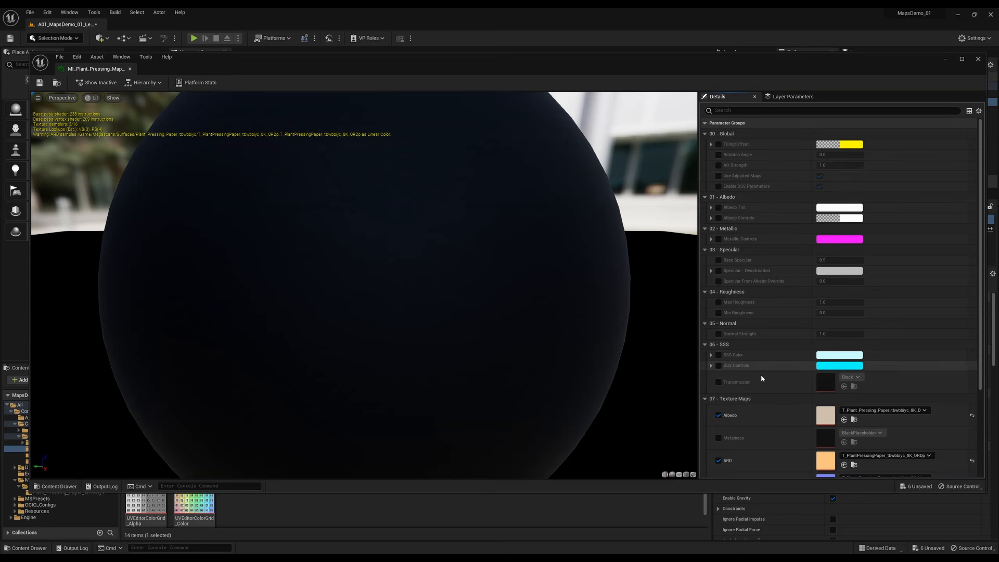
pyautogui.scroll(-5, 758, 374)
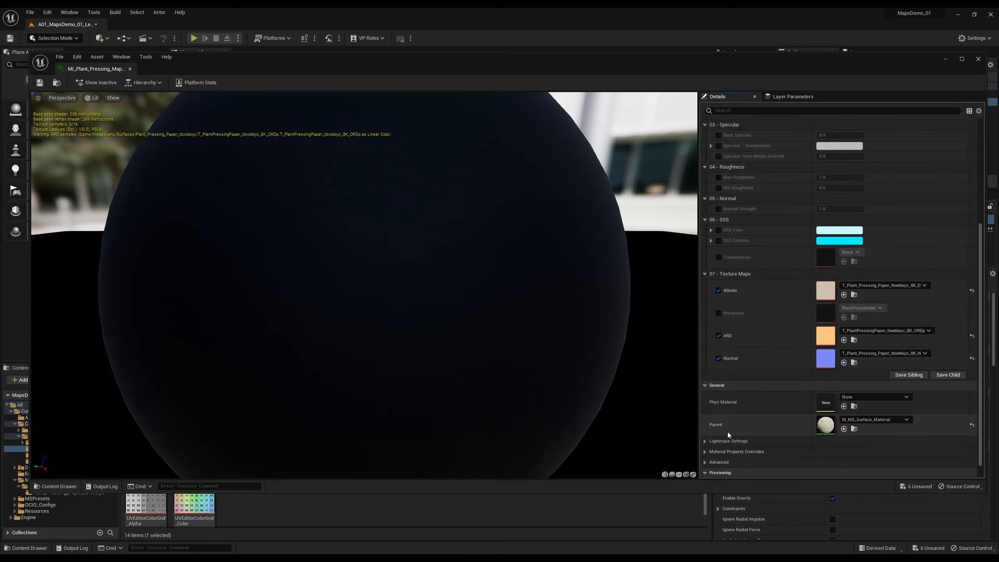
pyautogui.moveTo(720, 492); pyautogui.dragTo(710, 380)
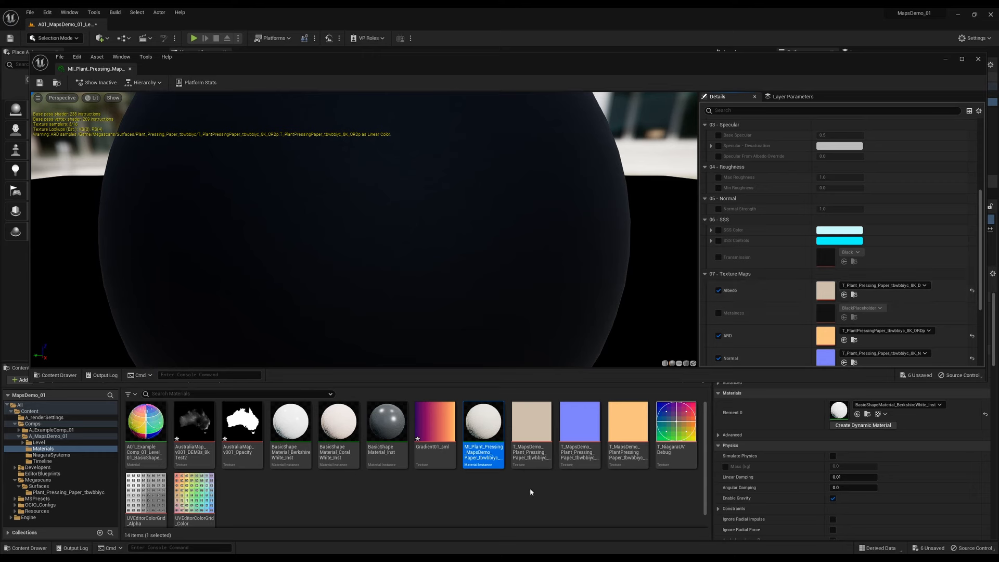
pyautogui.moveTo(531, 432); pyautogui.dragTo(853, 286)
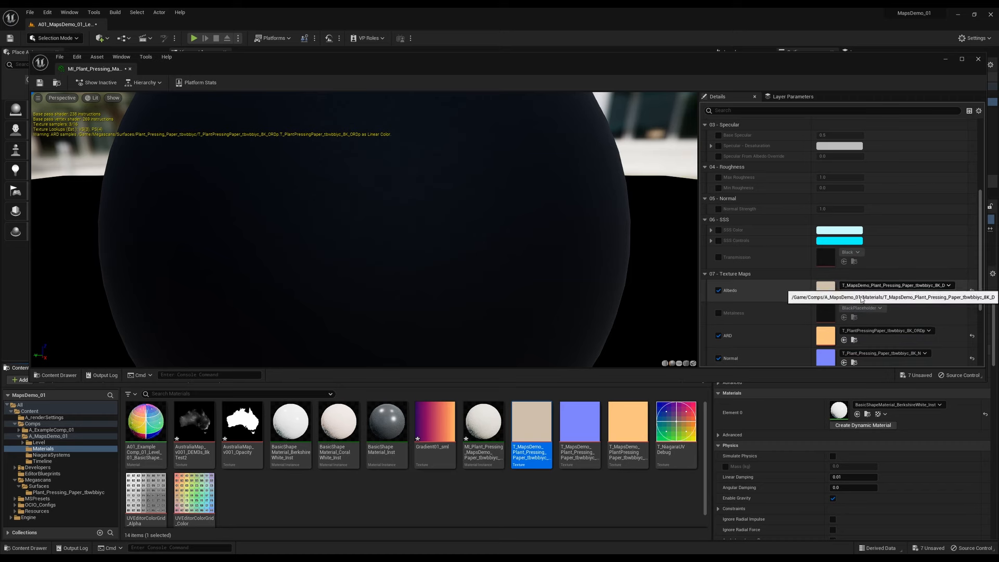
pyautogui.click(577, 443)
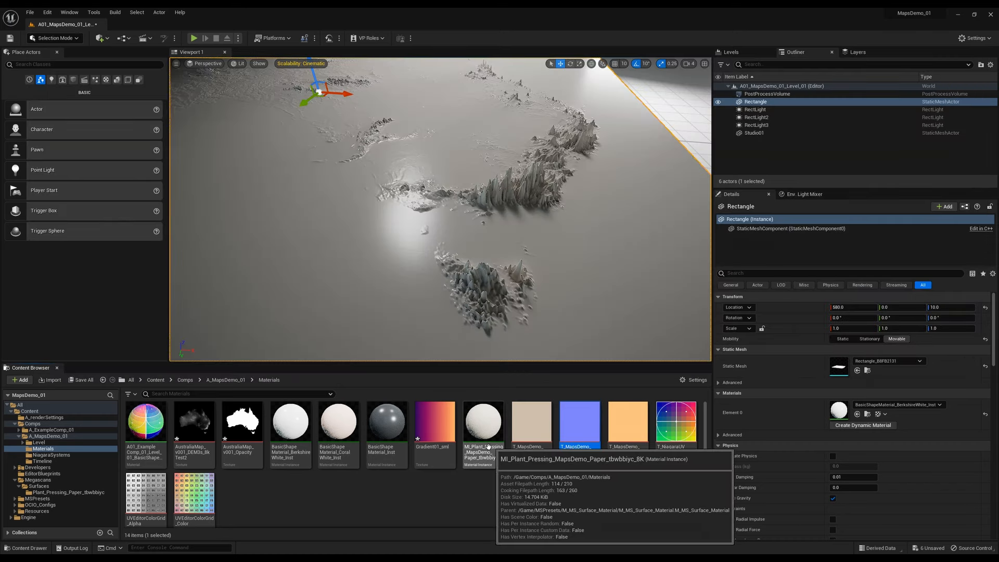
# - Apply the material instance MI_Plant_Pressing_MapsDemo_Paper_tbwbbiyc_8K to the displaced rectangle and check it on the terrain
pyautogui.moveTo(483, 438); pyautogui.dragTo(330, 272)
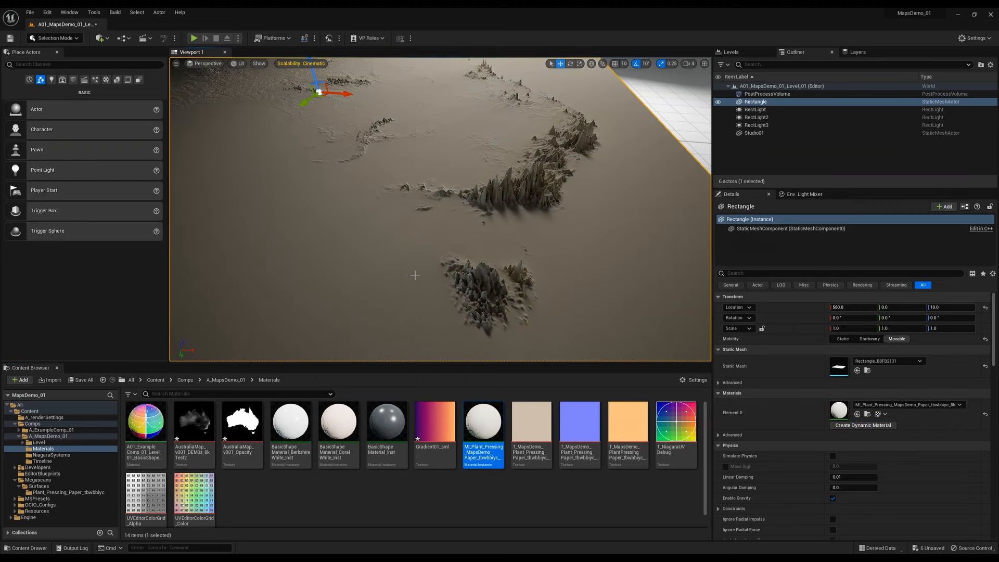
pyautogui.press('s')
pyautogui.moveTo(441, 219)
pyautogui.mouseDown(button='right')
pyautogui.moveTo(447, 198)
pyautogui.moveTo(440, 229)
pyautogui.mouseUp(button='right')
pyautogui.press('w')
pyautogui.press('s')
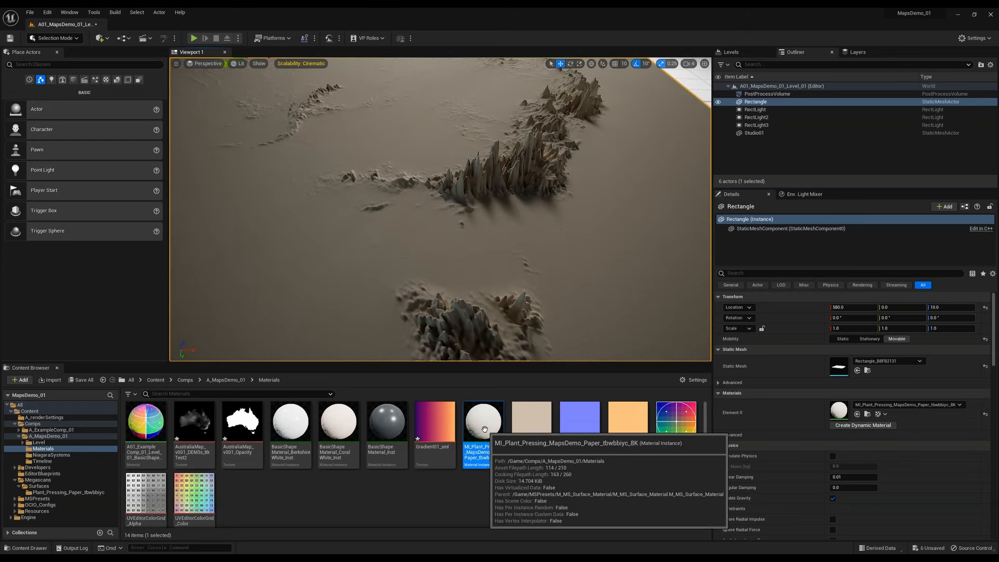
# - Enable the Tiling/Offset override in the paper material instance, set Tiling X to 2.0, and save the instance
pyautogui.doubleClick(484, 429)
pyautogui.scroll(10, 760, 205)
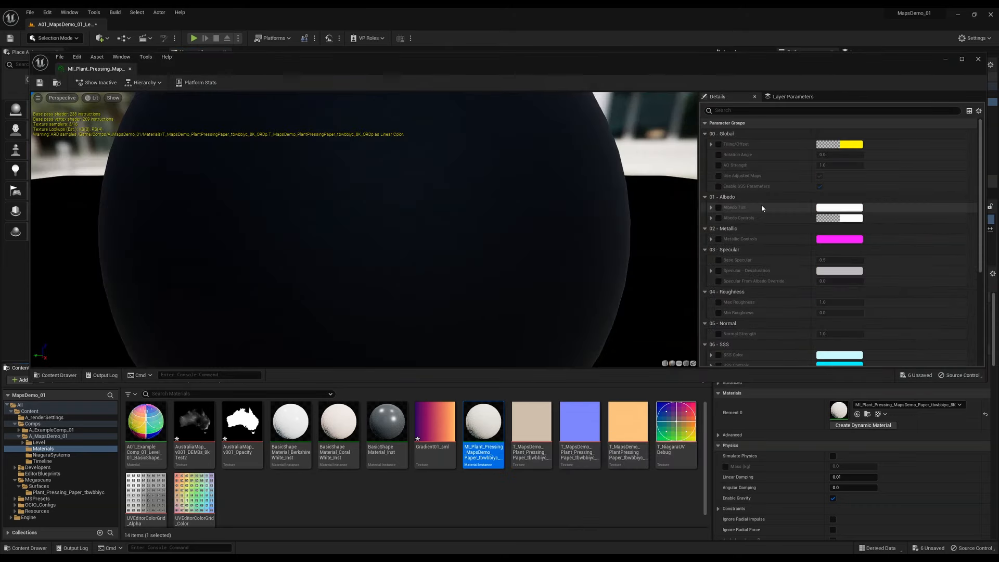
pyautogui.click(718, 144)
pyautogui.click(711, 144)
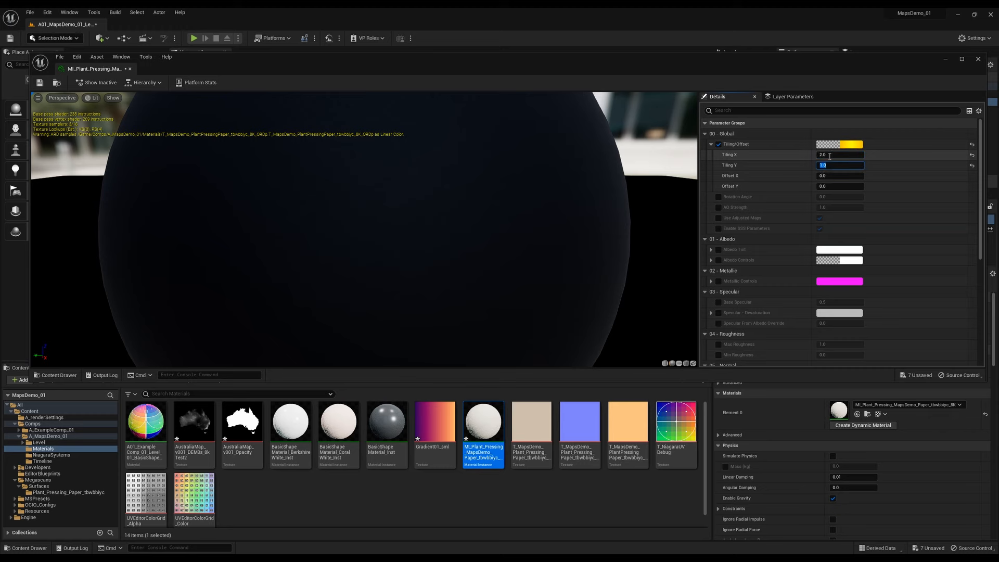
pyautogui.click(40, 82)
pyautogui.moveTo(918, 61); pyautogui.dragTo(881, 382)
pyautogui.moveTo(440, 210); pyautogui.dragTo(455, 229, button='right')
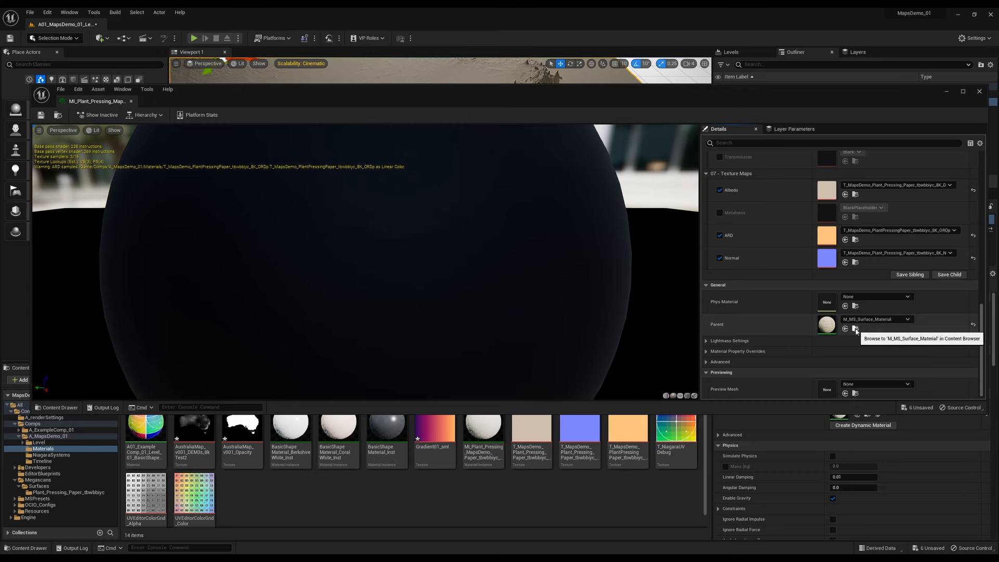
# - Locate the paper instance's parent, M_MS_Surface_Material, and copy it into the A_MapsDemo_01 Materials folder
pyautogui.click(856, 329)
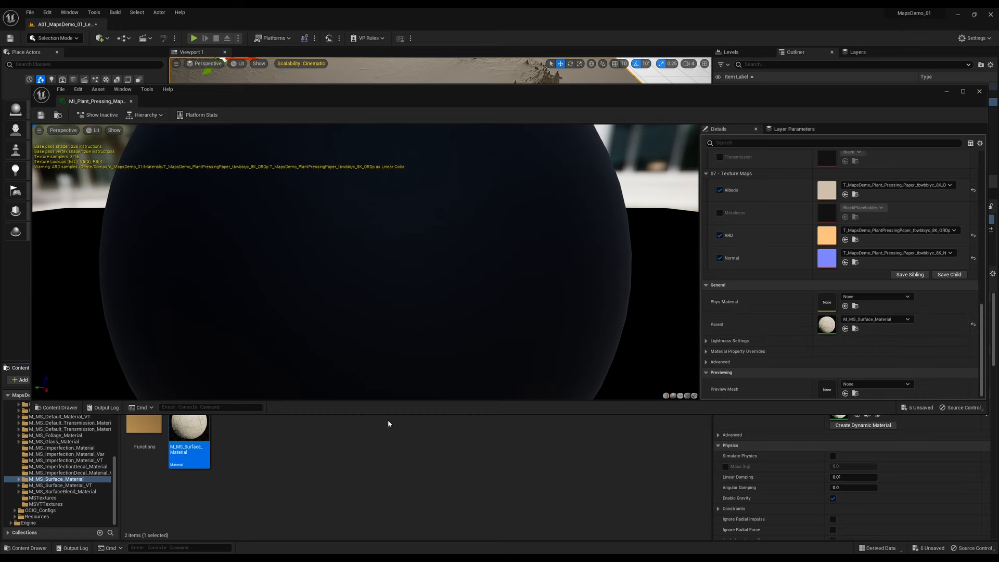
pyautogui.moveTo(388, 413); pyautogui.dragTo(388, 361)
pyautogui.click(283, 477)
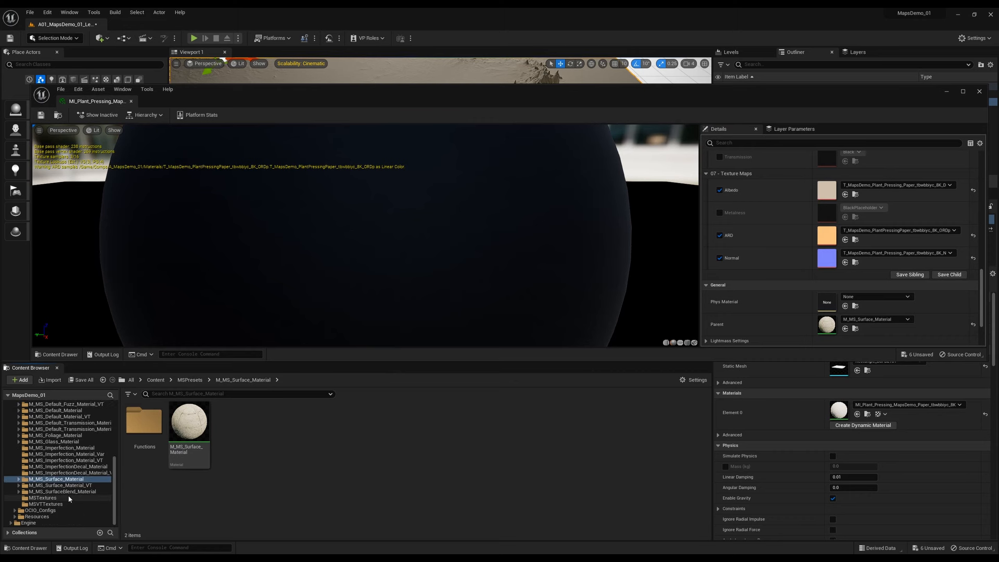
pyautogui.scroll(7, 69, 498)
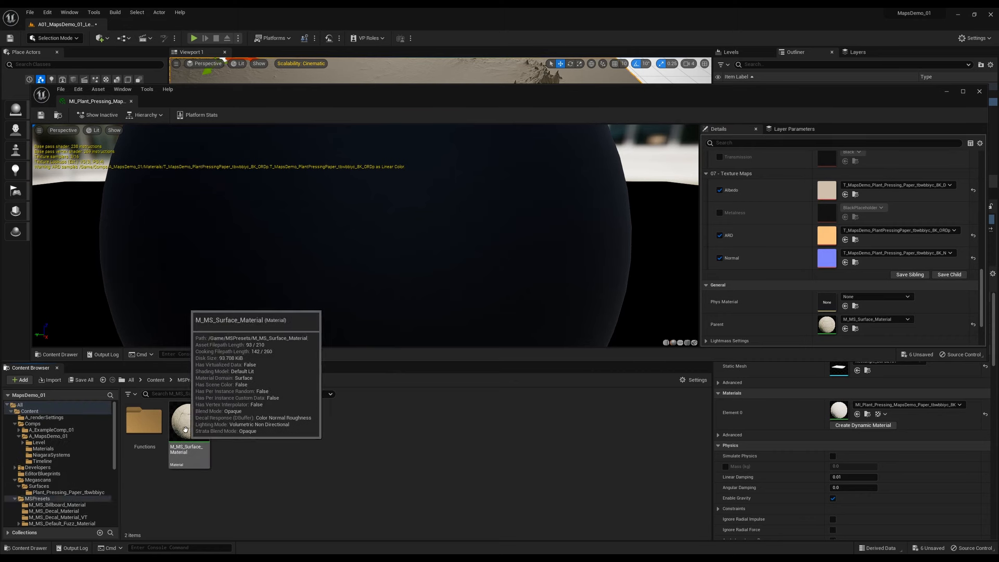
pyautogui.moveTo(184, 418); pyautogui.dragTo(48, 454)
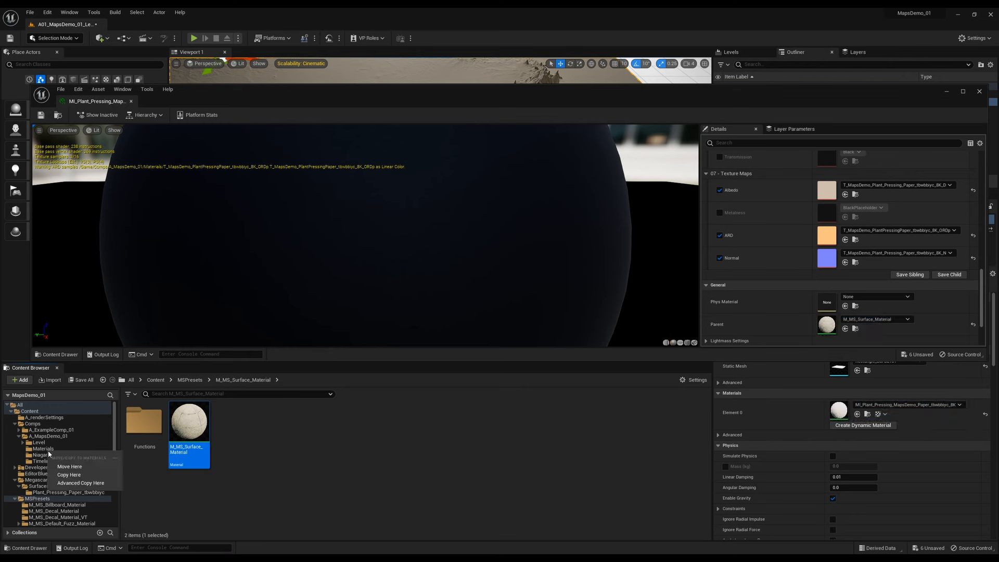
pyautogui.click(72, 474)
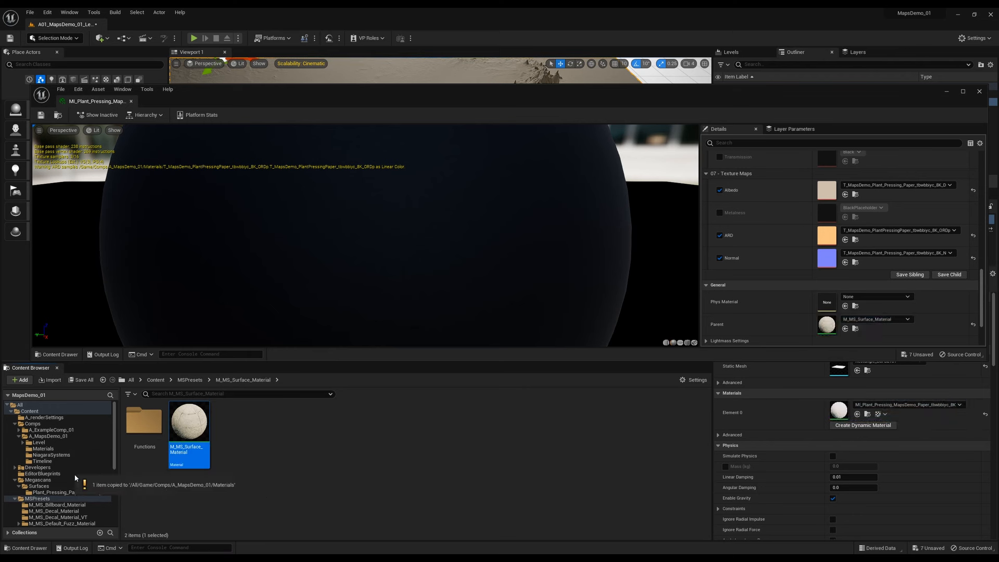
# - Rename the copied surface material in the A_MapsDemo_01 Materials folder as M_MS_MapsDemo_Surface_Material
pyautogui.click(54, 449)
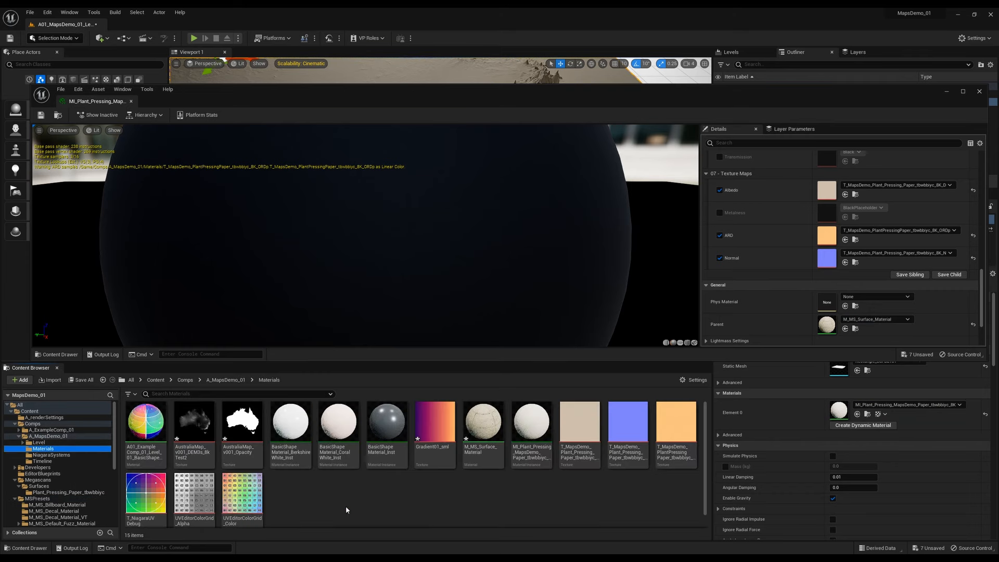
pyautogui.click(483, 454)
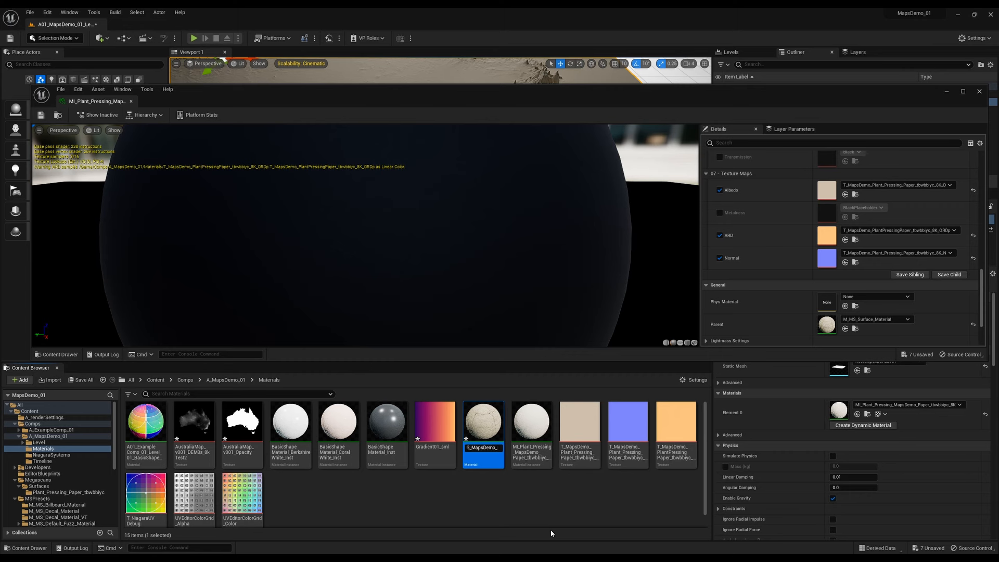
pyautogui.press('Return')
# - Set M_MS_MapsDemo_Surface_Material as the paper material instance's parent, save everything, and close the instance editor
pyautogui.moveTo(740, 98)
pyautogui.mouseDown()
pyautogui.moveTo(740, 77)
pyautogui.moveTo(739, 92)
pyautogui.mouseUp()
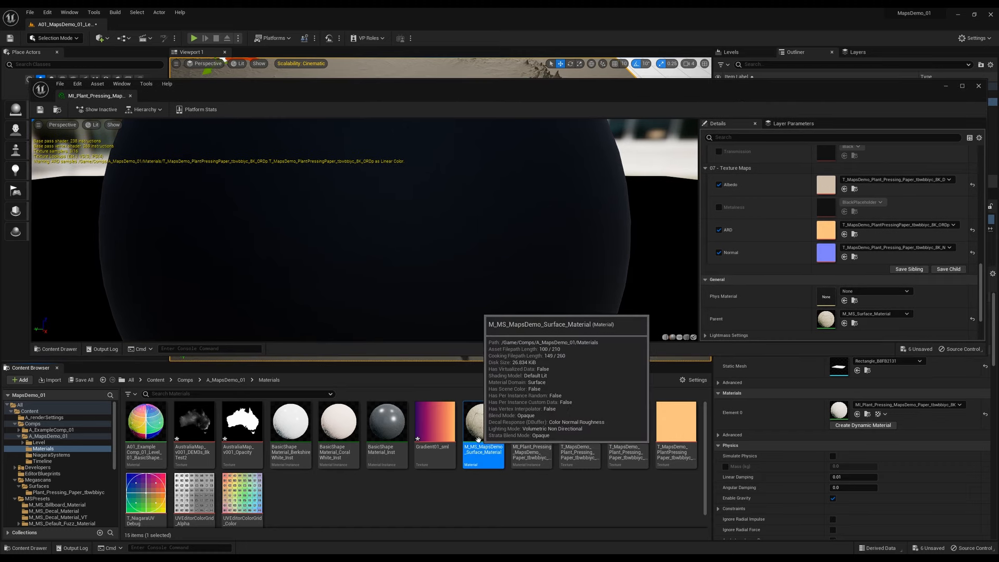
pyautogui.moveTo(479, 447); pyautogui.dragTo(848, 321)
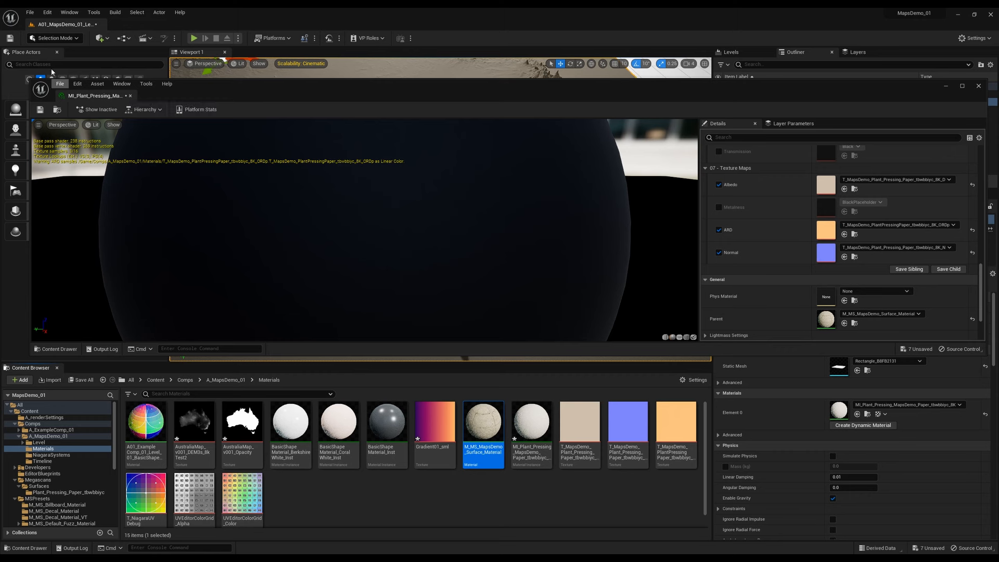
pyautogui.click(32, 13)
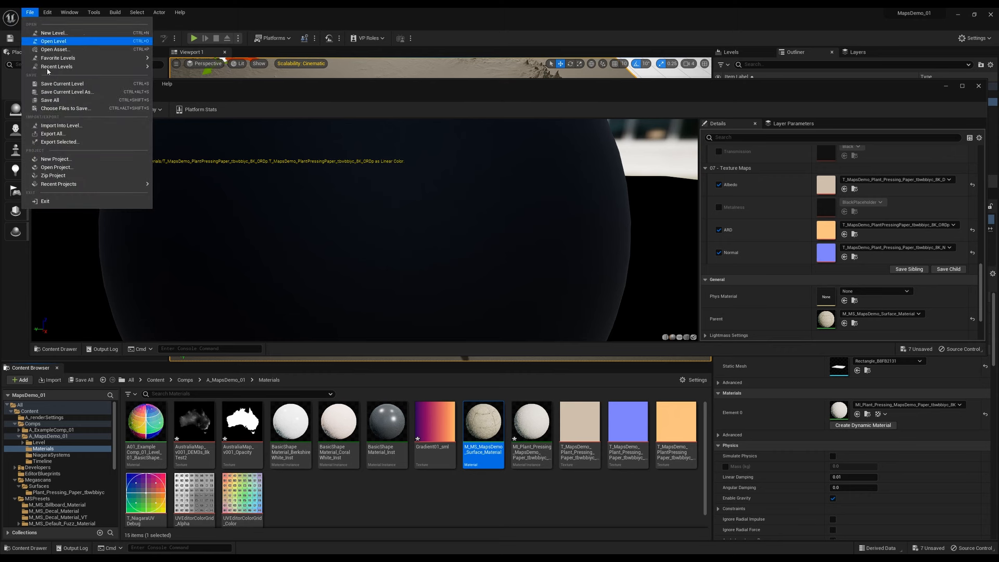
pyautogui.click(52, 100)
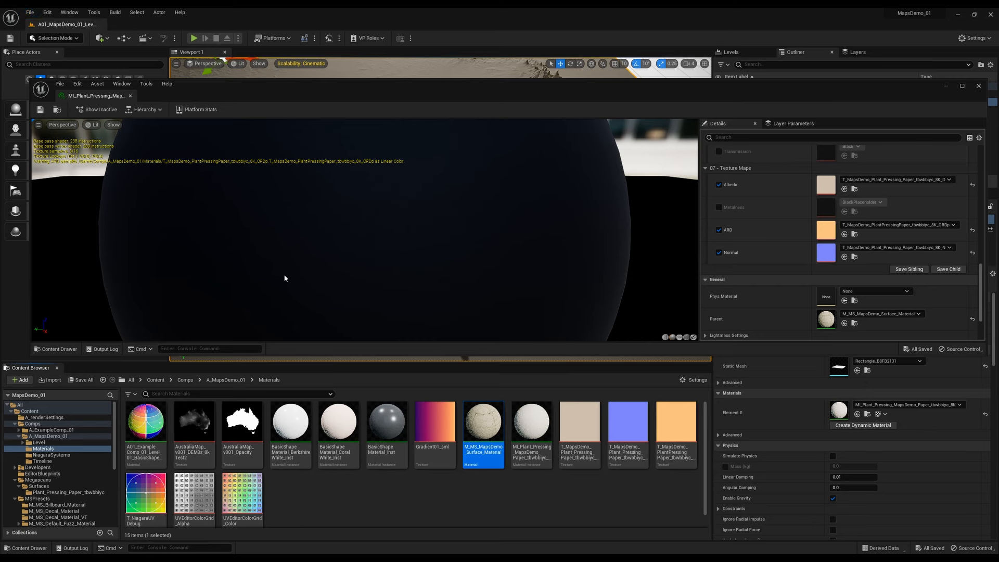
pyautogui.click(977, 86)
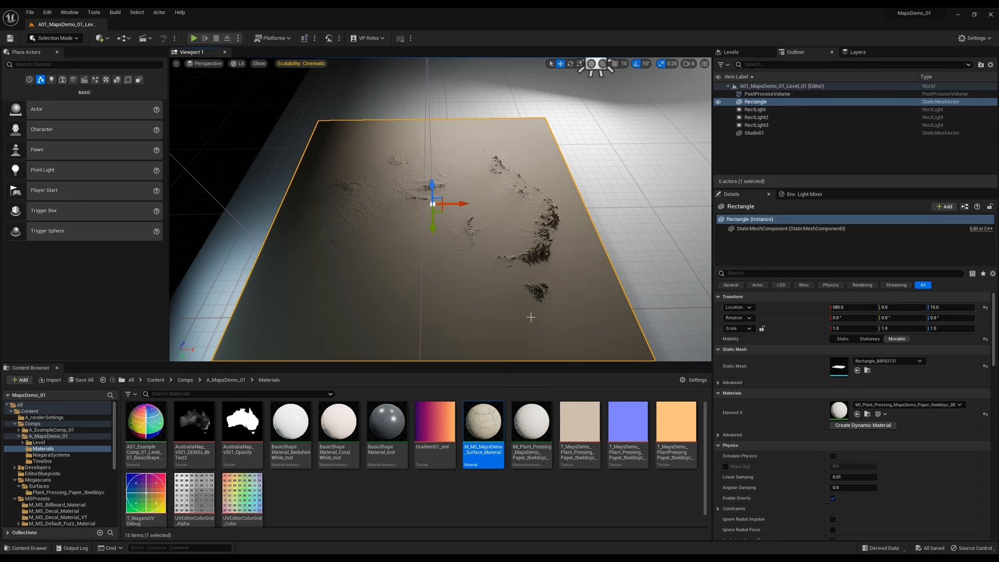
pyautogui.click(450, 492)
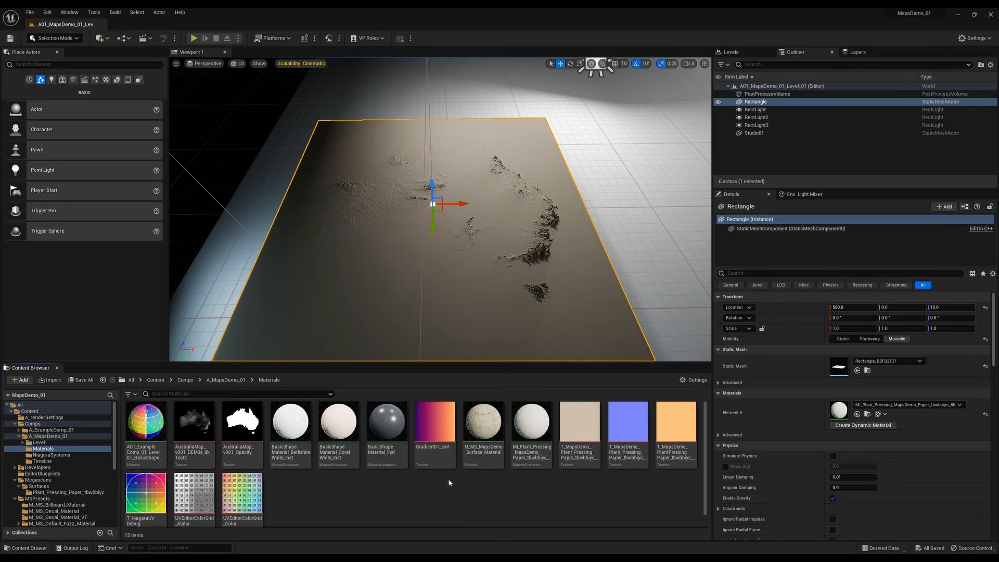
pyautogui.moveTo(452, 468)
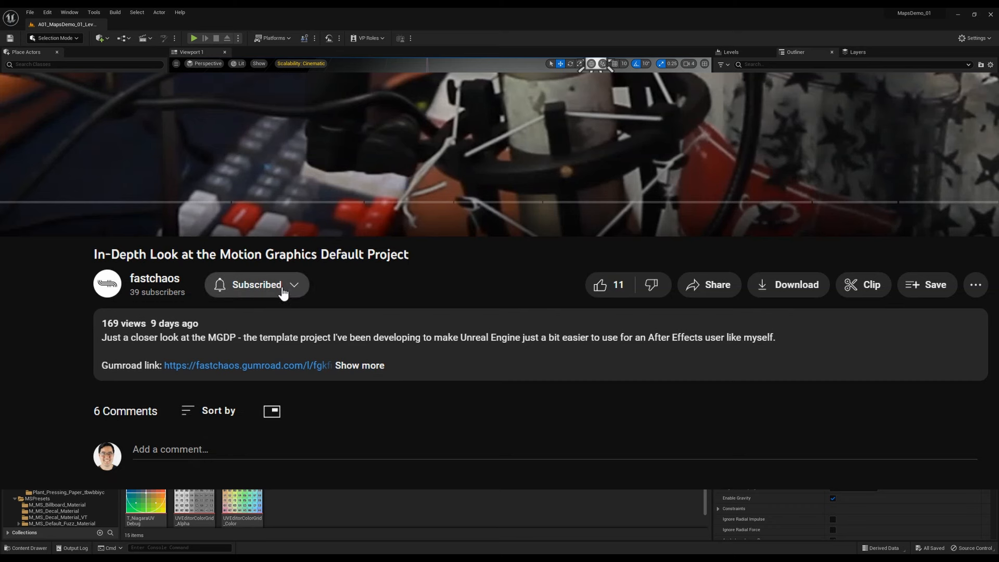
pyautogui.click(283, 291)
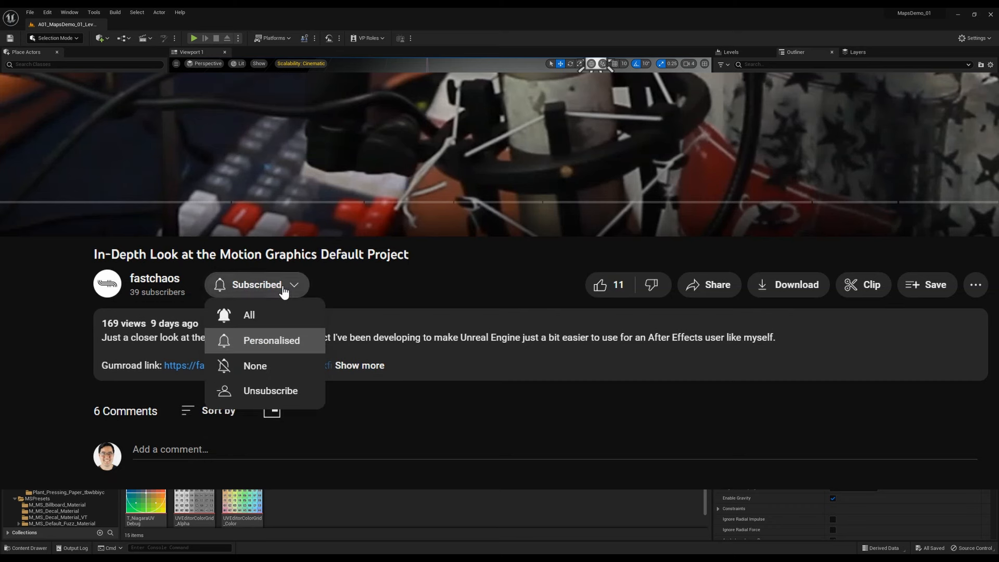
pyautogui.click(252, 318)
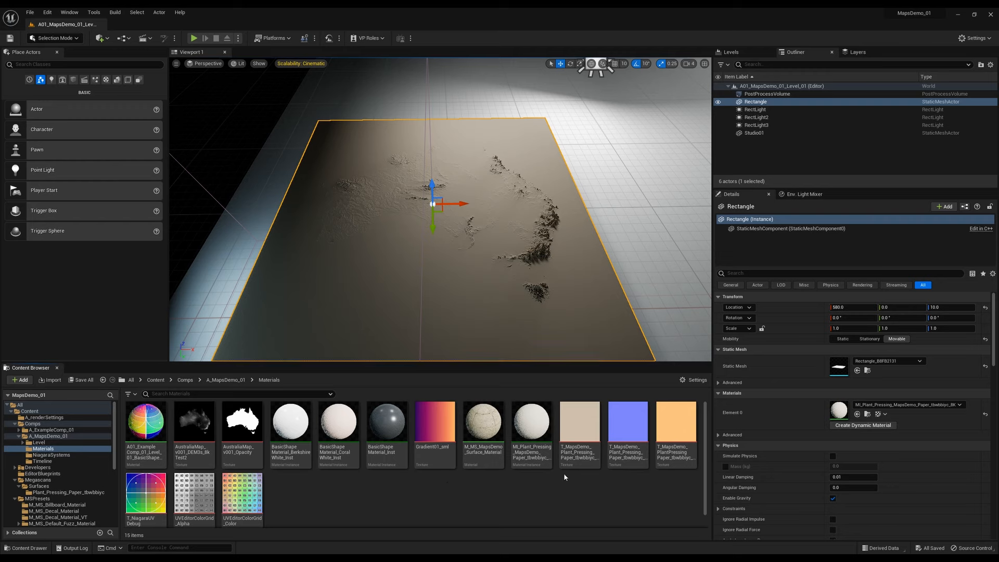
# - Open M_MS_MapsDemo_Surface_Material and examine how its Textures and Adjustments groups connect to the output node
pyautogui.doubleClick(484, 454)
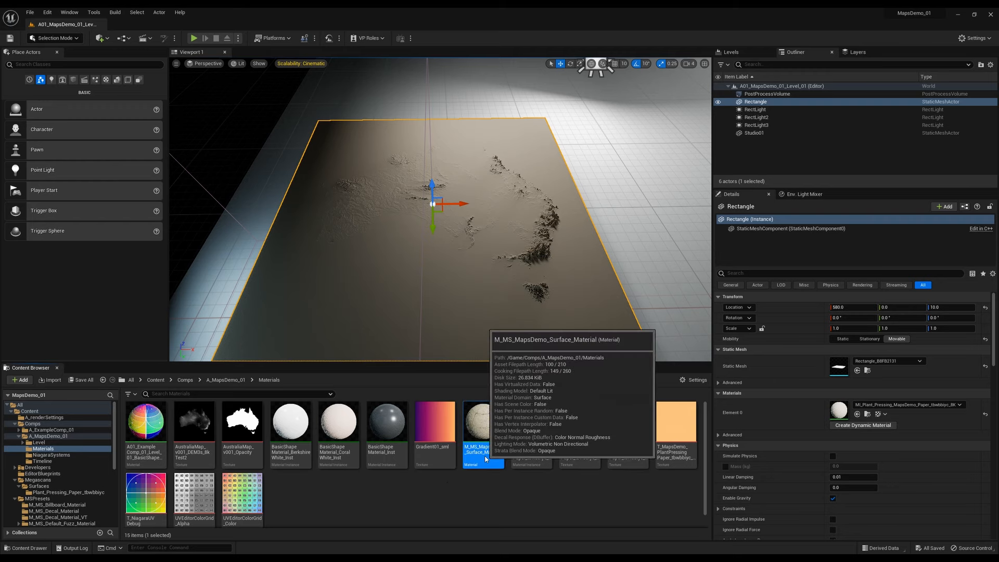
pyautogui.scroll(-6, 523, 211)
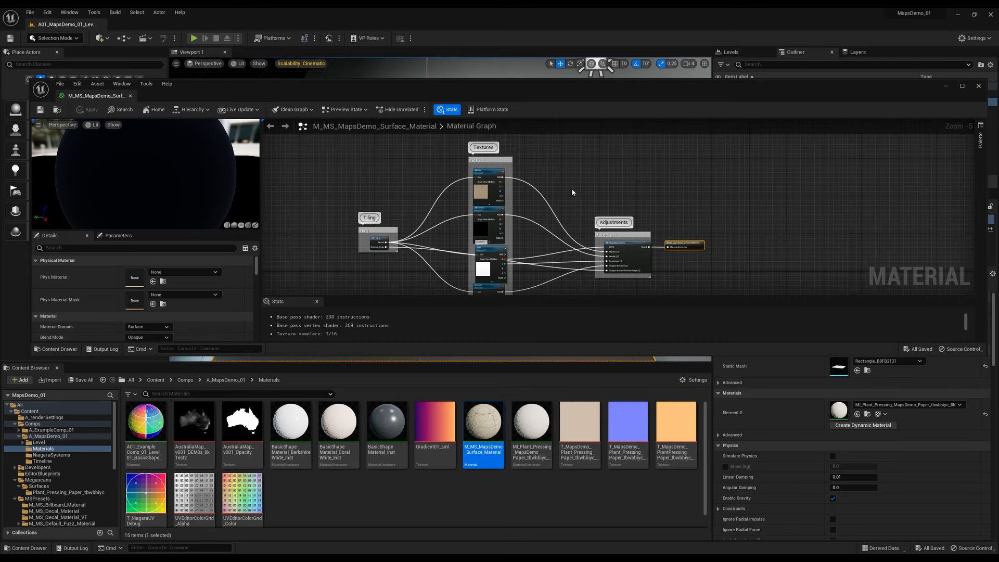
pyautogui.moveTo(573, 179); pyautogui.dragTo(567, 220, button='right')
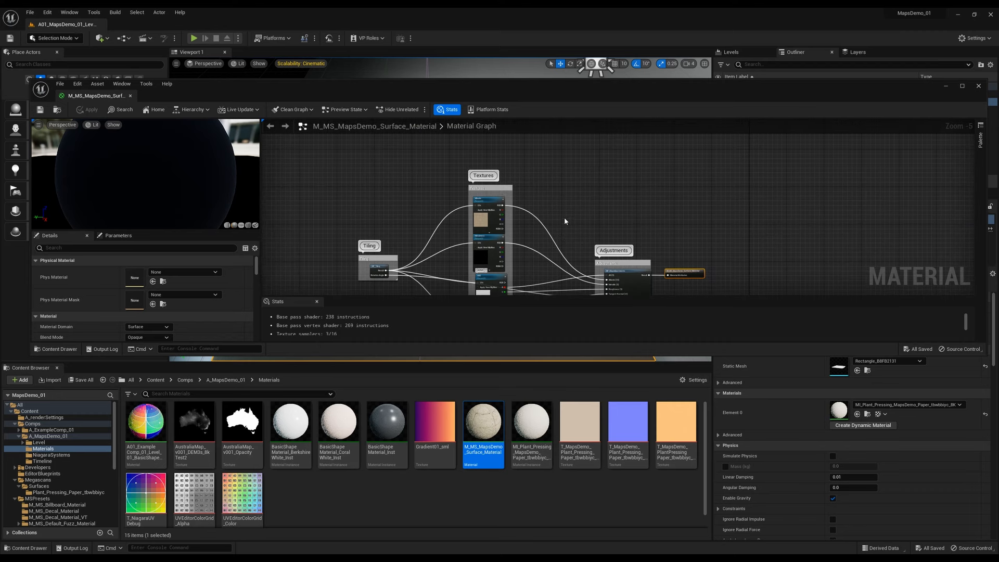
pyautogui.scroll(2, 565, 219)
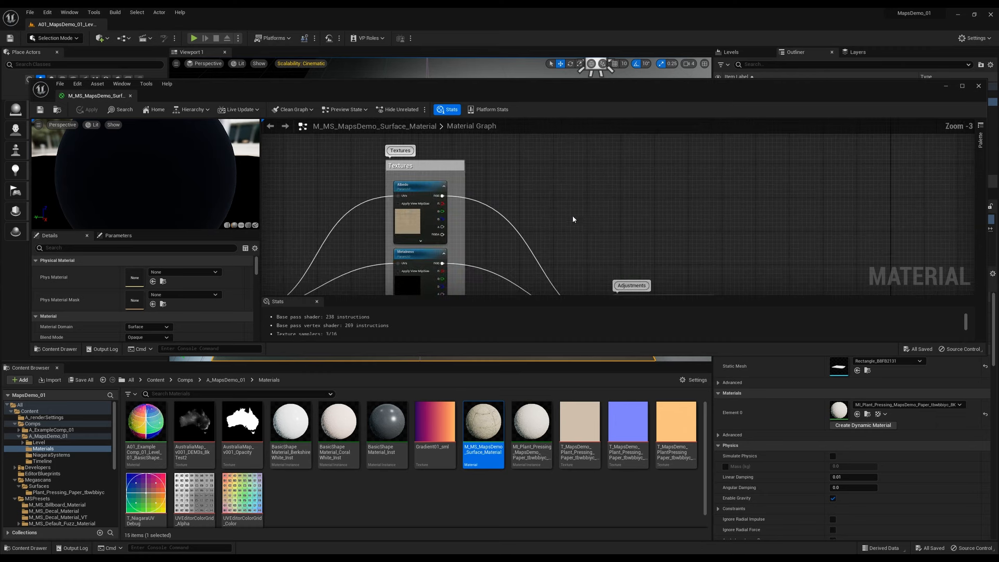
pyautogui.moveTo(581, 225); pyautogui.dragTo(497, 189, button='right')
pyautogui.moveTo(572, 204); pyautogui.dragTo(628, 213, button='right')
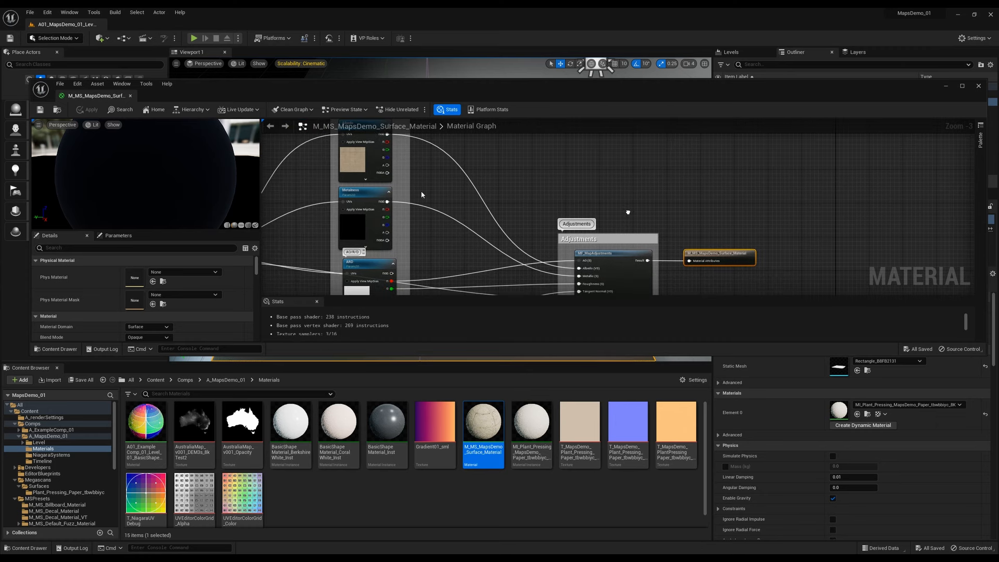
pyautogui.moveTo(515, 227); pyautogui.dragTo(493, 185, button='right')
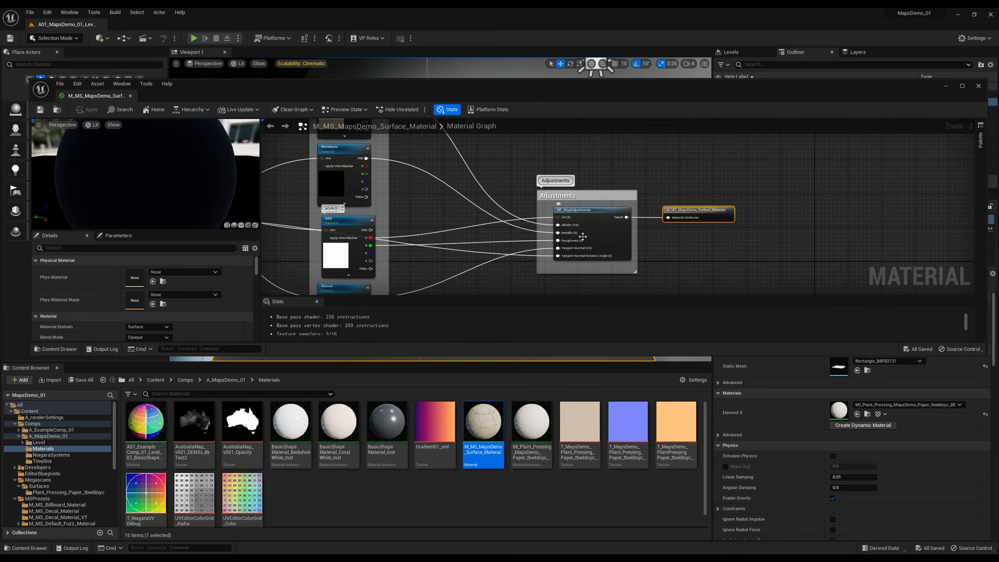
pyautogui.moveTo(534, 156); pyautogui.dragTo(516, 205, button='right')
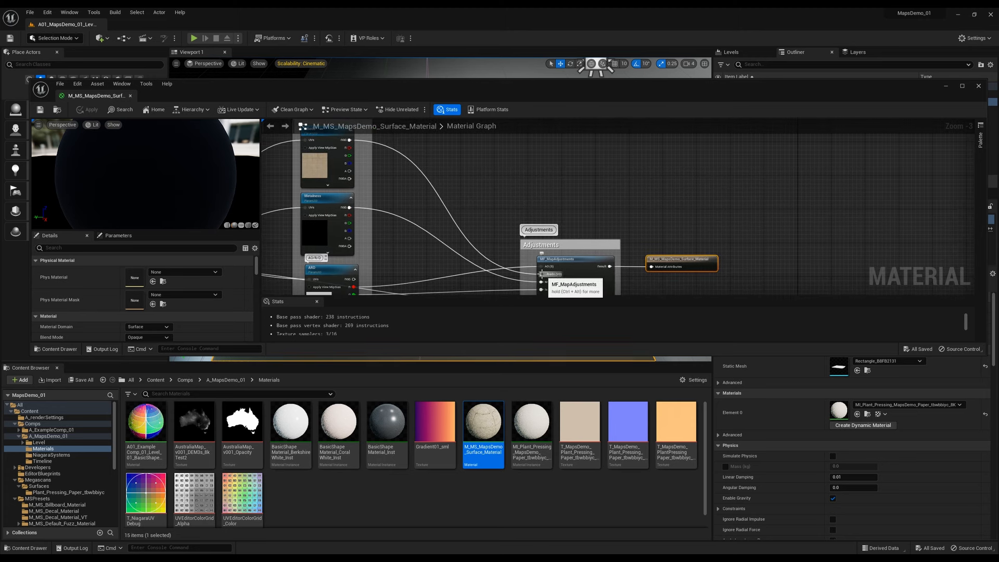
# - Move the Adjustments group and the material output node further away from the Textures group
pyautogui.moveTo(539, 189); pyautogui.dragTo(506, 181, button='right')
pyautogui.scroll(-1, 506, 181)
pyautogui.scroll(-2, 507, 180)
pyautogui.moveTo(497, 157); pyautogui.dragTo(588, 236)
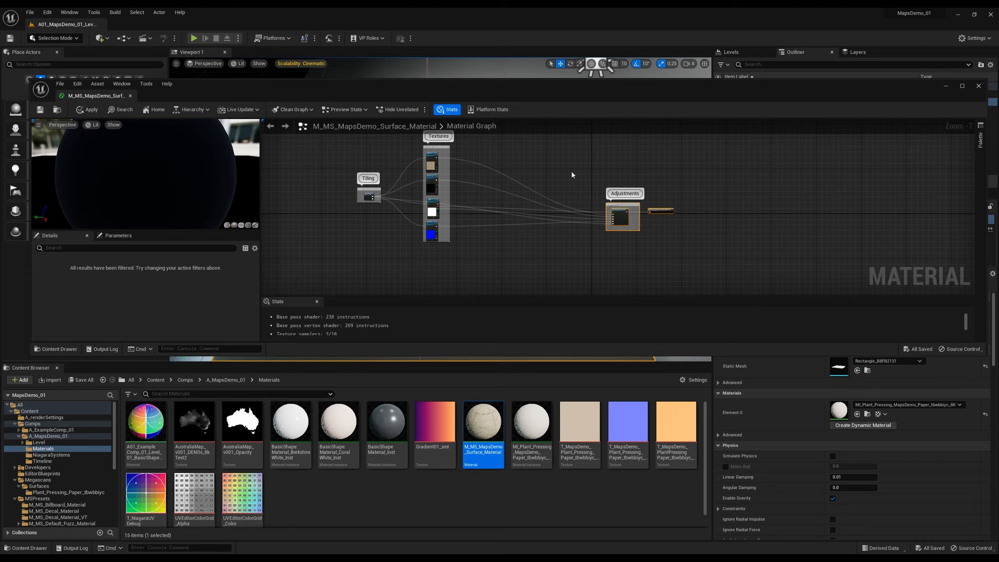
# - Add the Australia DEM, Australia opacity and Gradient01 textures to the material graph as texture samples
pyautogui.moveTo(572, 175); pyautogui.dragTo(576, 197, button='right')
pyautogui.scroll(1, 540, 194)
pyautogui.scroll(1, 522, 191)
pyautogui.scroll(-1, 521, 191)
pyautogui.click(194, 427)
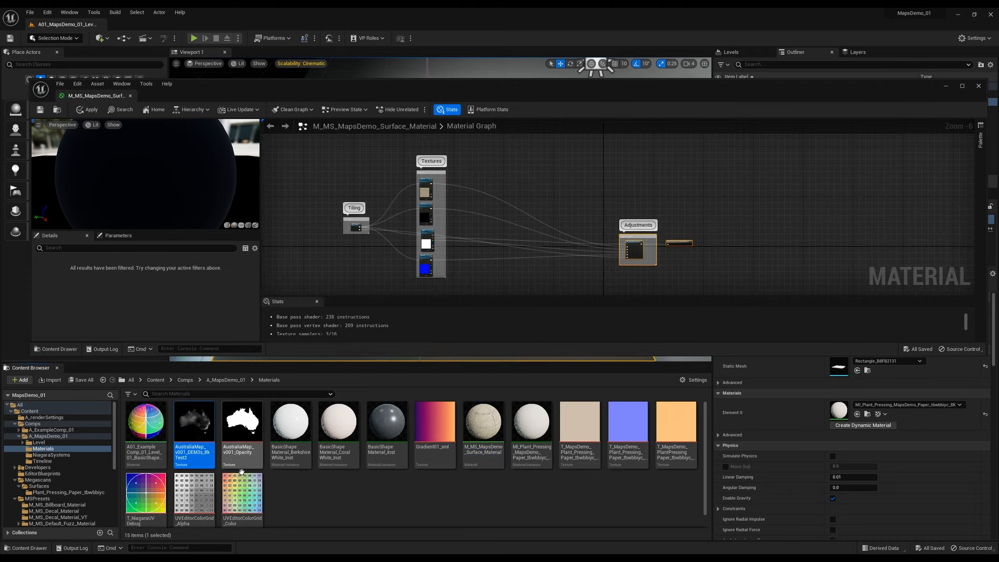
pyautogui.keyDown('ctrl'); pyautogui.click(242, 453); pyautogui.keyUp('ctrl')
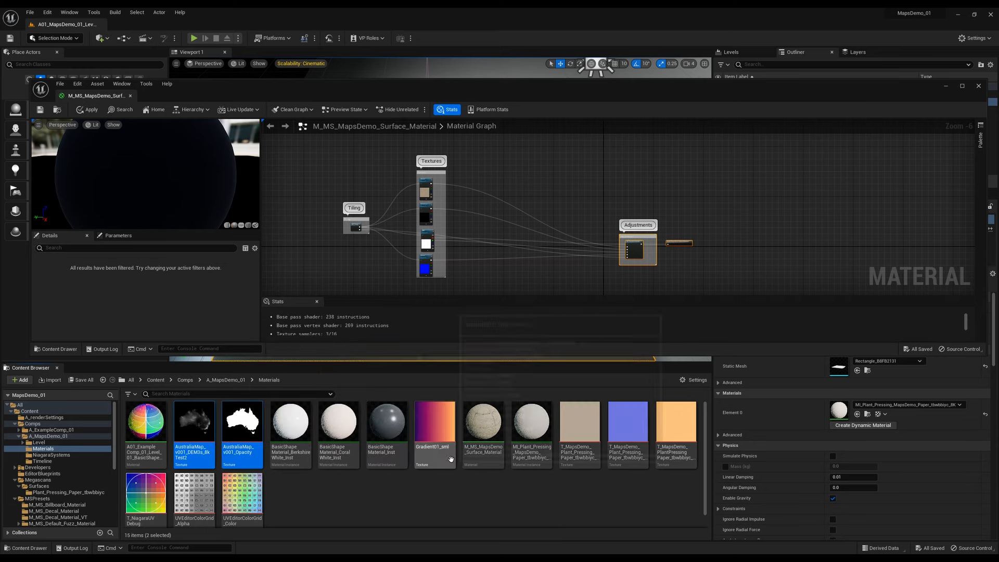
pyautogui.keyDown('ctrl'); pyautogui.click(450, 459); pyautogui.keyUp('ctrl')
pyautogui.moveTo(451, 459); pyautogui.dragTo(520, 145)
# - Connect the Australia opacity texture's RGB output to the Albedo input of MF_MapAdjustments, apply the material, and check the map in the level viewport
pyautogui.scroll(2, 579, 161)
pyautogui.moveTo(578, 160); pyautogui.dragTo(571, 251, button='right')
pyautogui.moveTo(492, 231); pyautogui.dragTo(416, 181)
pyautogui.moveTo(416, 180); pyautogui.dragTo(239, 130, button='right')
pyautogui.moveTo(365, 141); pyautogui.dragTo(481, 264)
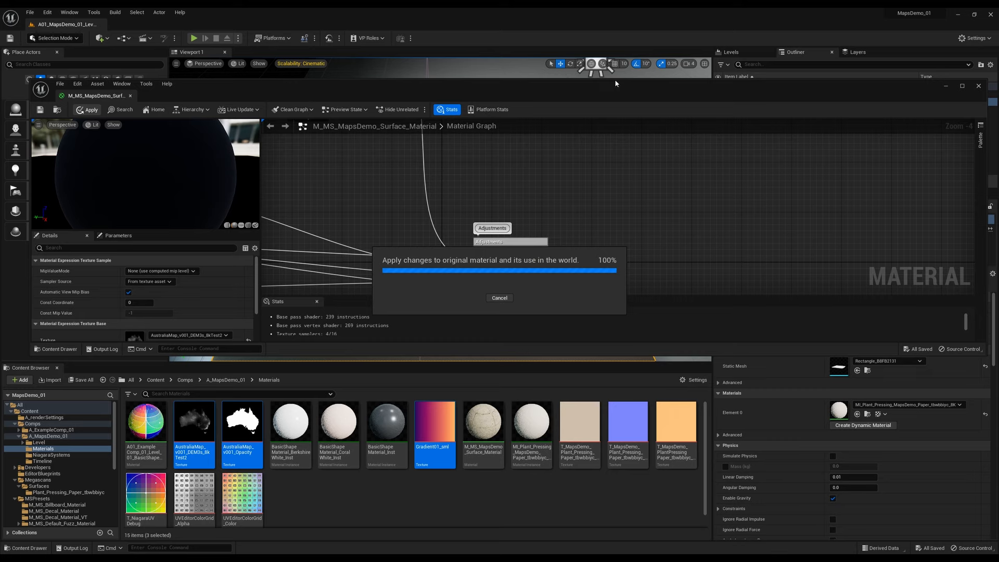
pyautogui.moveTo(615, 83); pyautogui.dragTo(607, 312)
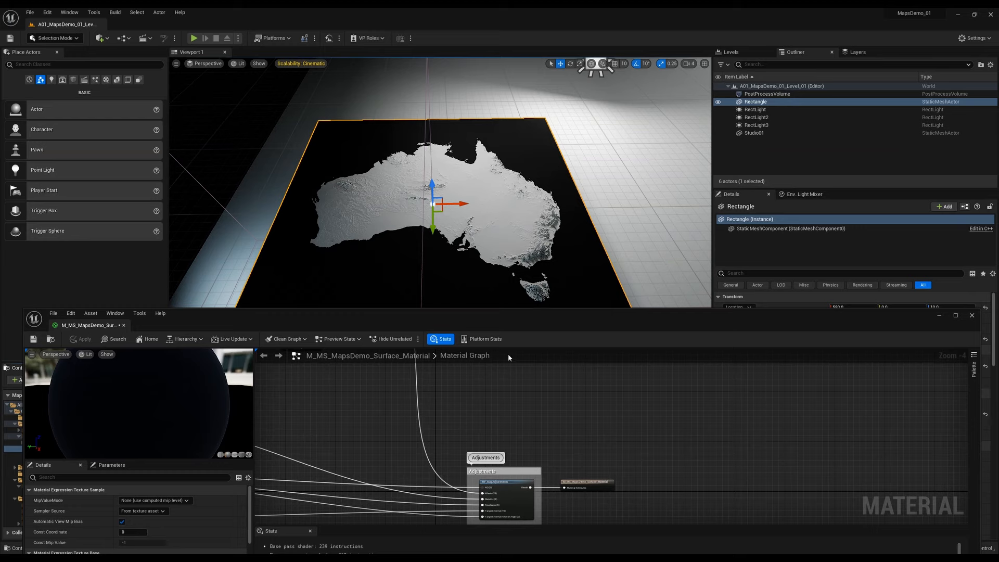
# - Connect the red output of the Australia DEM texture sample to the UVs input of the gradient texture sample
pyautogui.moveTo(531, 323); pyautogui.dragTo(529, 129)
pyautogui.moveTo(443, 220); pyautogui.dragTo(498, 304, button='right')
pyautogui.scroll(-2, 498, 304)
pyautogui.scroll(2, 437, 257)
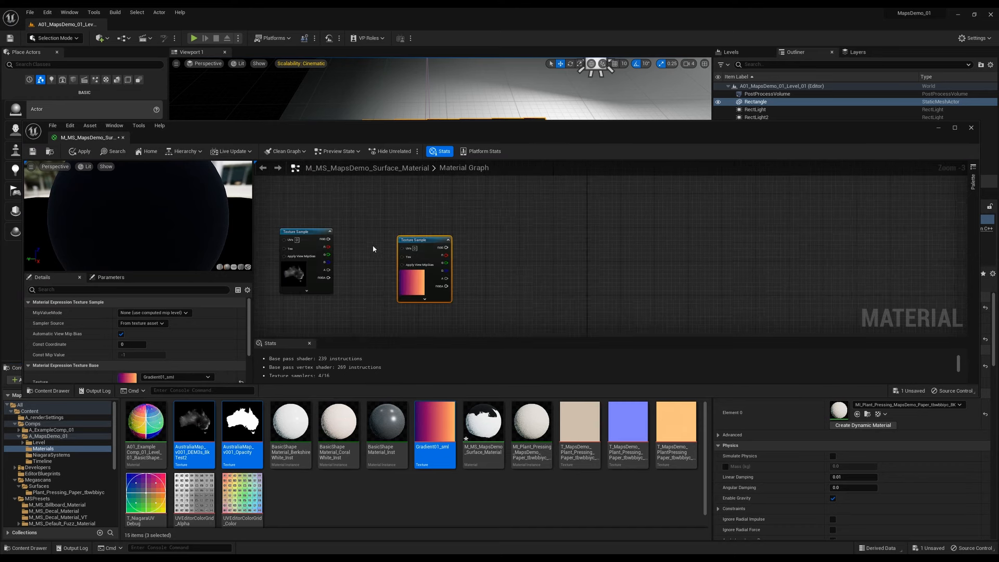
pyautogui.moveTo(373, 249); pyautogui.dragTo(389, 246, button='right')
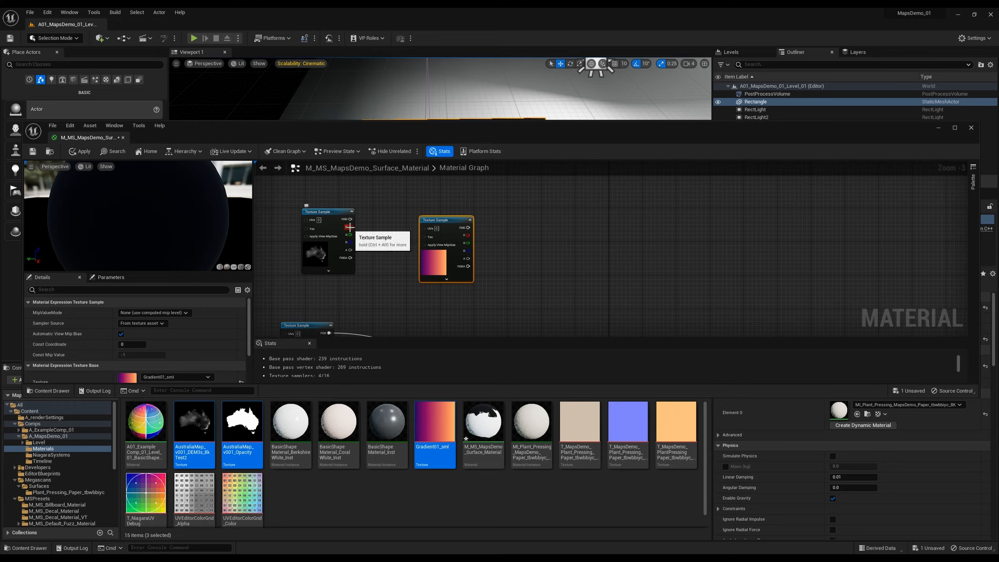
pyautogui.moveTo(350, 227); pyautogui.dragTo(425, 235)
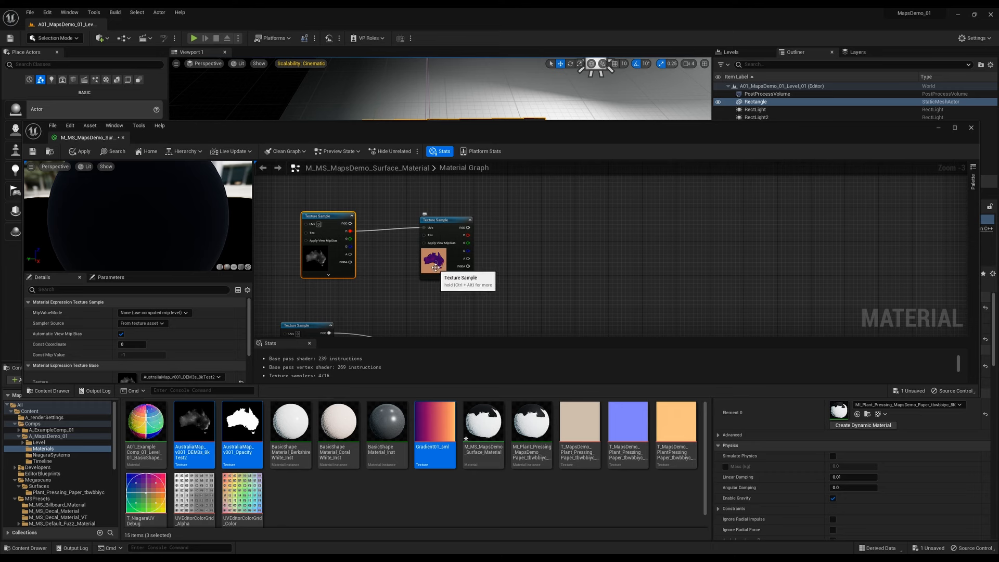
# - Set the material preview mesh to a plane and preview the gradient texture sample on it
pyautogui.click(234, 267)
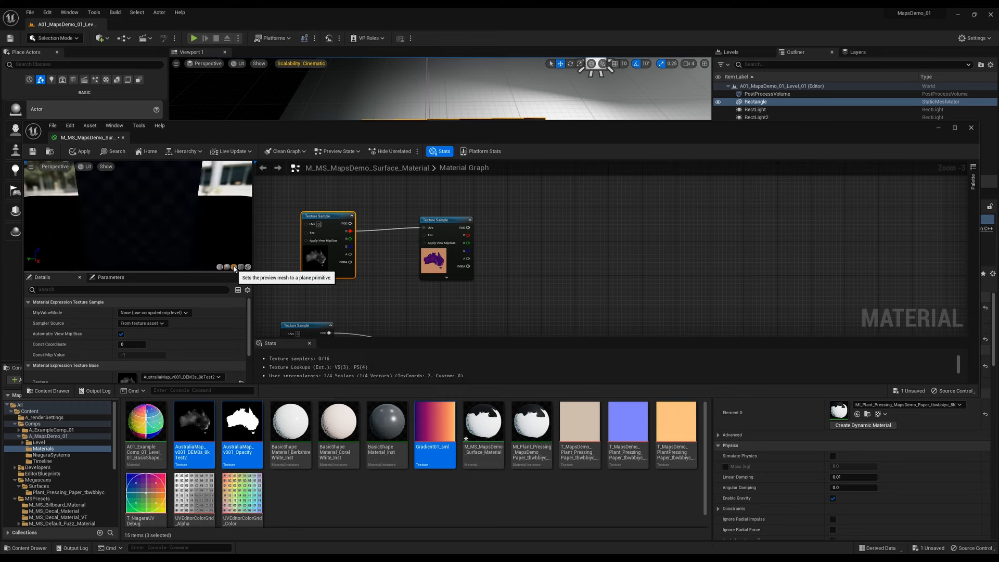
pyautogui.click(460, 255)
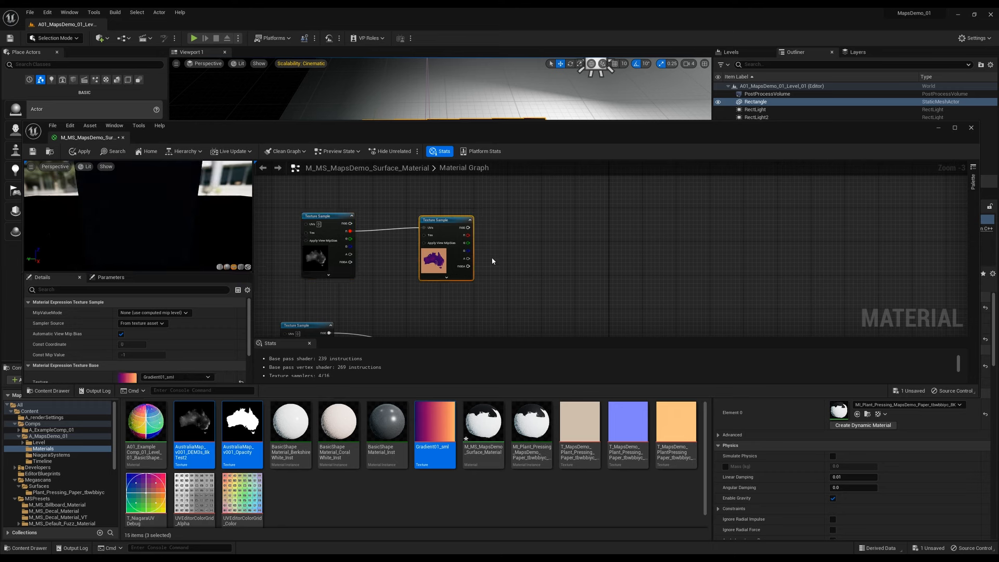
pyautogui.press('space')
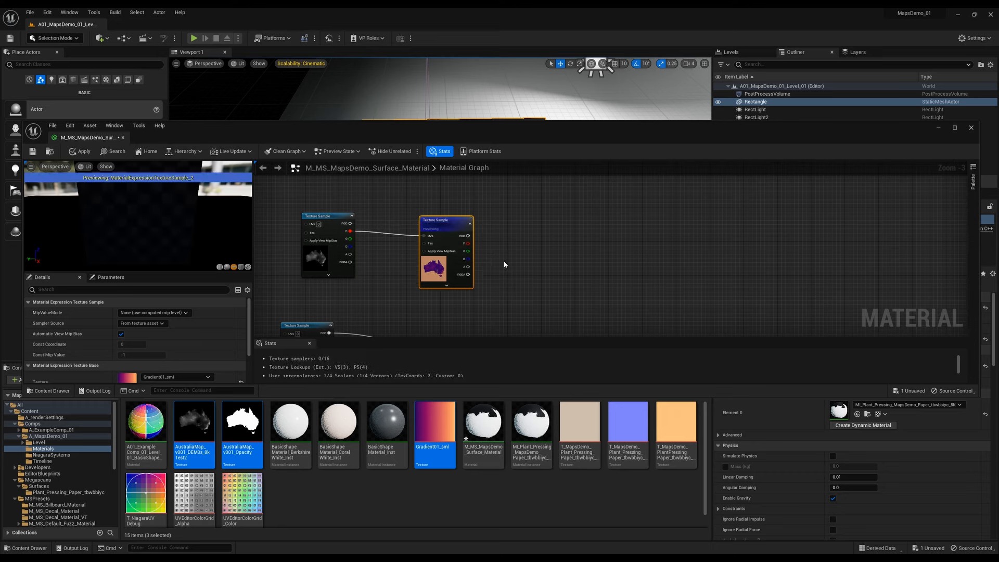
pyautogui.scroll(3, 157, 211)
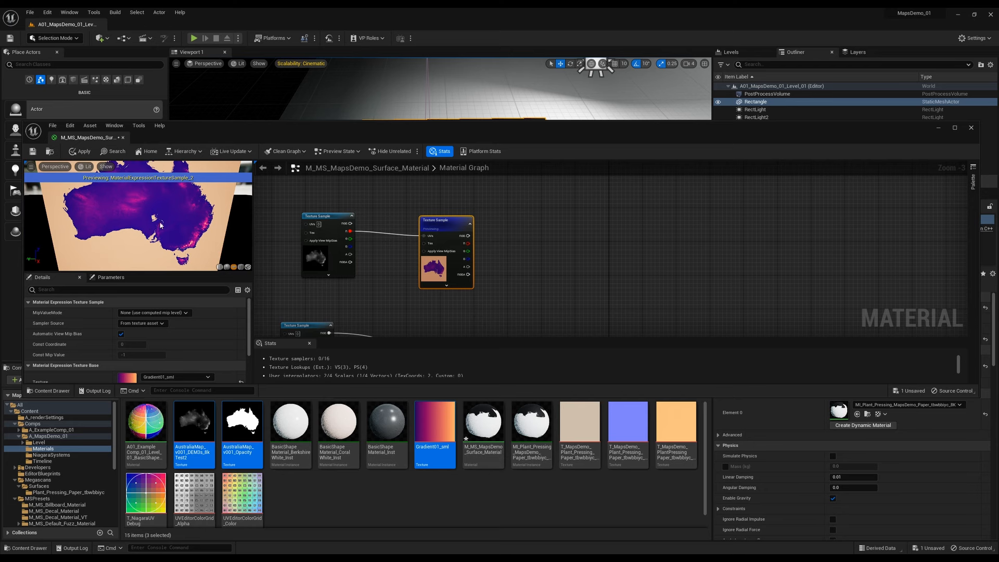
# - Stop previewing the gradient texture sample, and start previewing it again
pyautogui.rightClick(453, 222)
pyautogui.click(474, 249)
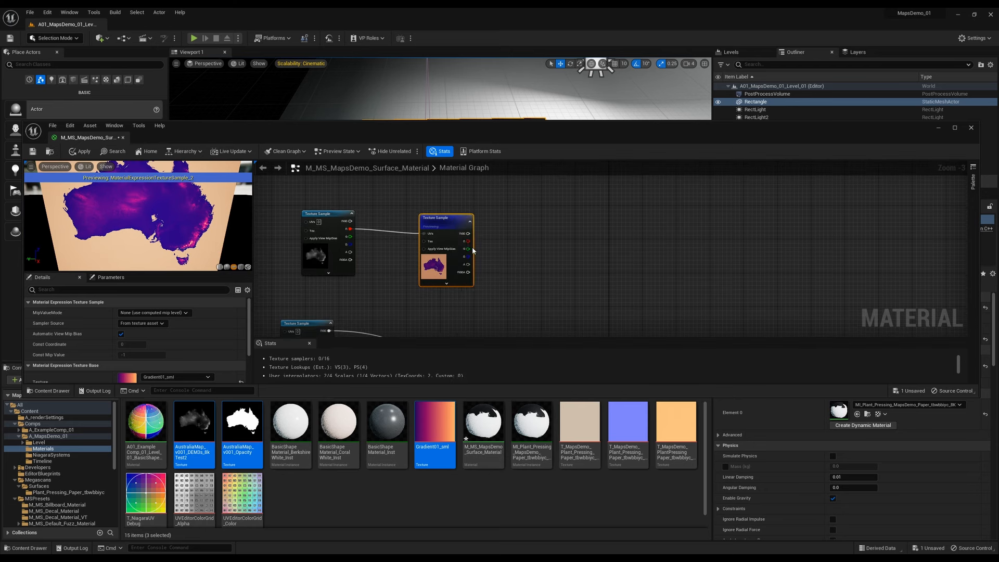
pyautogui.rightClick(453, 221)
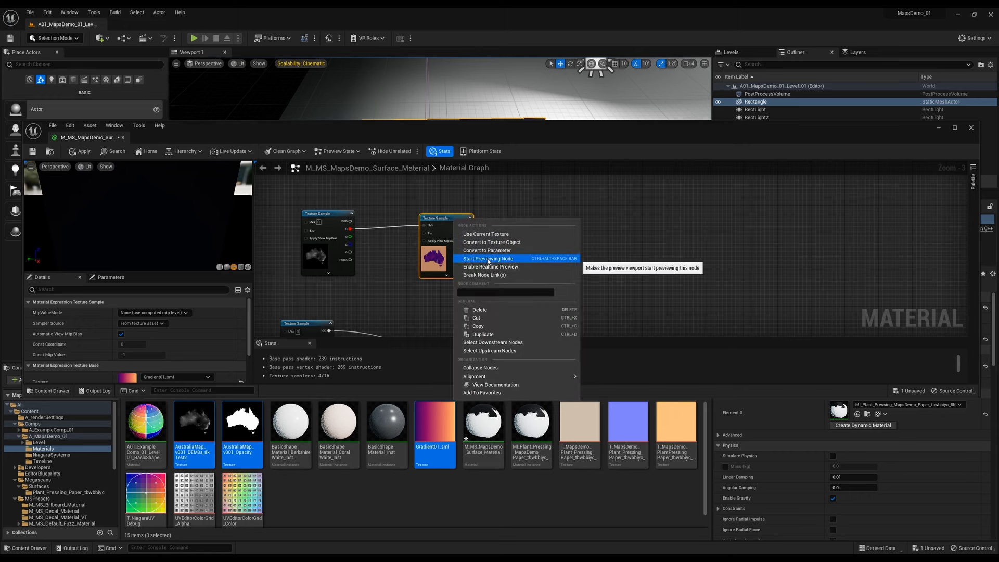
pyautogui.click(498, 257)
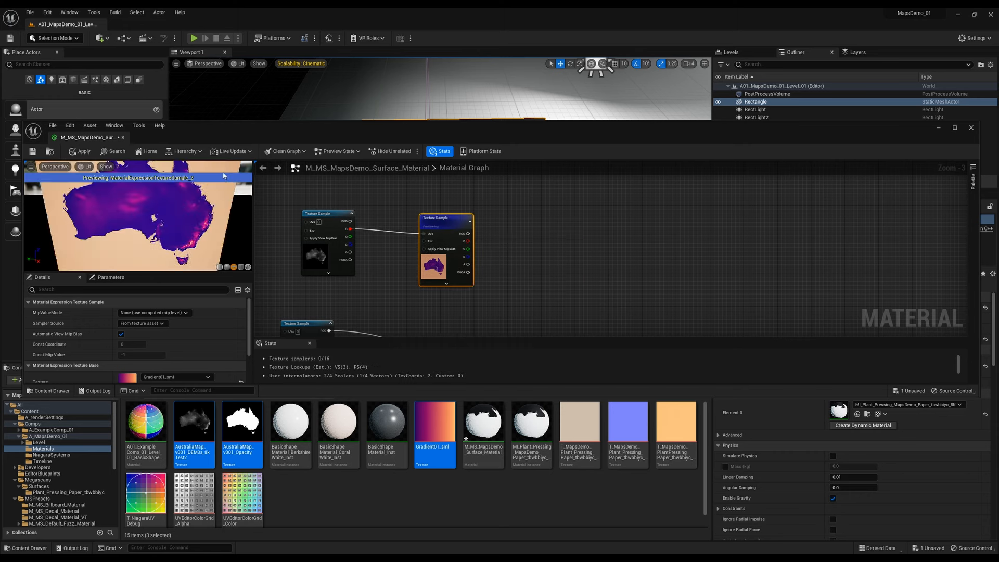
# - Search the Editor Preferences for the shortcut that starts previewing a node
pyautogui.click(47, 12)
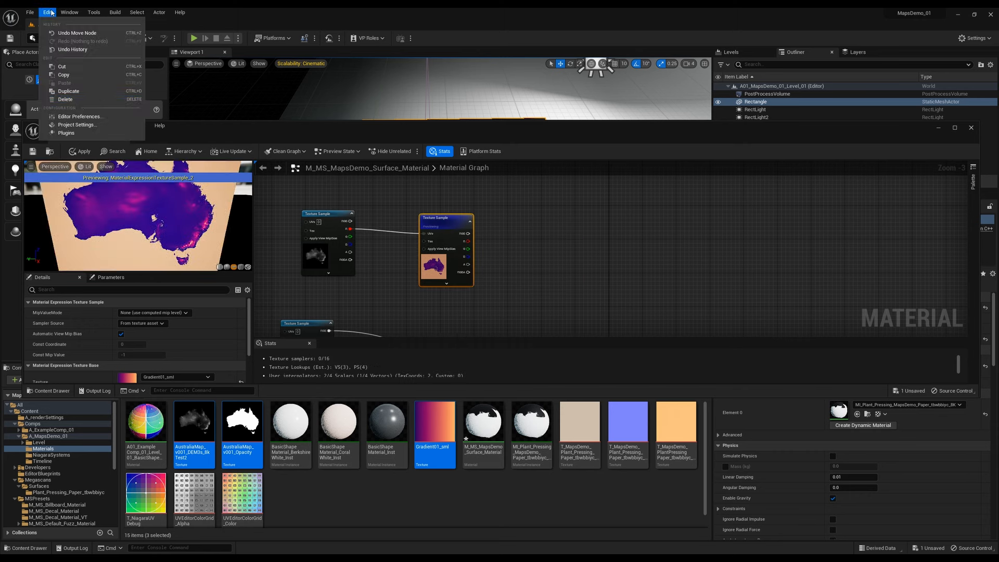
pyautogui.click(75, 118)
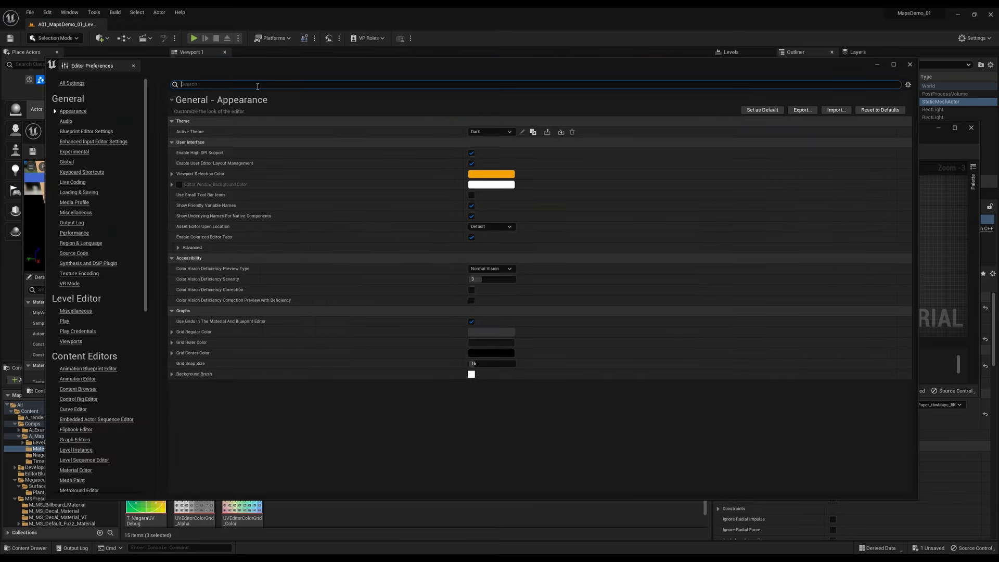
pyautogui.write('start previ')
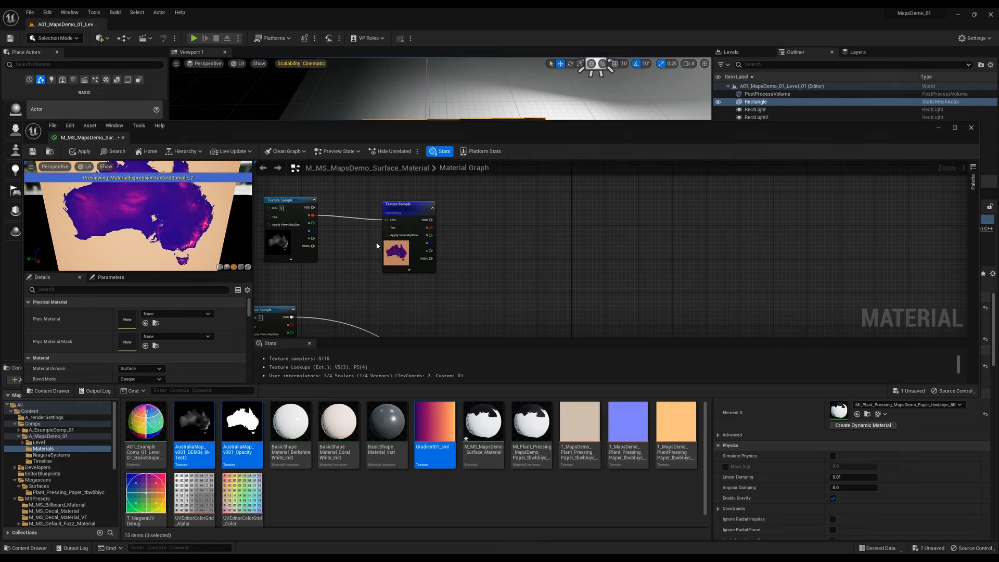
# - Add a Constant3Vector node beside the gradient texture sample
pyautogui.scroll(1, 369, 244)
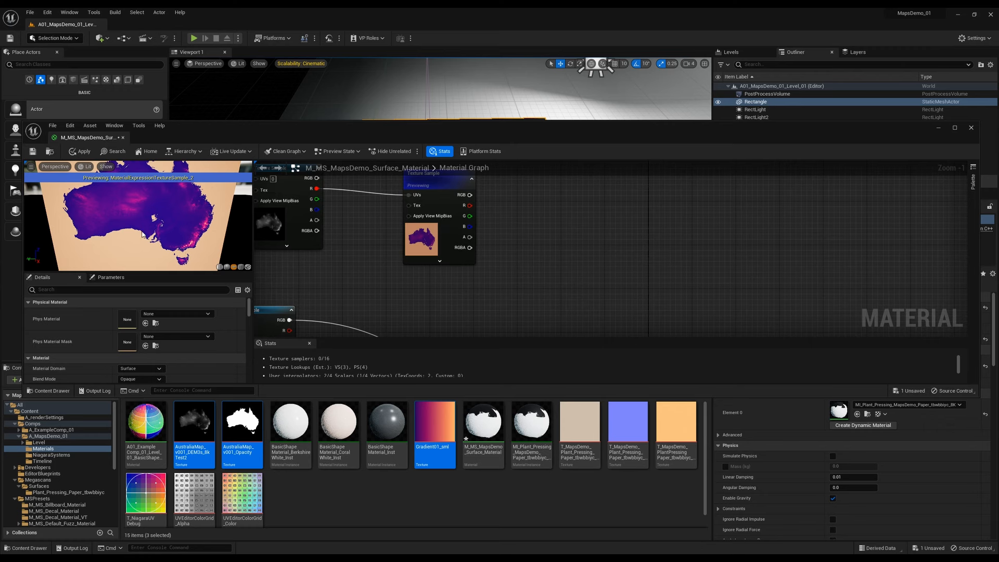
pyautogui.scroll(-2, 516, 279)
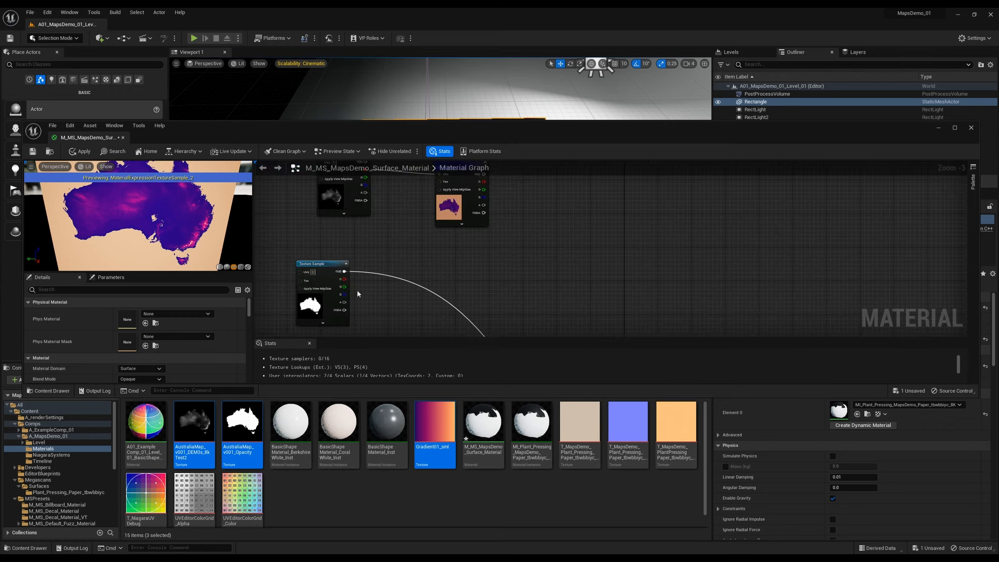
pyautogui.moveTo(451, 286); pyautogui.dragTo(461, 254, button='right')
pyautogui.rightClick(460, 257)
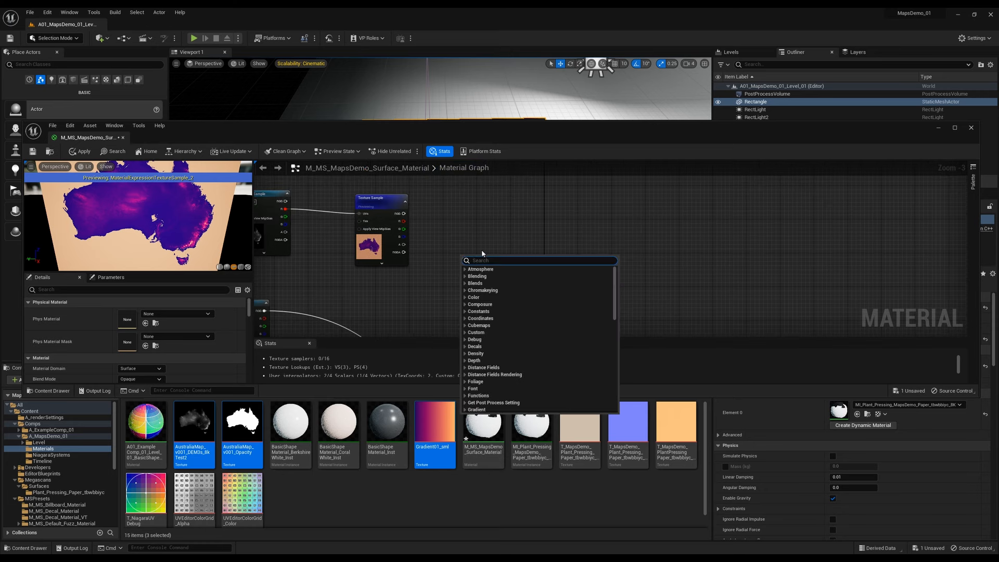
pyautogui.write('3')
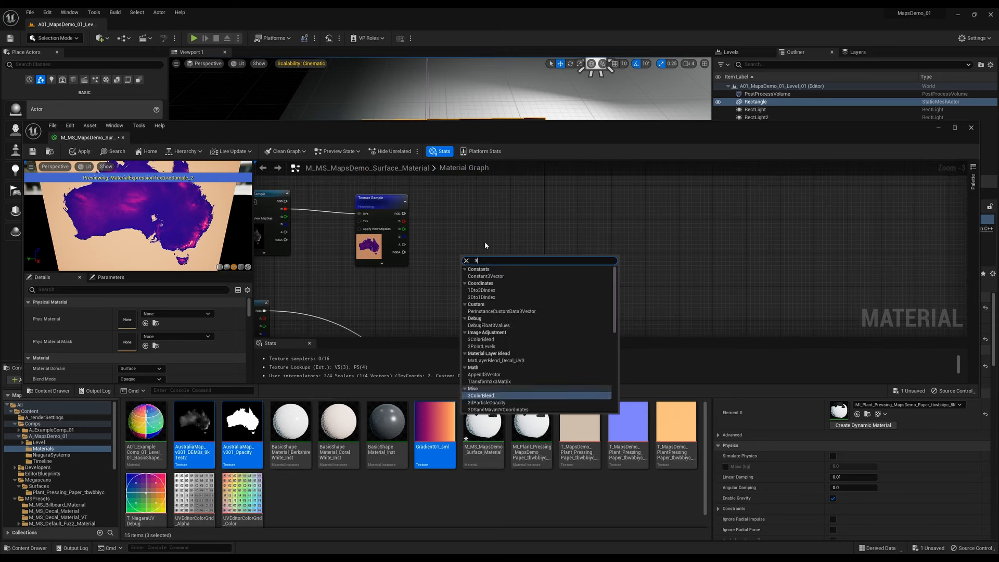
pyautogui.click(491, 276)
pyautogui.moveTo(492, 276); pyautogui.dragTo(482, 227)
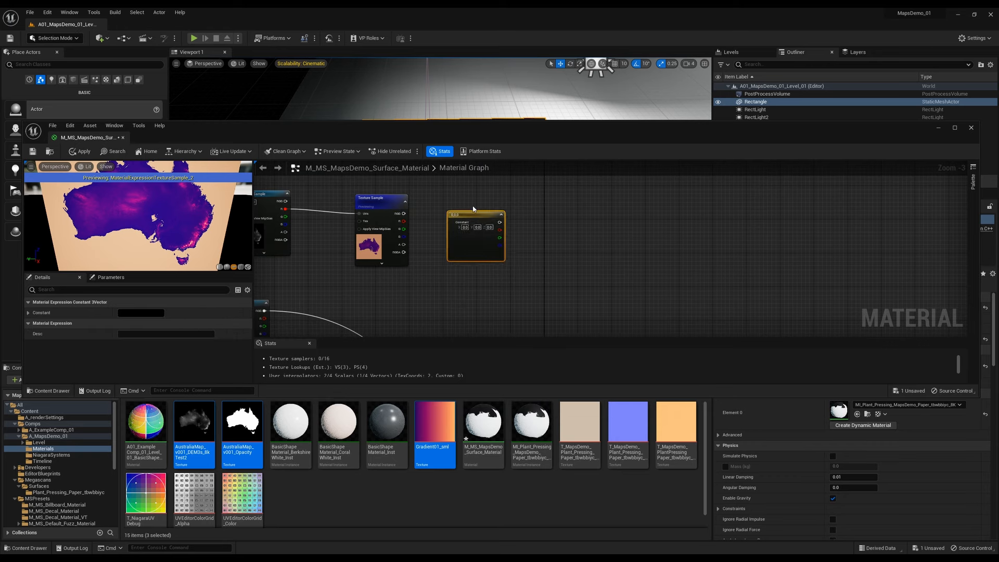
# - Add a LinearInterpolate node beside the Constant3Vector node
pyautogui.rightClick(474, 280)
pyautogui.write('lerp')
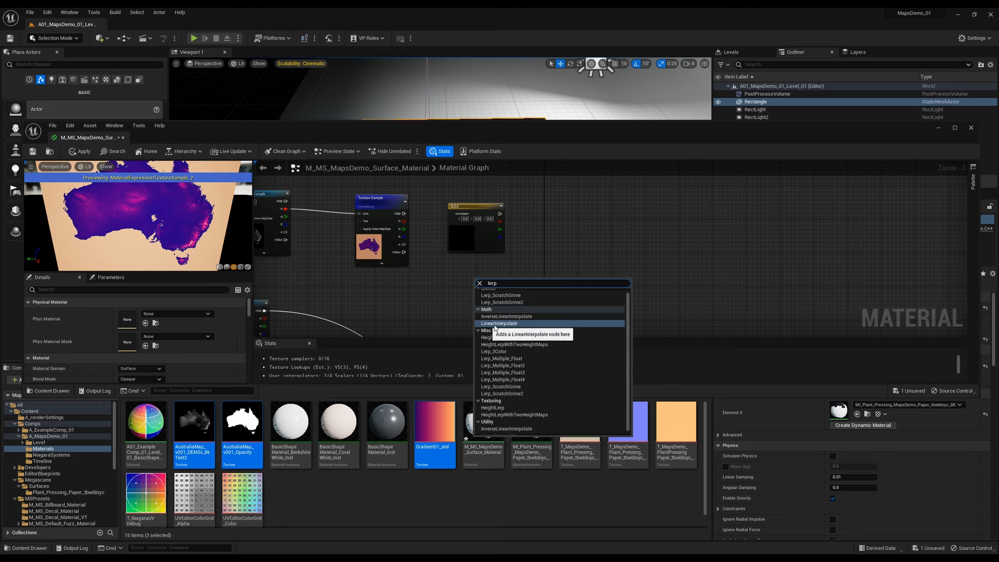
pyautogui.click(496, 324)
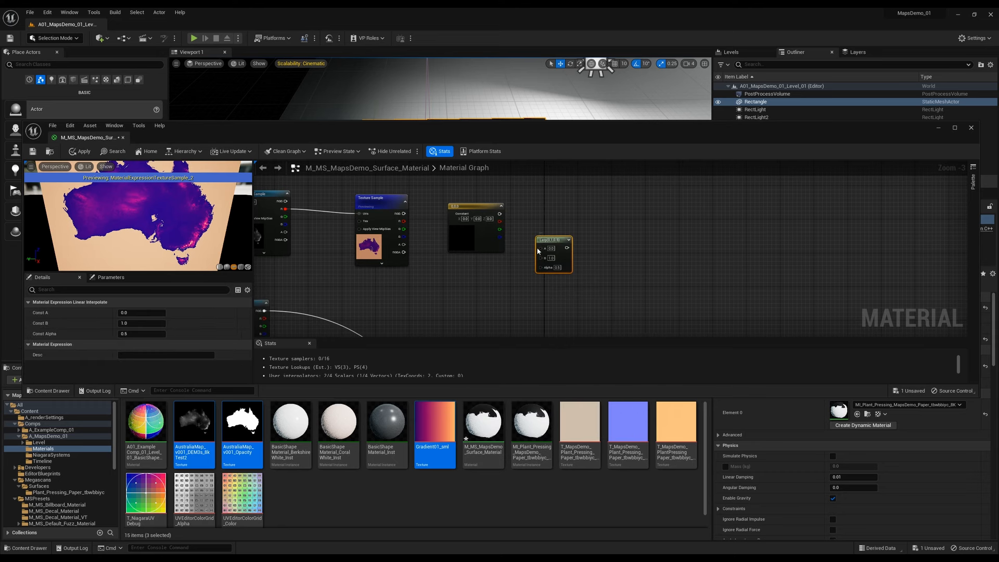
# - Set the Constant3Vector node's colour to white (1.0, 1.0, 1.0)
pyautogui.click(469, 243)
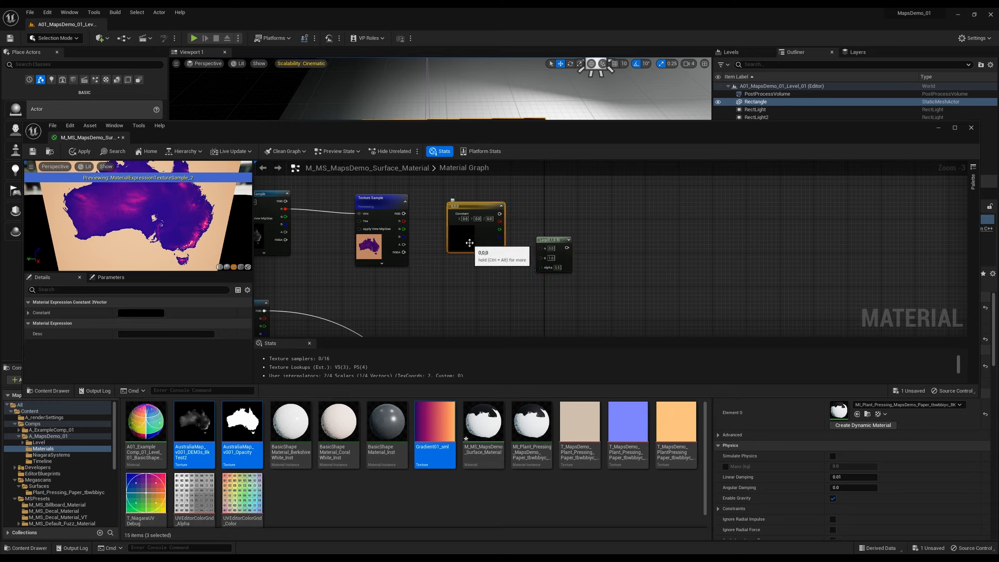
pyautogui.doubleClick(469, 243)
pyautogui.moveTo(587, 301); pyautogui.dragTo(585, 273)
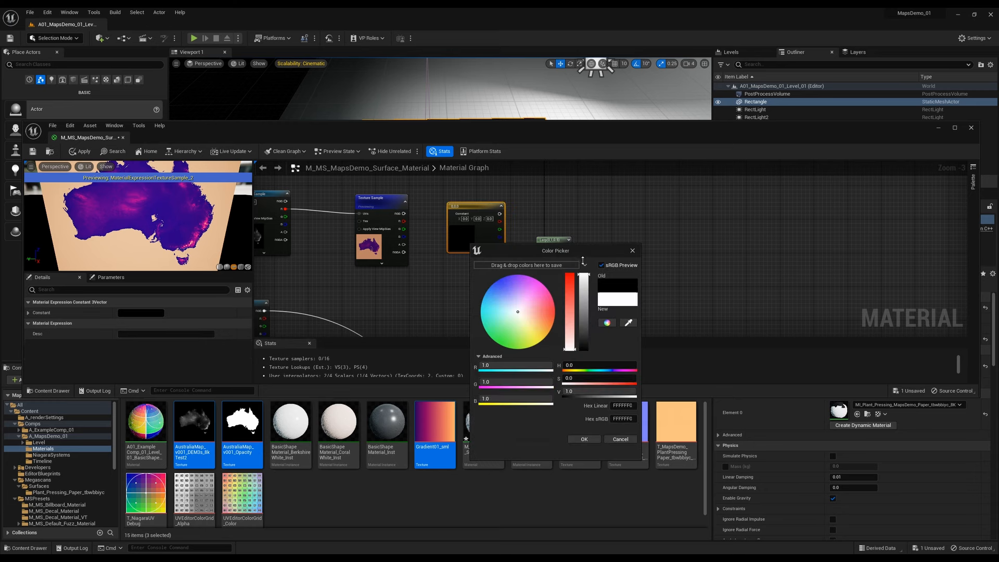
pyautogui.click(584, 440)
# - Wire the white constant to the Lerp's A, the gradient texture to B and the opacity mask's red channel to Alpha
pyautogui.moveTo(500, 213); pyautogui.dragTo(535, 262)
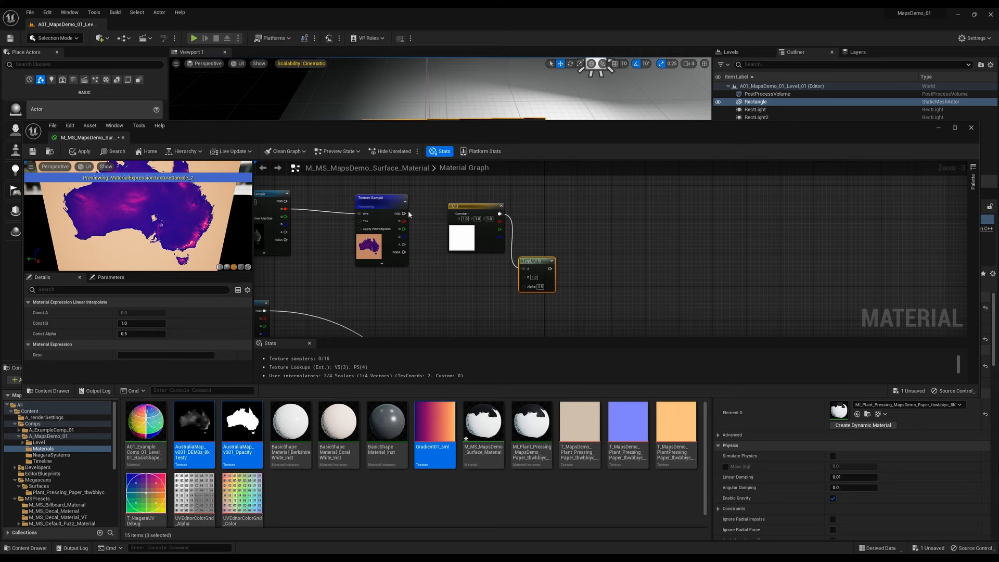
pyautogui.moveTo(409, 214); pyautogui.dragTo(524, 277)
pyautogui.click(483, 300)
pyautogui.moveTo(481, 300); pyautogui.dragTo(564, 262, button='right')
pyautogui.moveTo(347, 281); pyautogui.dragTo(607, 249)
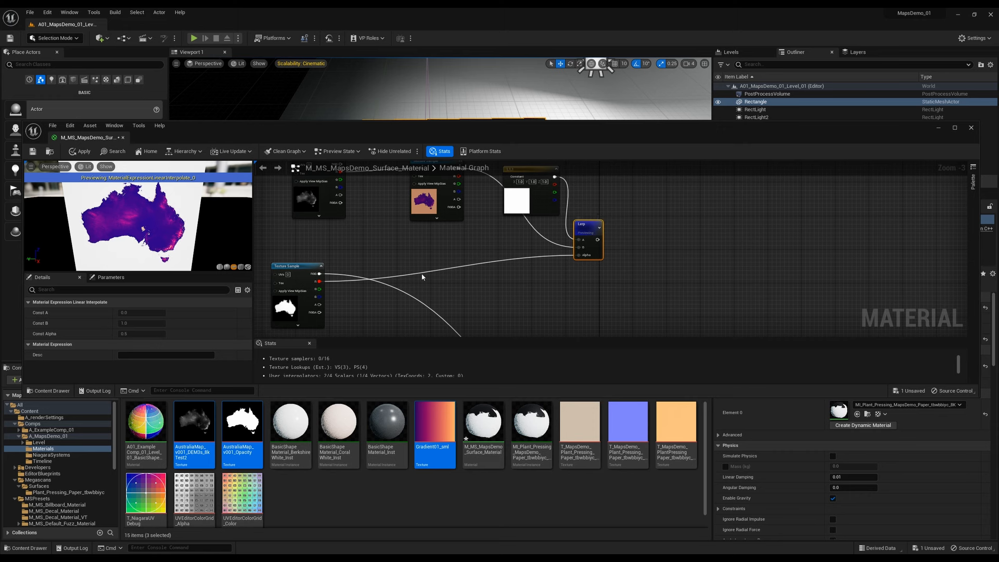
pyautogui.click(442, 208)
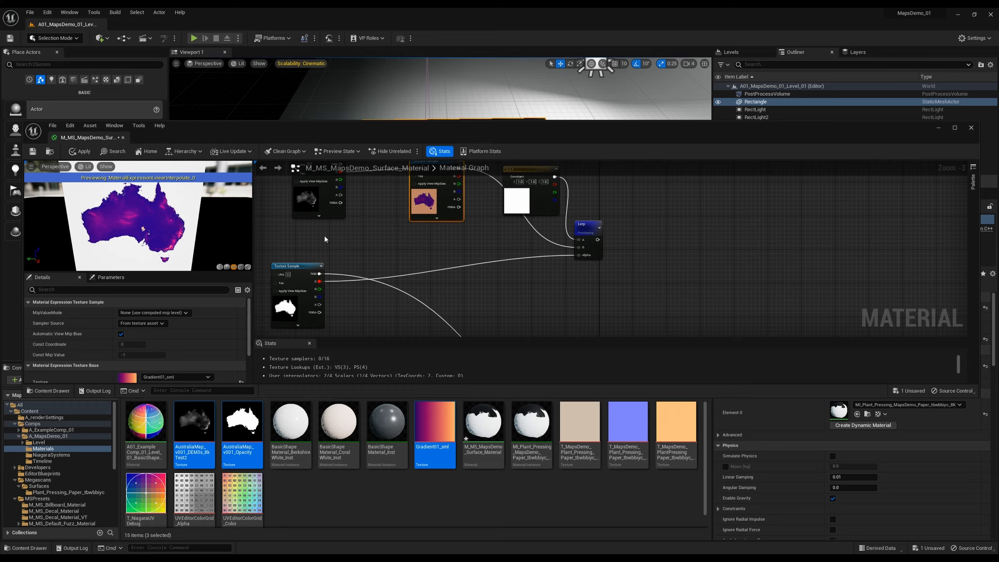
pyautogui.moveTo(154, 219); pyautogui.dragTo(155, 207)
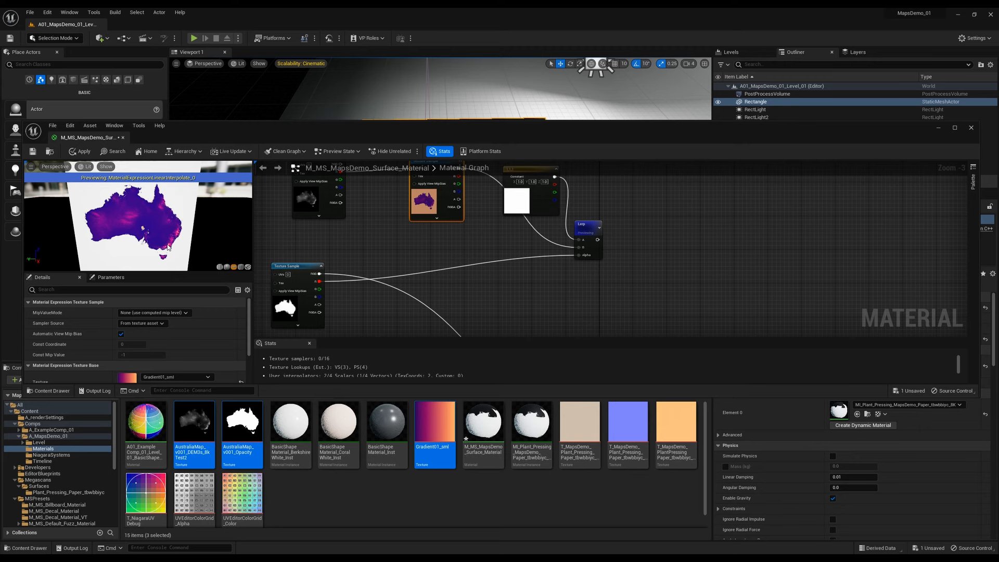
# - Insert a 1-x node between the elevation texture's red output and the gradient texture's UVs input
pyautogui.moveTo(385, 225); pyautogui.dragTo(392, 265, button='right')
pyautogui.click(287, 221)
pyautogui.moveTo(287, 222); pyautogui.dragTo(282, 222)
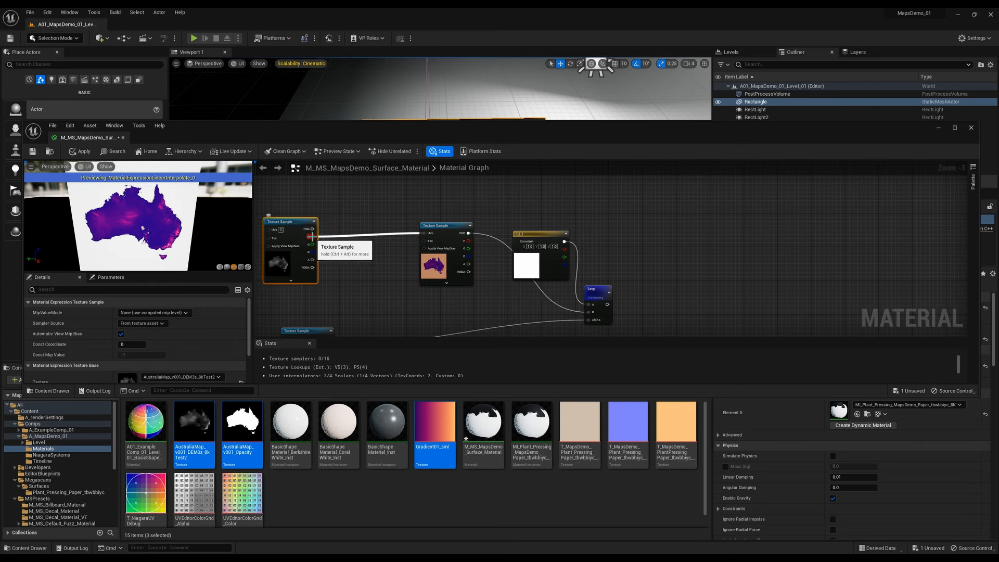
pyautogui.moveTo(311, 237); pyautogui.dragTo(348, 197)
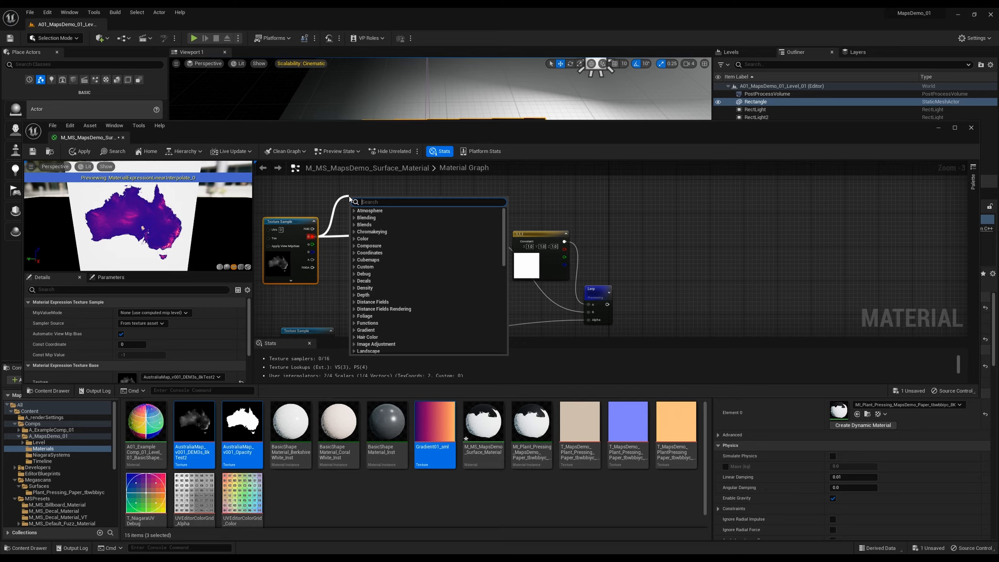
pyautogui.write('1-')
pyautogui.click(367, 217)
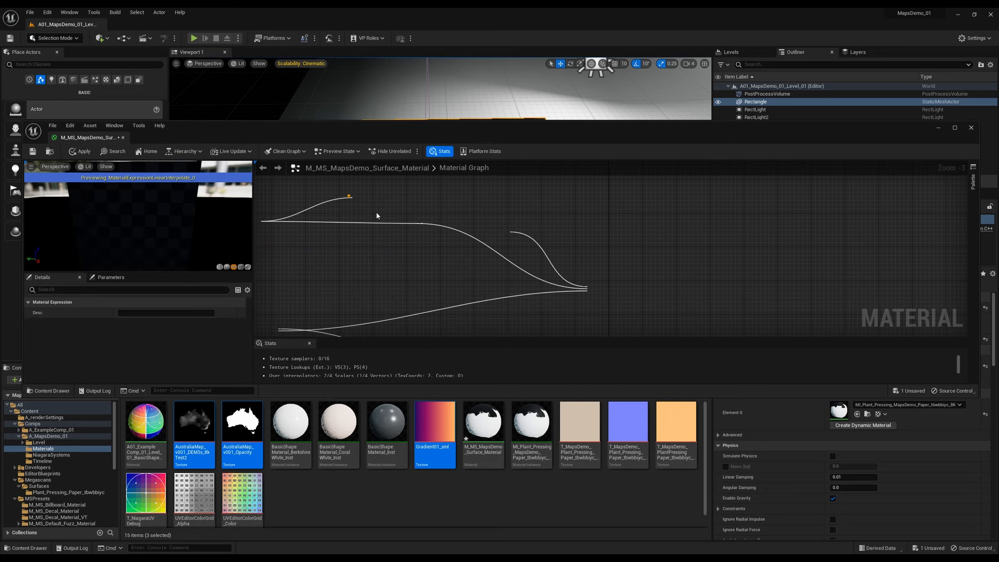
pyautogui.moveTo(366, 208); pyautogui.dragTo(426, 233)
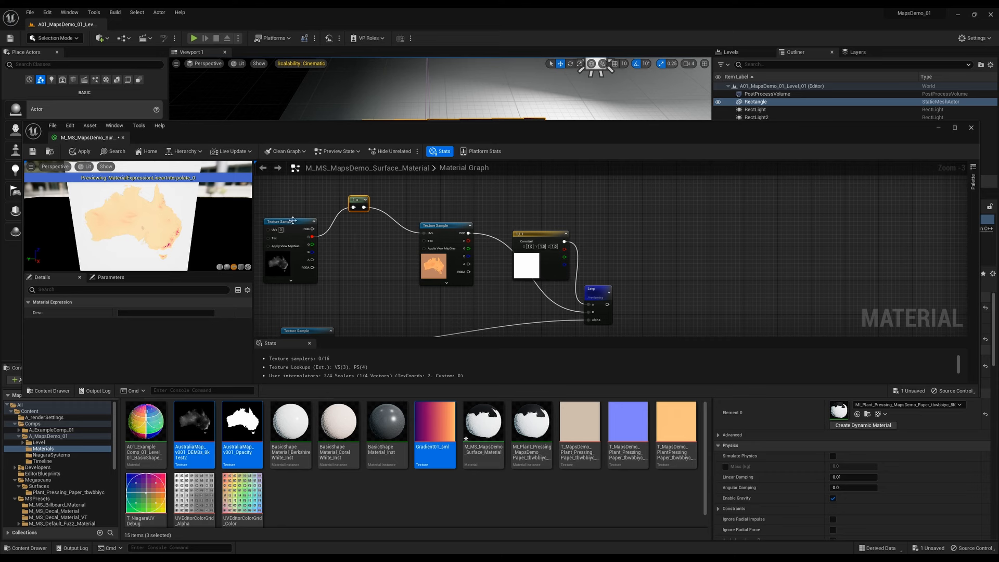
# - Insert a Power node with exponent 0.5 between the elevation texture and the 1-x node
pyautogui.moveTo(287, 224); pyautogui.dragTo(311, 205)
pyautogui.write('power')
pyautogui.press('Return')
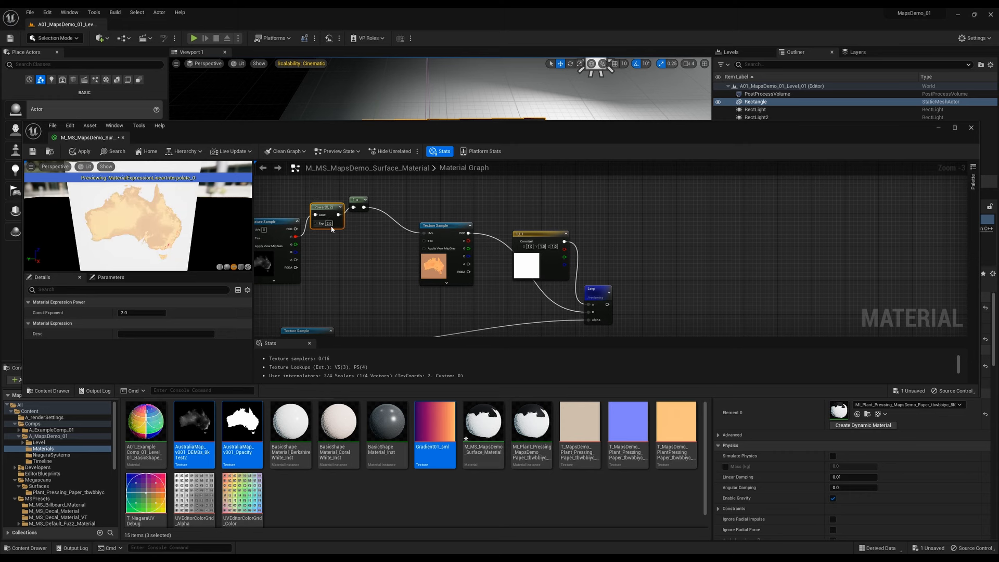
pyautogui.click(329, 223)
pyautogui.write('0.5')
pyautogui.press('Return')
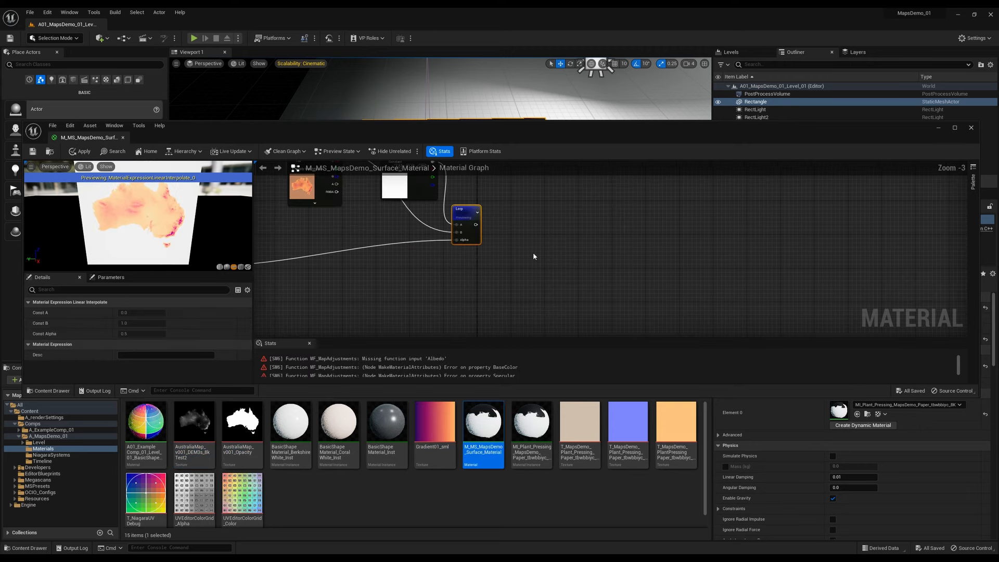
# - Multiply the Lerp output with the paper's albedo texture and connect the Multiply node to the adjustments function's Albedo input
pyautogui.moveTo(483, 240); pyautogui.dragTo(466, 258, button='right')
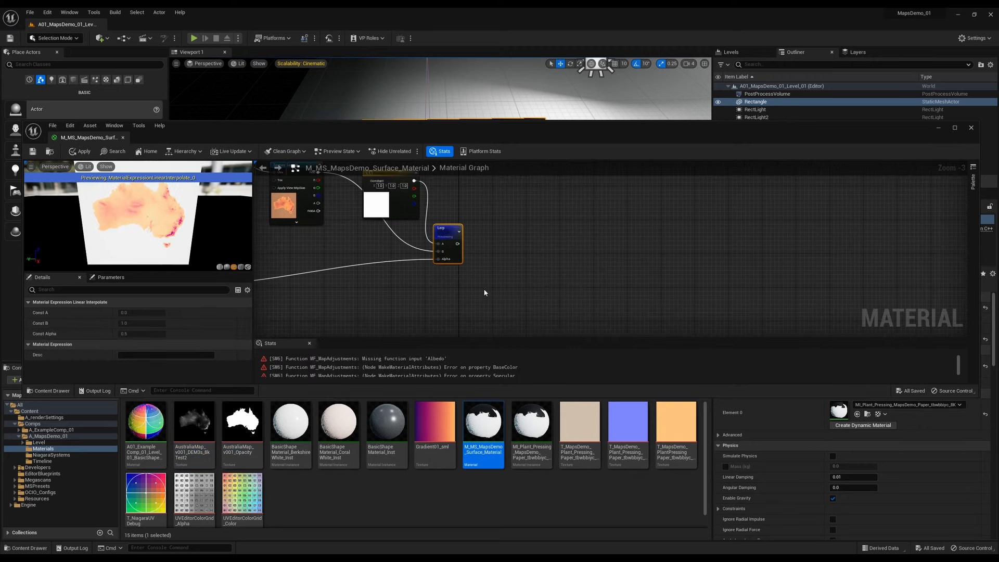
pyautogui.scroll(-2, 404, 290)
pyautogui.moveTo(404, 292); pyautogui.dragTo(427, 275, button='right')
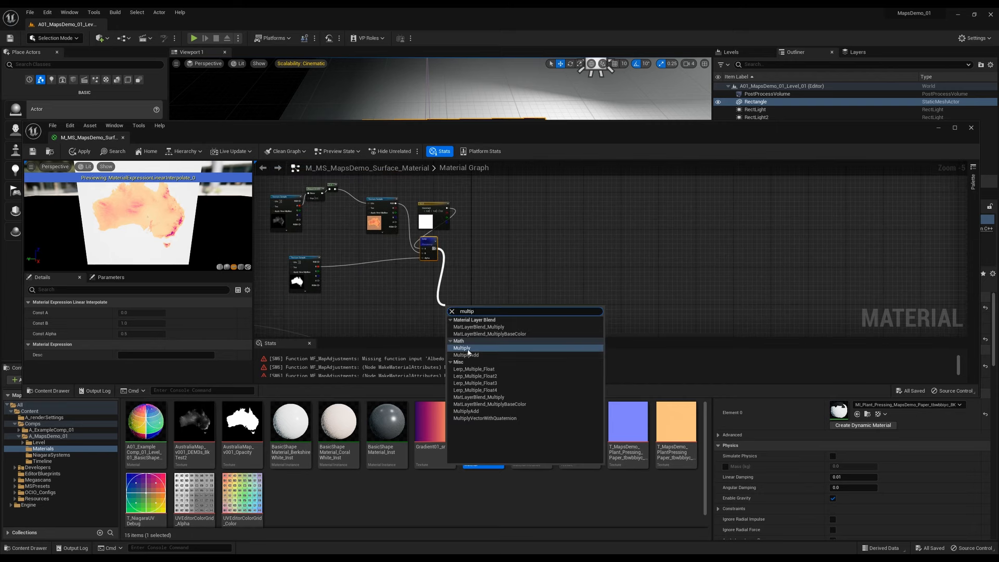
pyautogui.click(461, 348)
pyautogui.moveTo(254, 291); pyautogui.dragTo(314, 259, button='right')
pyautogui.moveTo(283, 242); pyautogui.dragTo(506, 269)
pyautogui.moveTo(517, 268); pyautogui.dragTo(471, 221, button='right')
pyautogui.moveTo(470, 219); pyautogui.dragTo(520, 288)
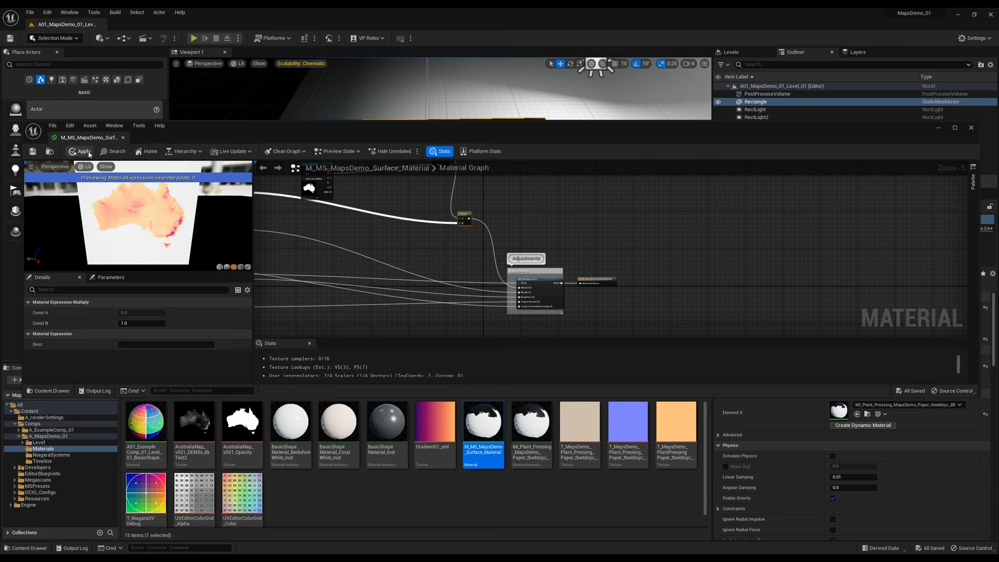
# - Apply and save the surface material, check the map in the level viewport, and close the material editor
pyautogui.click(34, 154)
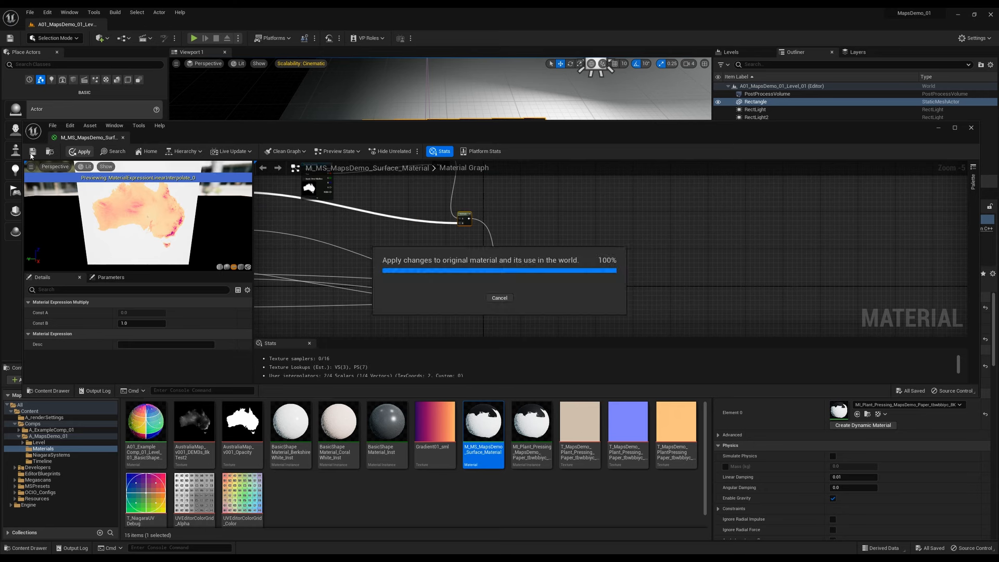
pyautogui.click(32, 153)
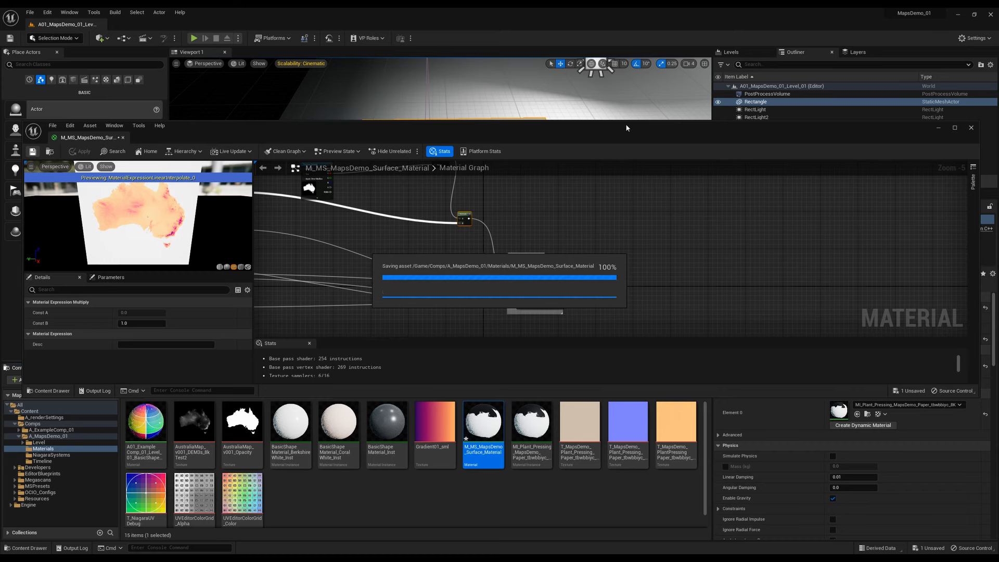
pyautogui.moveTo(627, 128); pyautogui.dragTo(632, 353)
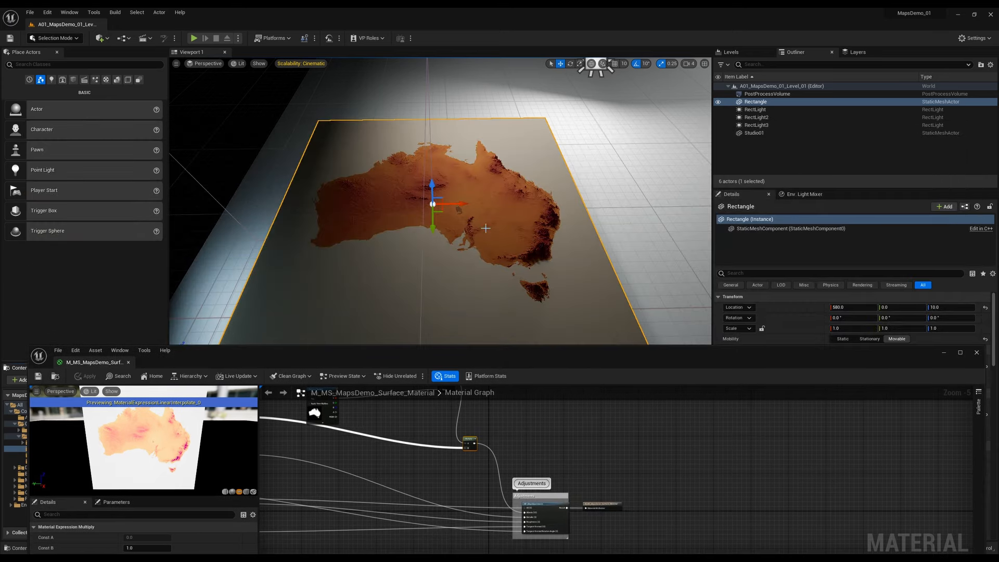
pyautogui.click(977, 353)
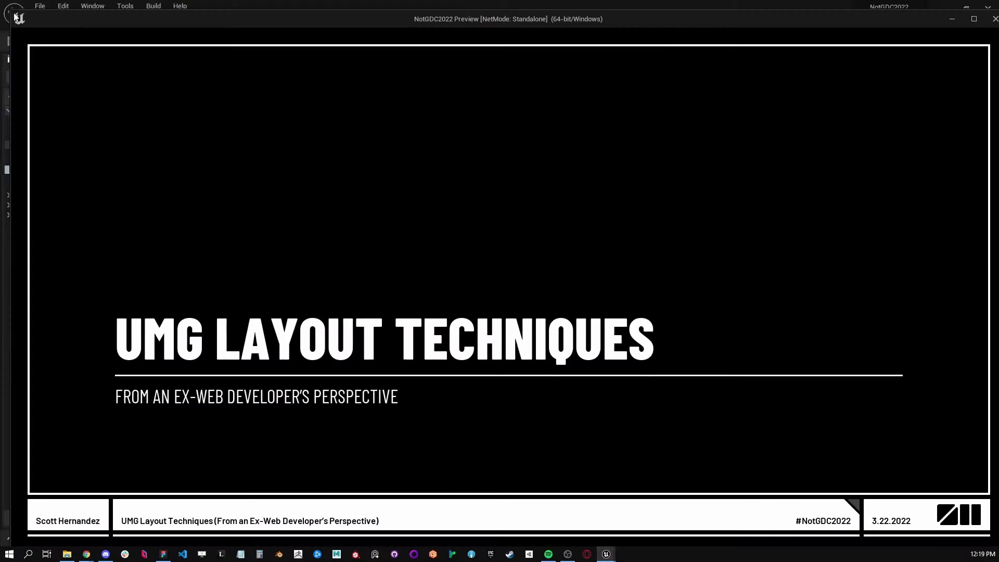
# - Reposition and shrink the NotGDC2022 preview window to examine how the title layout adapts
pyautogui.moveTo(16, 18); pyautogui.dragTo(404, 31)
pyautogui.moveTo(529, 42); pyautogui.dragTo(340, 17)
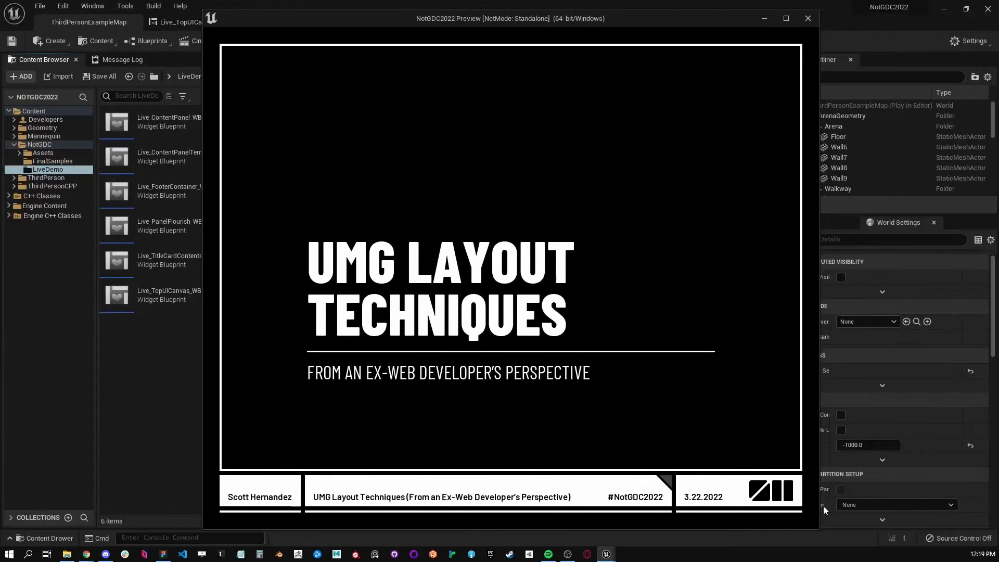
pyautogui.moveTo(821, 530); pyautogui.dragTo(678, 364)
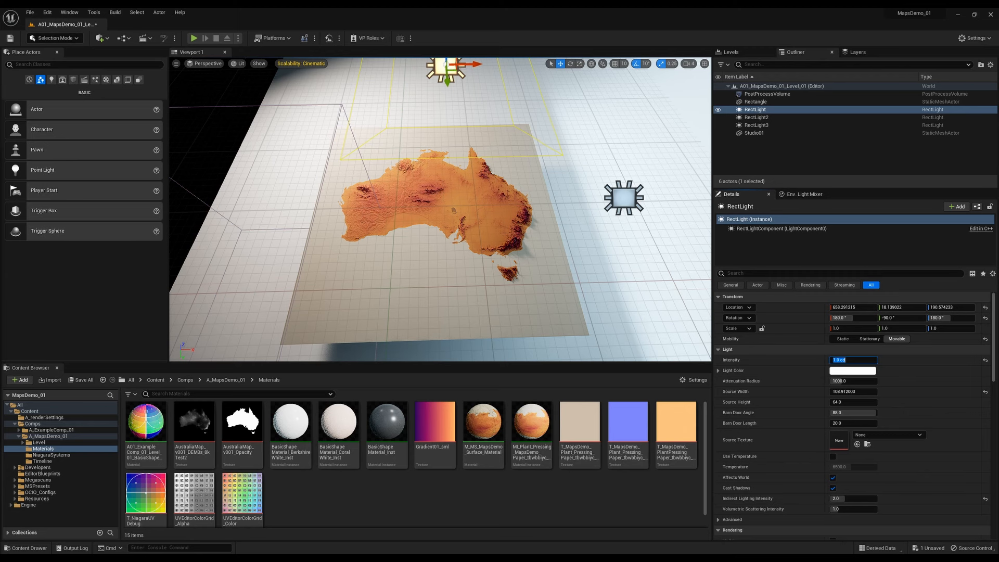
# - Create a folder named UMG inside A_MapsDemo_01 and open it
pyautogui.click(46, 436)
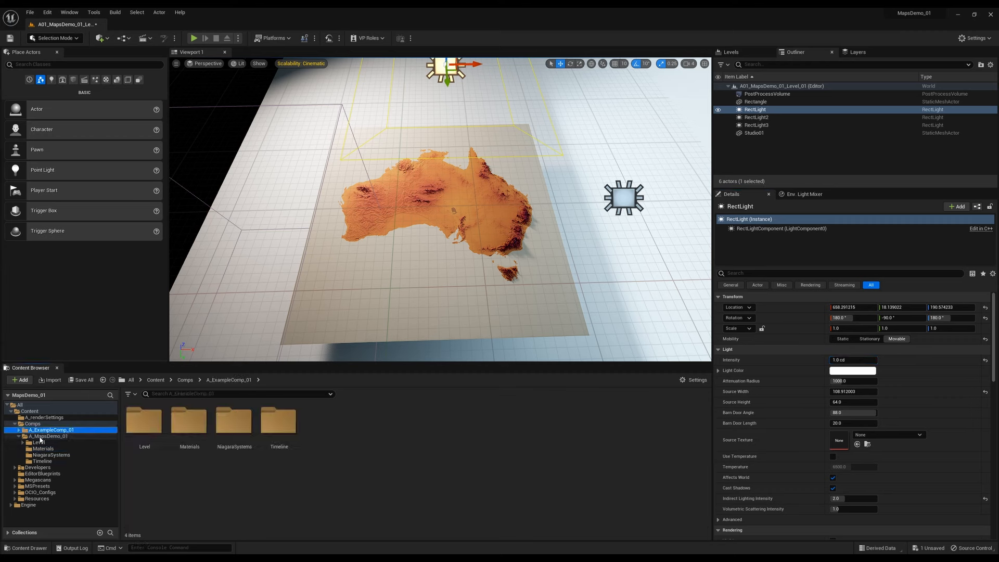
pyautogui.rightClick(429, 438)
pyautogui.click(476, 136)
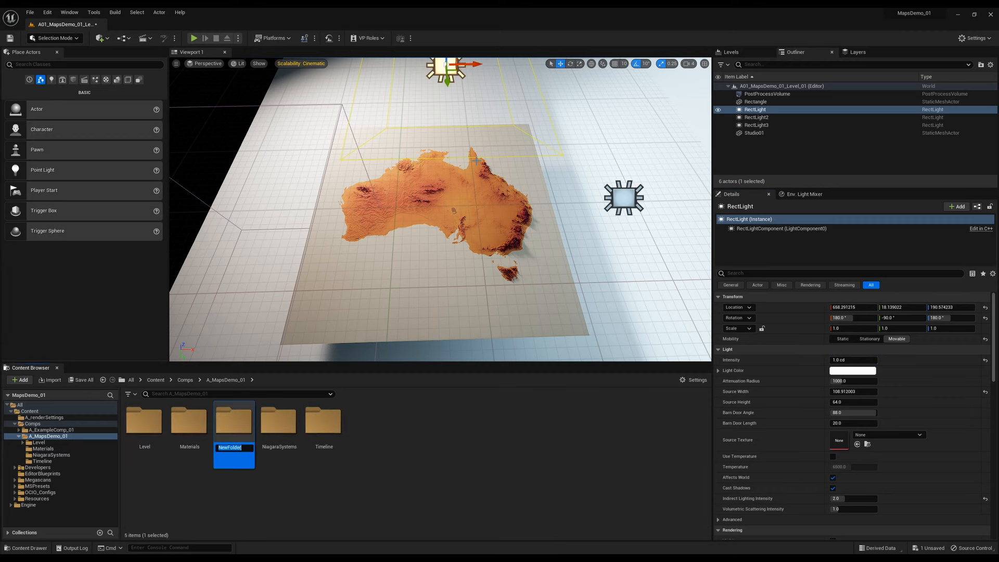
pyautogui.press('Return')
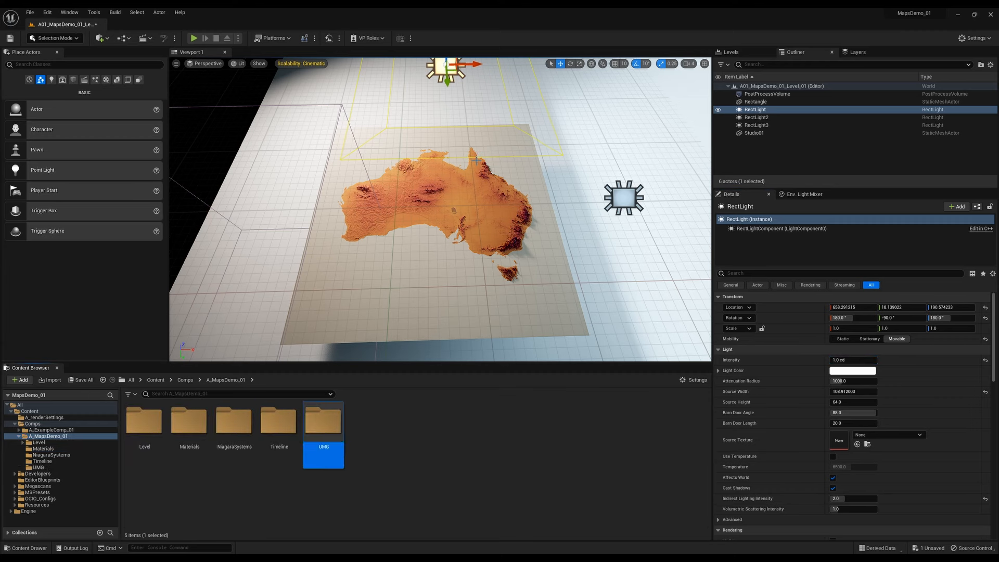
pyautogui.doubleClick(328, 439)
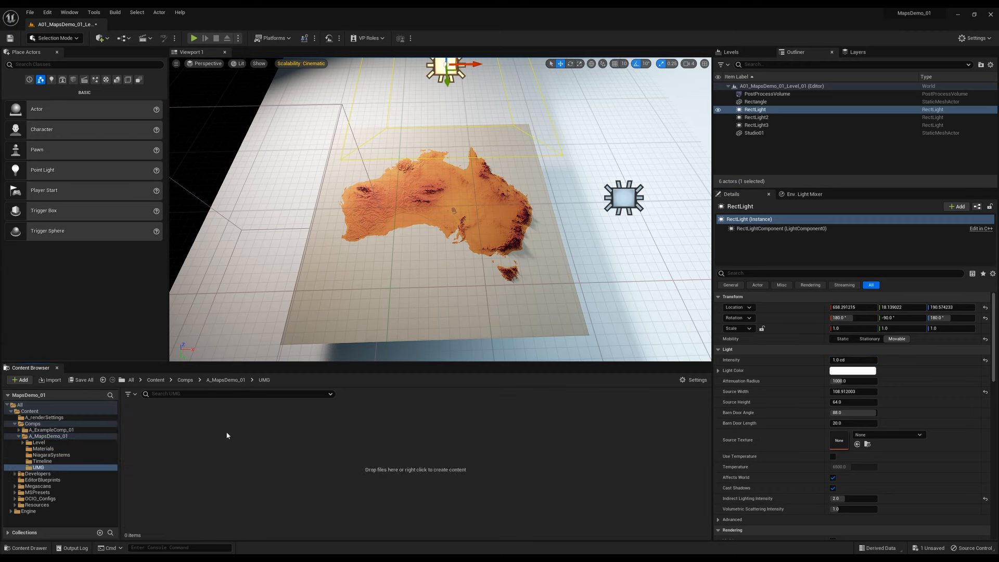
# - Create a User Widget blueprint named W_MapTitle_01 in the UMG folder
pyautogui.rightClick(143, 444)
pyautogui.moveTo(208, 425)
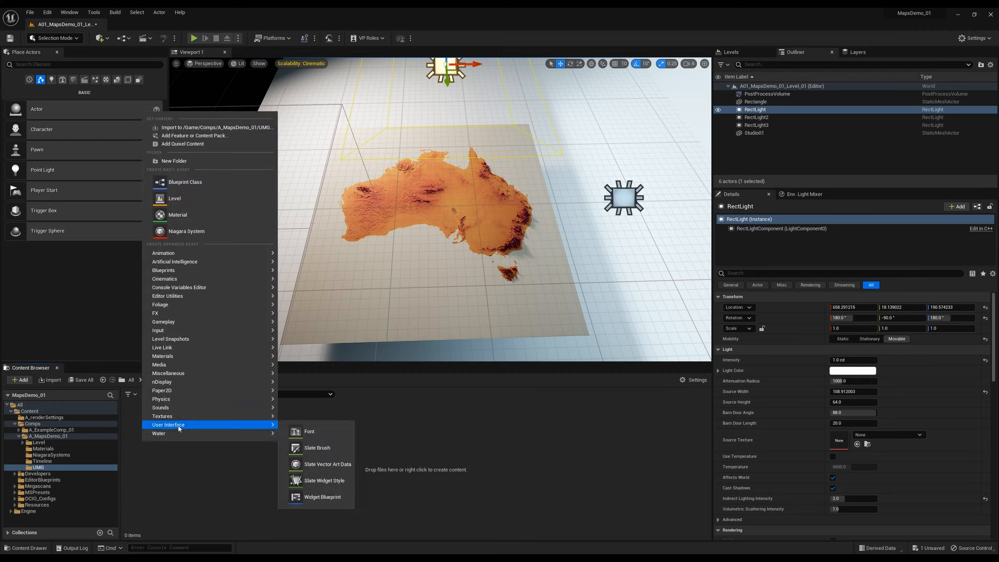
pyautogui.click(322, 497)
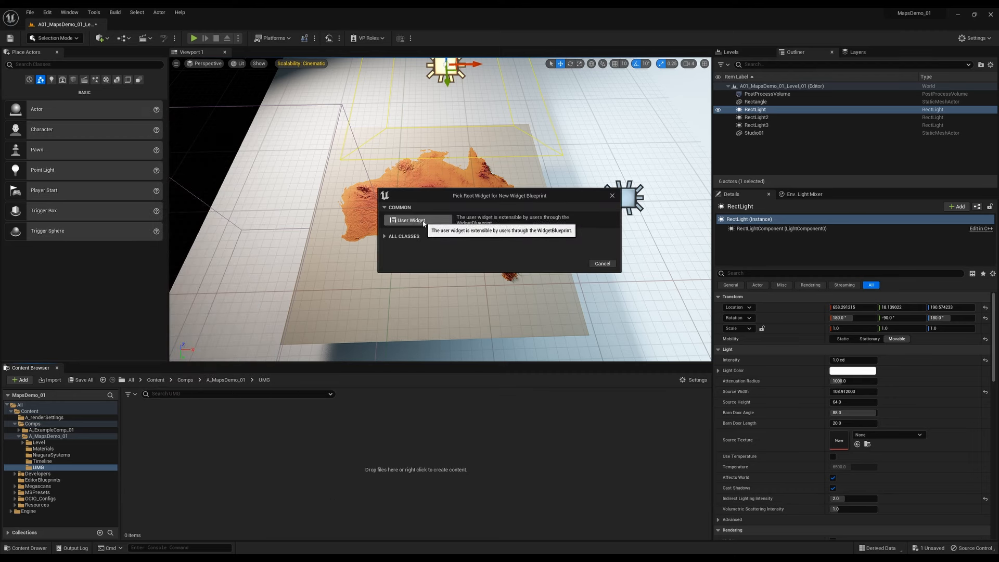
pyautogui.click(416, 220)
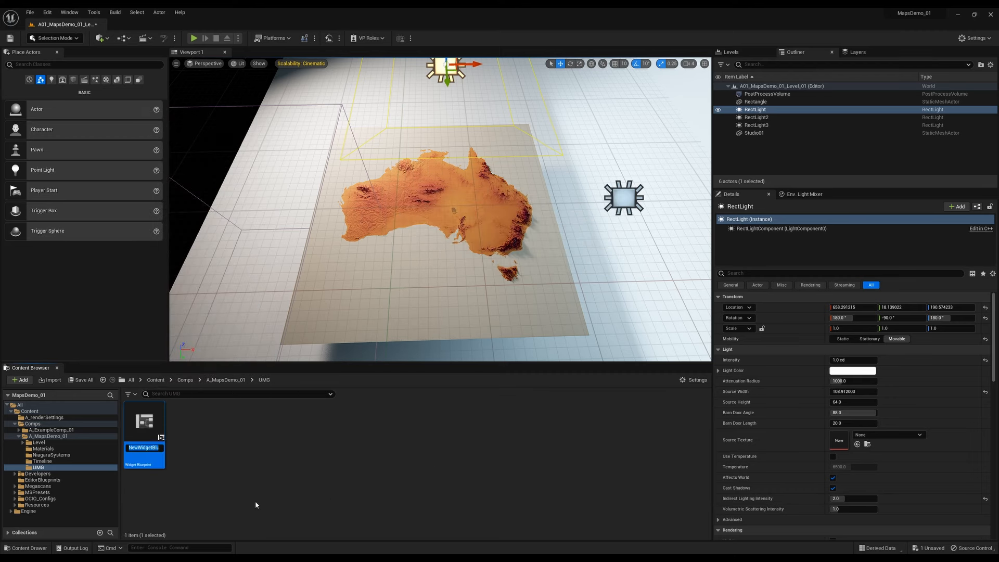
pyautogui.write('W_MapTitle_01')
pyautogui.press('Return')
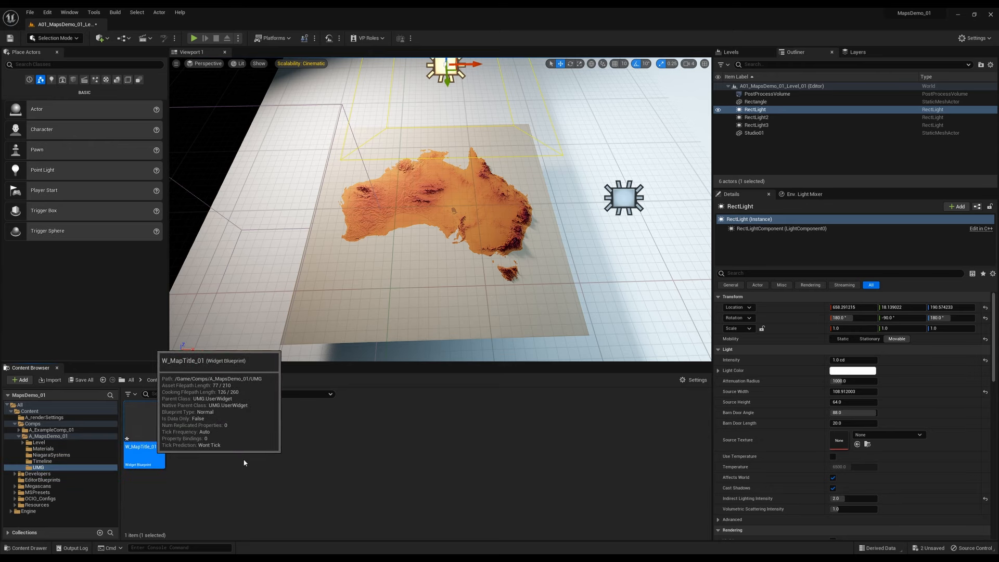
# - Maximise the W_MapTitle_01 editor and add a Canvas Panel to the widget's root
pyautogui.moveTo(624, 351); pyautogui.dragTo(626, 221)
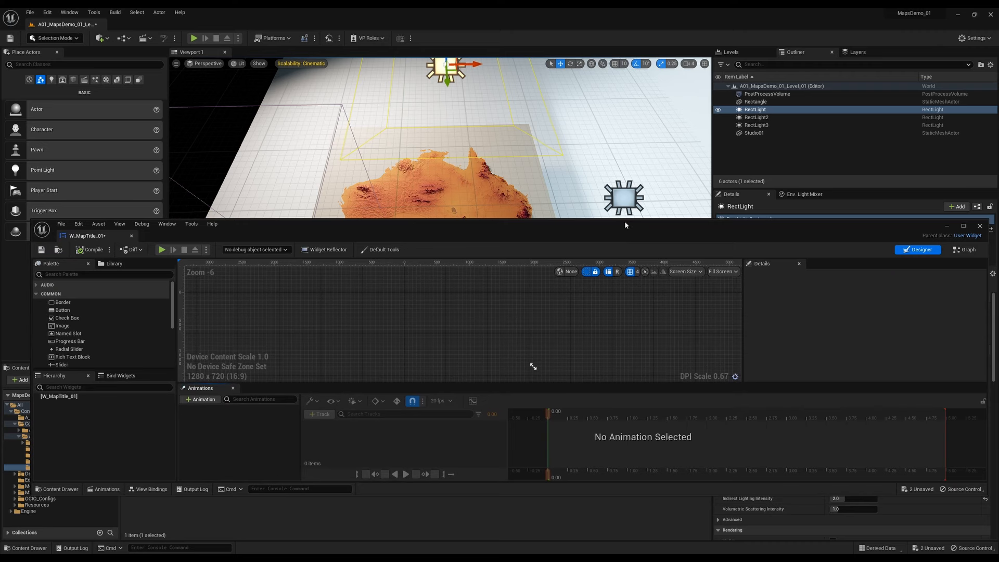
pyautogui.doubleClick(625, 223)
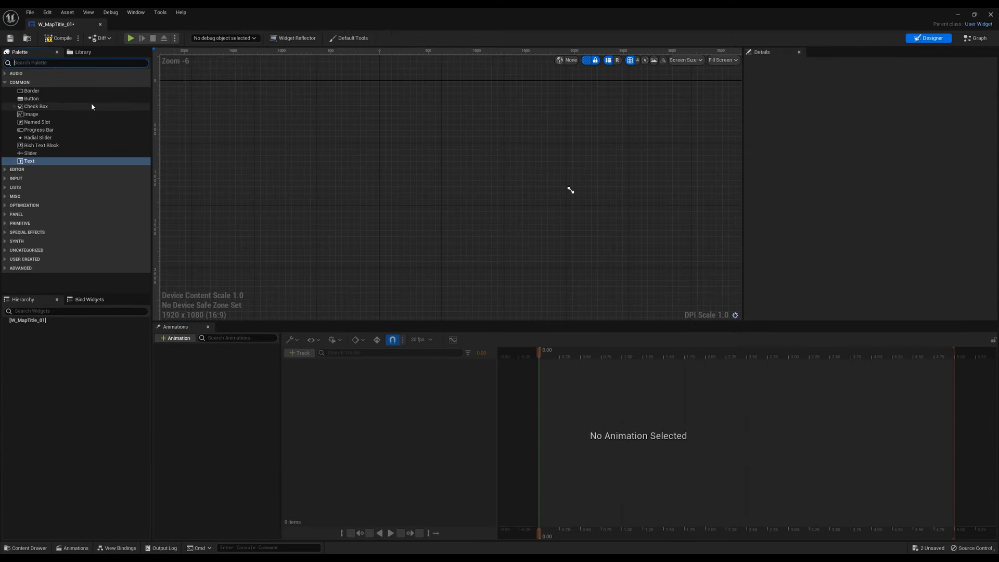
pyautogui.write('vac')
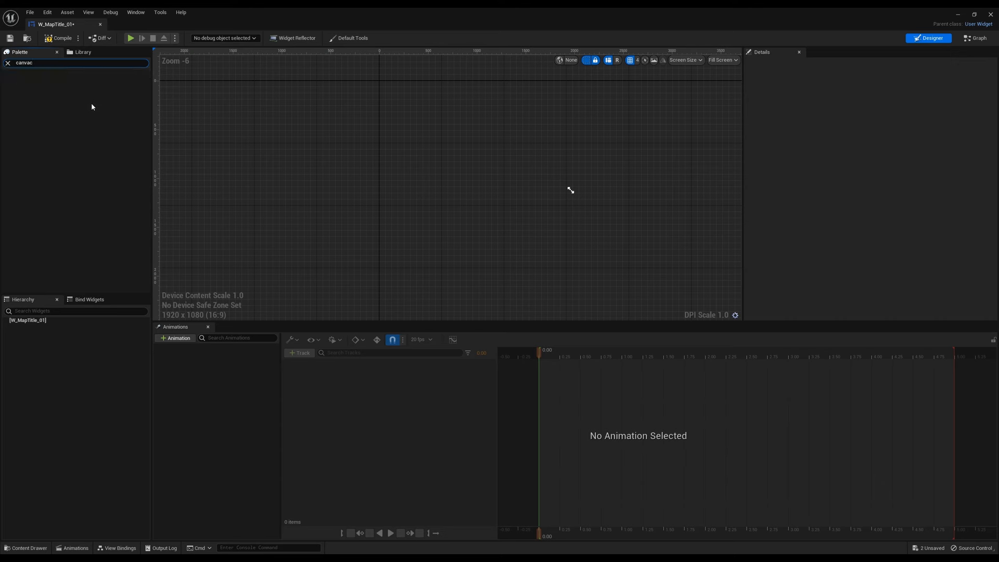
pyautogui.press('BackSpace')
pyautogui.write('s')
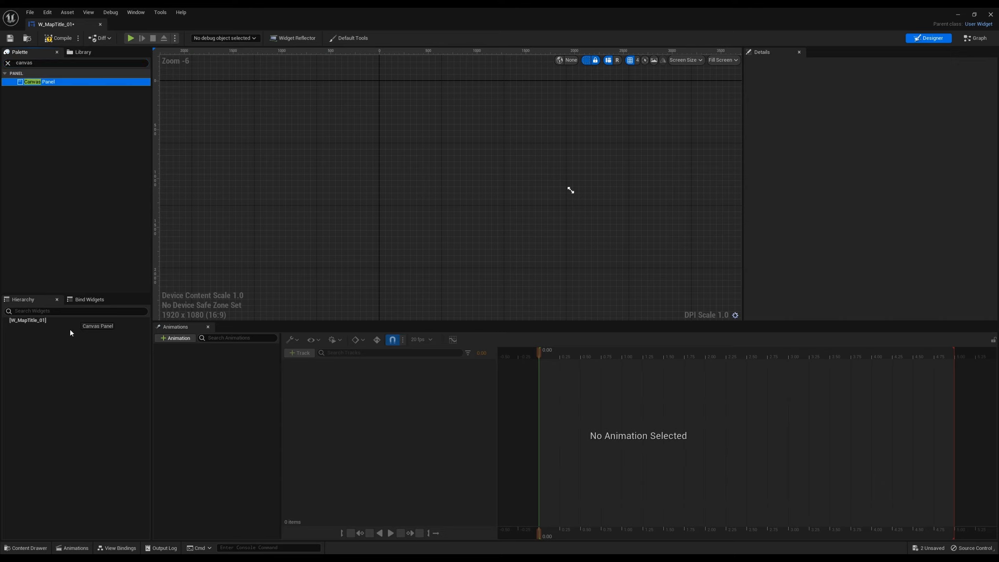
pyautogui.moveTo(33, 323); pyautogui.dragTo(34, 324)
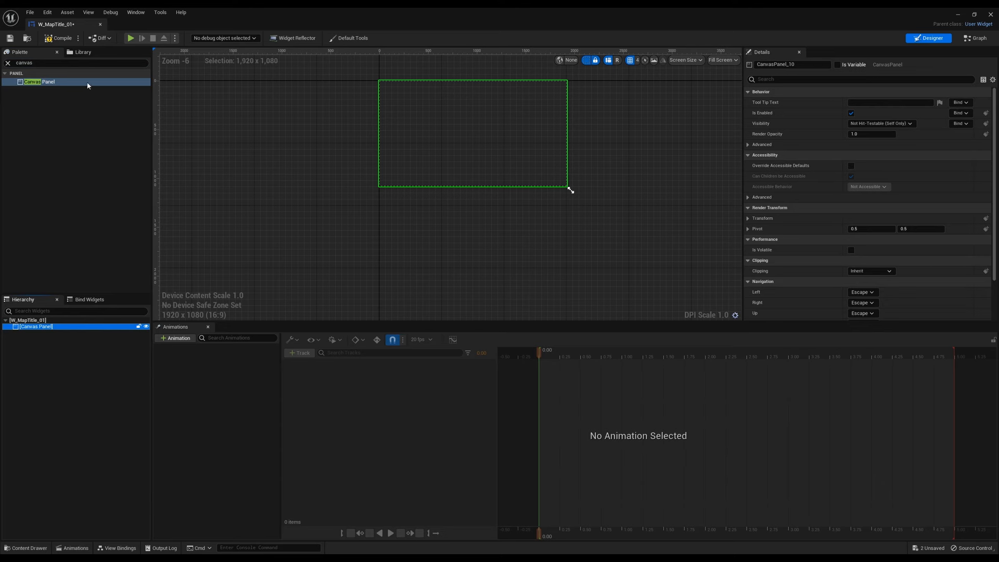
pyautogui.click(9, 63)
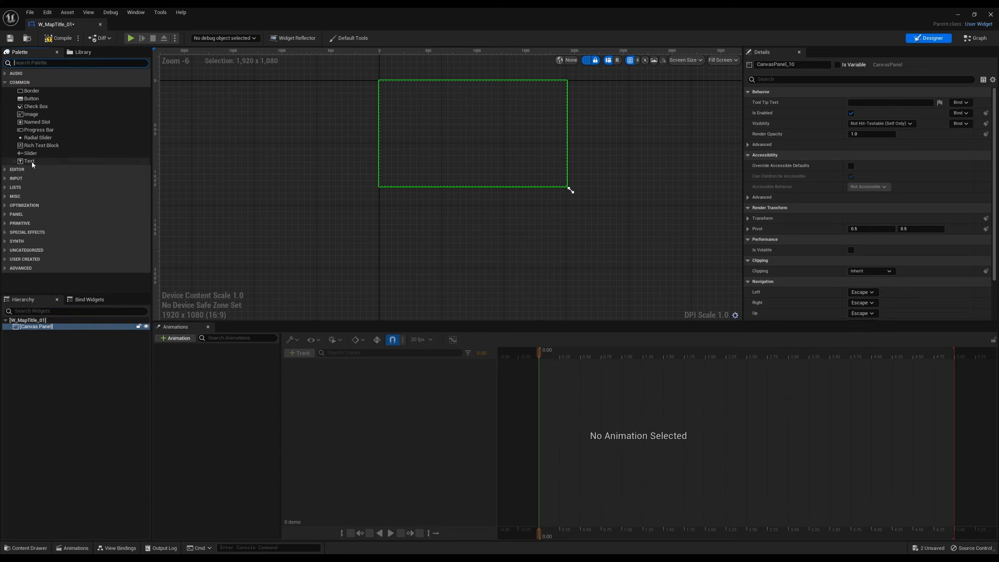
# - Add a Text block to the Canvas Panel and anchor it to the centre with matching alignment
pyautogui.moveTo(31, 162); pyautogui.dragTo(40, 326)
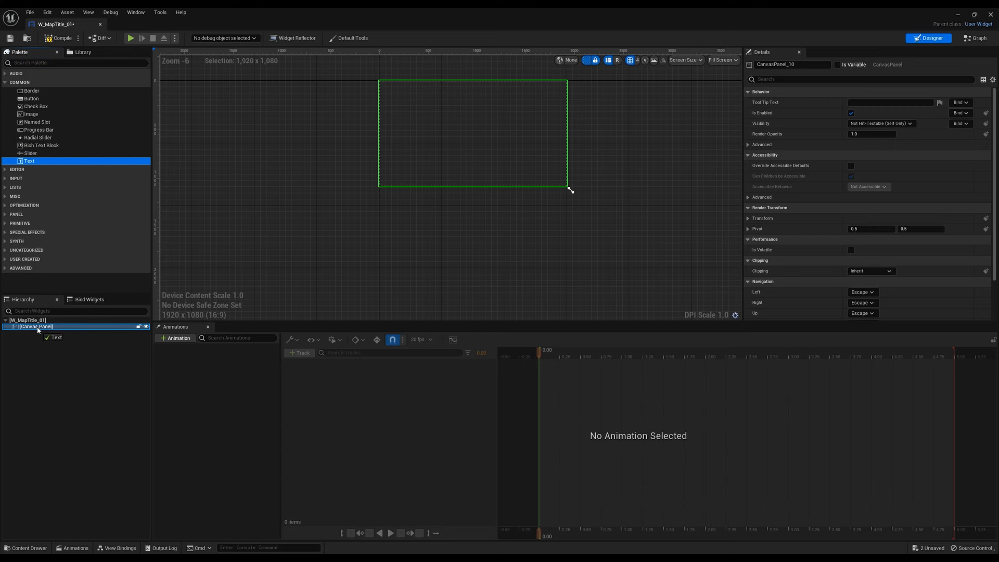
pyautogui.click(48, 333)
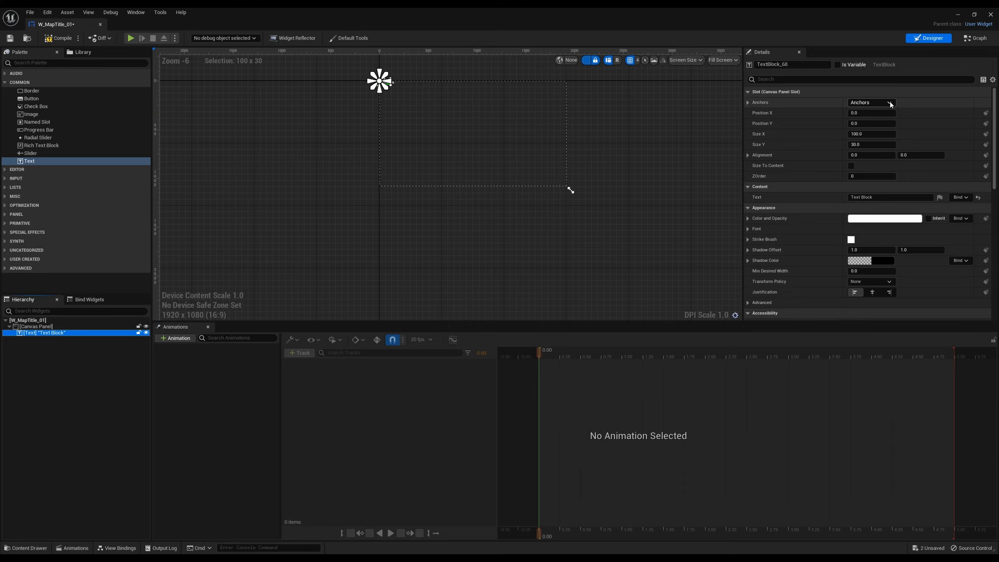
pyautogui.click(890, 104)
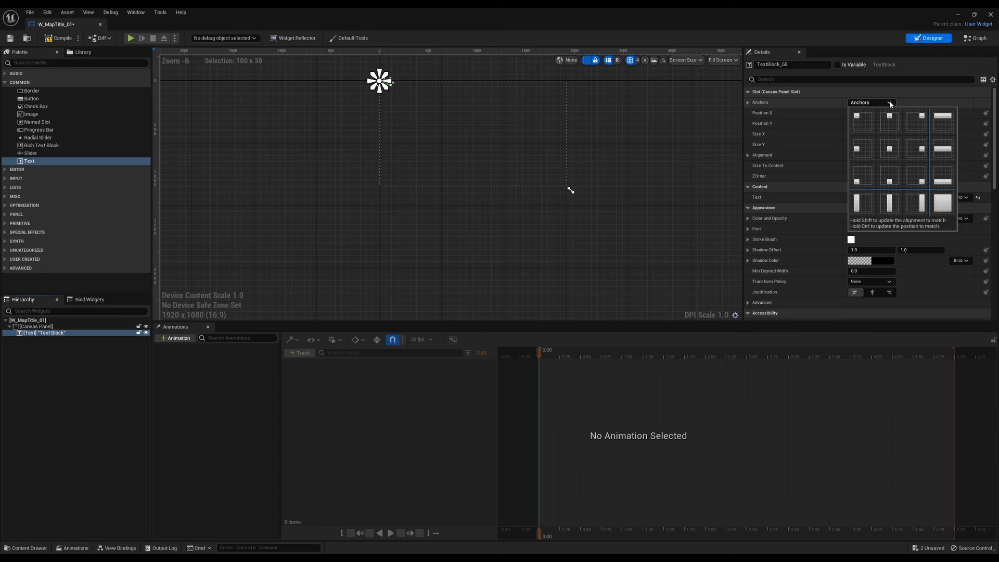
pyautogui.keyDown('shift'); pyautogui.click(890, 150); pyautogui.keyUp('shift')
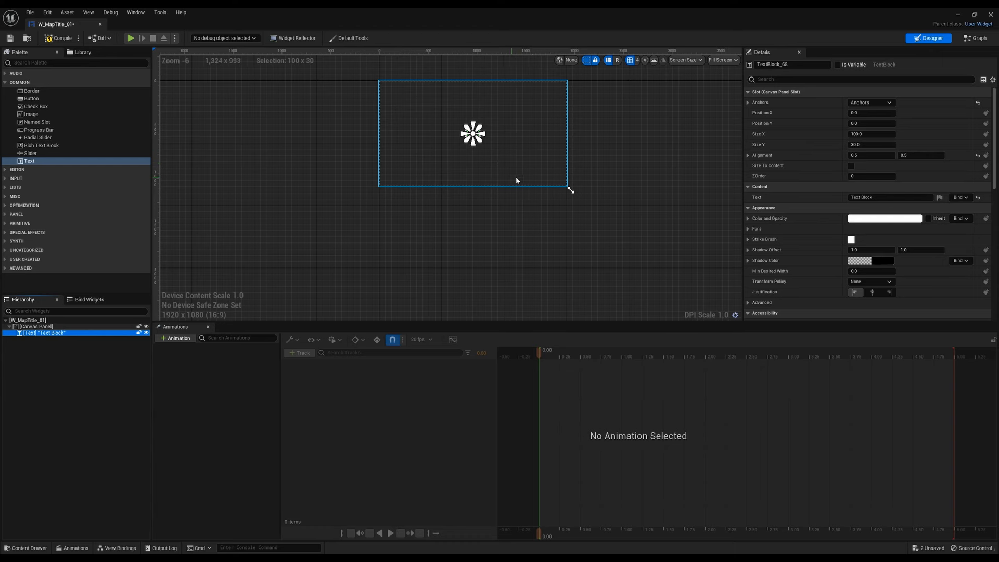
pyautogui.scroll(5, 553, 175)
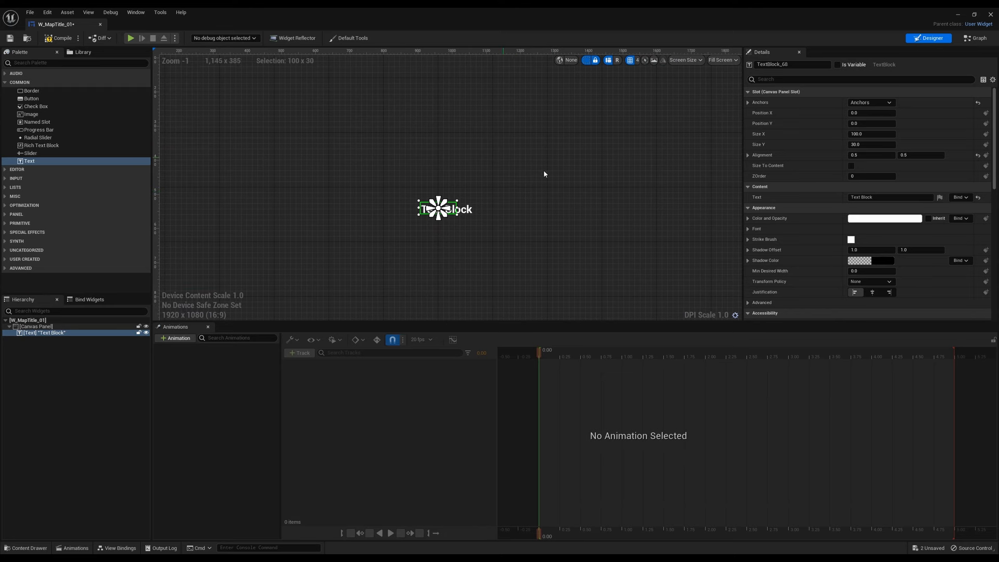
# - Centre-justify the text block and change its text to AUSTRALIA
pyautogui.scroll(-4, 843, 216)
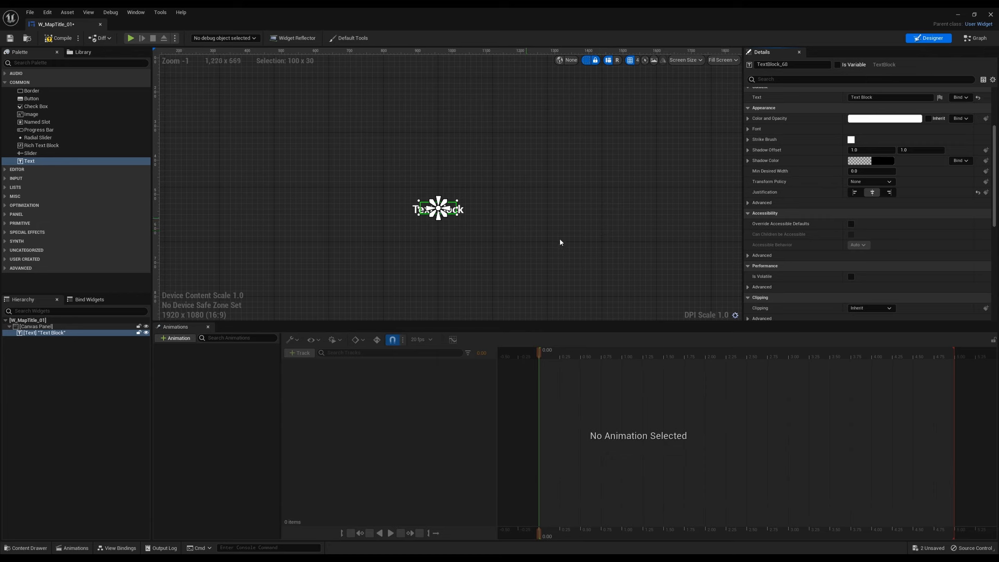
pyautogui.scroll(4, 805, 224)
pyautogui.scroll(-1, 869, 234)
pyautogui.moveTo(886, 172); pyautogui.dragTo(795, 169)
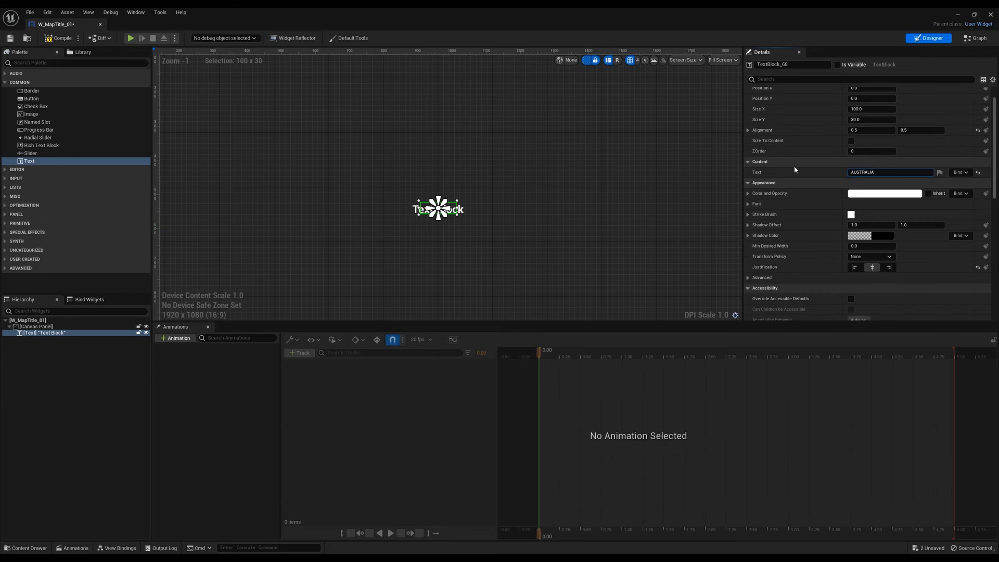
pyautogui.click(802, 182)
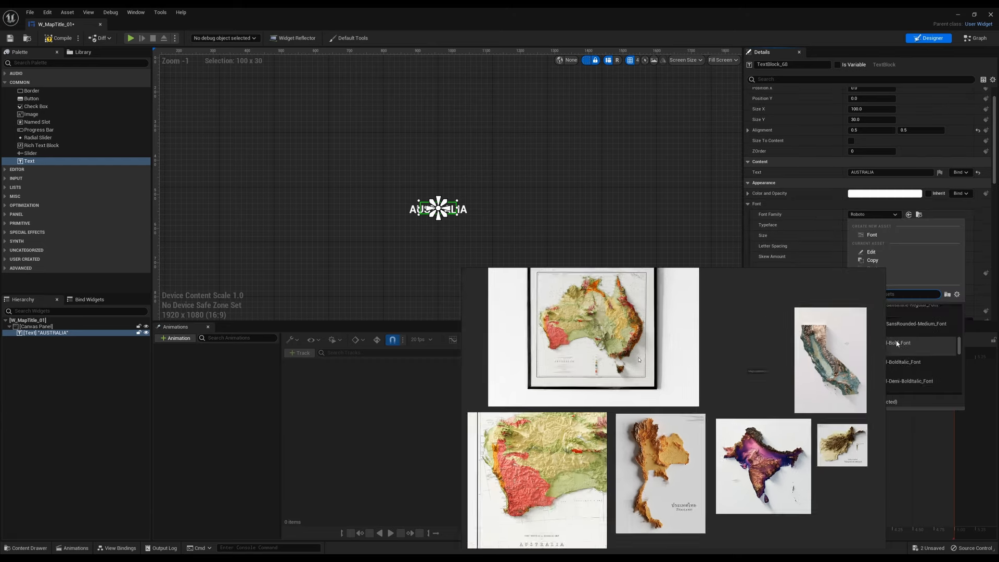
# - Set the AUSTRALIA text's font family to OstrichSansInline-Regular_Font and its size to 192
pyautogui.scroll(-5, 897, 346)
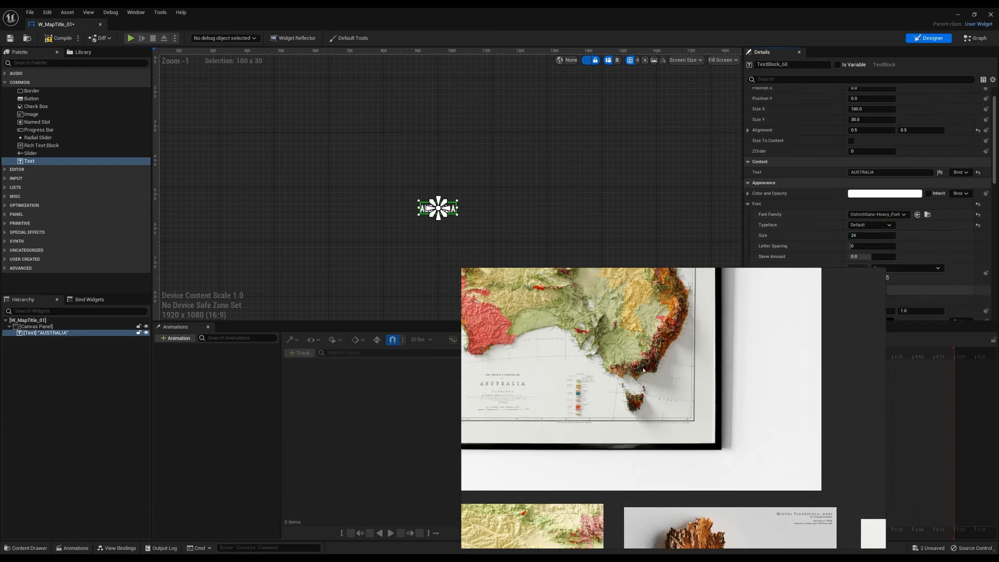
pyautogui.click(902, 373)
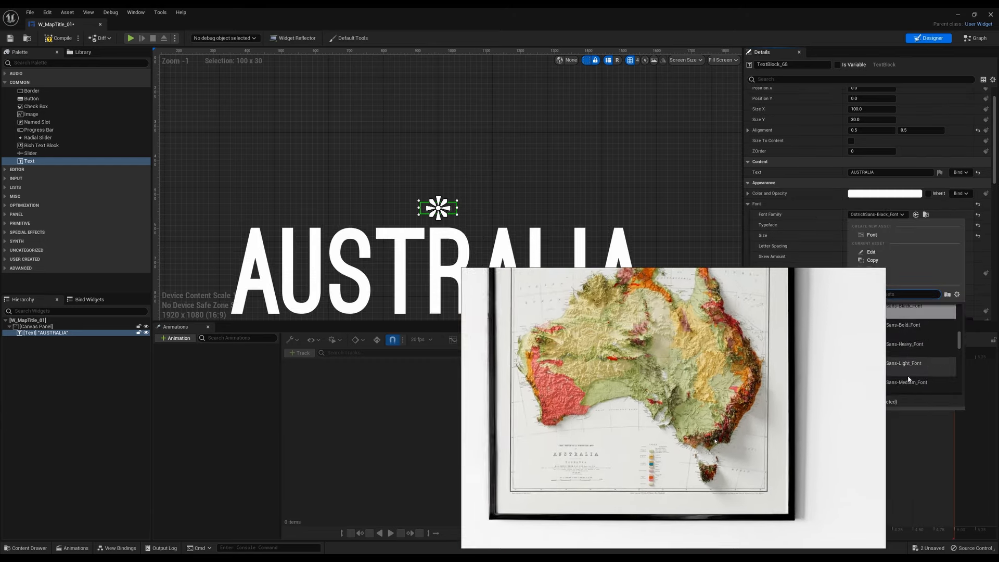
pyautogui.click(892, 353)
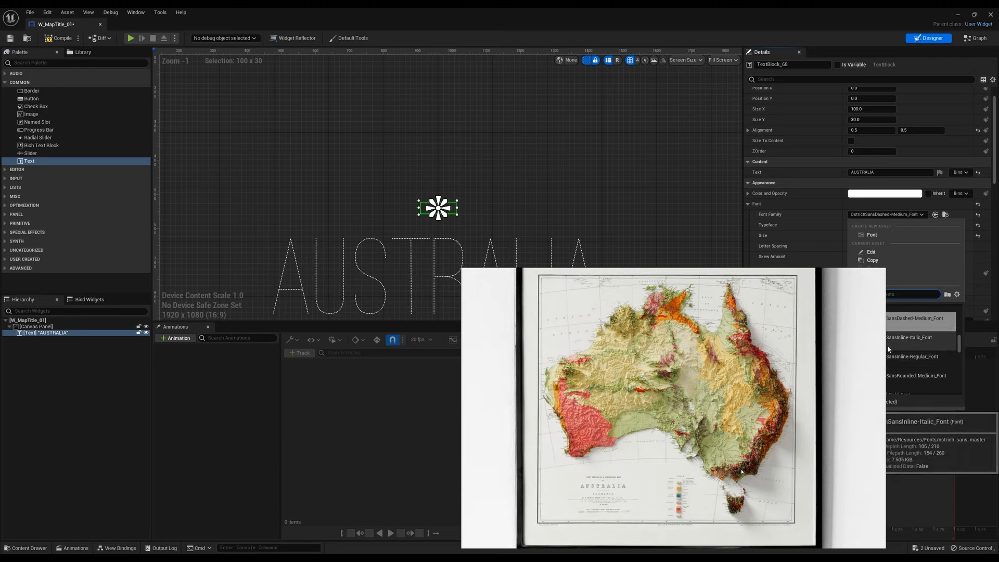
pyautogui.click(889, 355)
pyautogui.click(871, 236)
pyautogui.write('160')
pyautogui.press('Return')
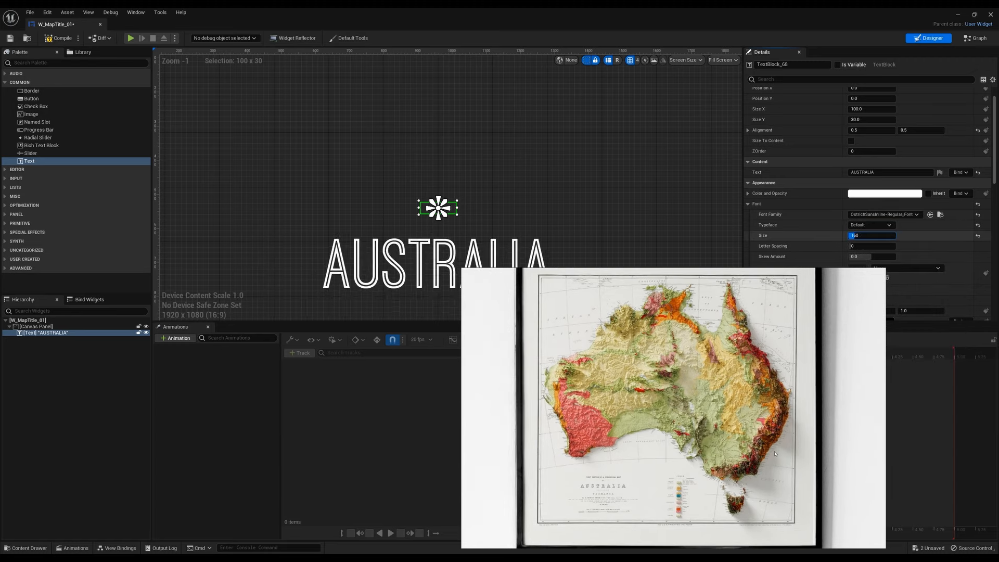
pyautogui.write('192')
pyautogui.press('Return')
# - Move the AUSTRALIA text up to a Position Y of about -212
pyautogui.scroll(2, 871, 208)
pyautogui.moveTo(871, 124); pyautogui.dragTo(759, 123)
pyautogui.scroll(-3, 588, 224)
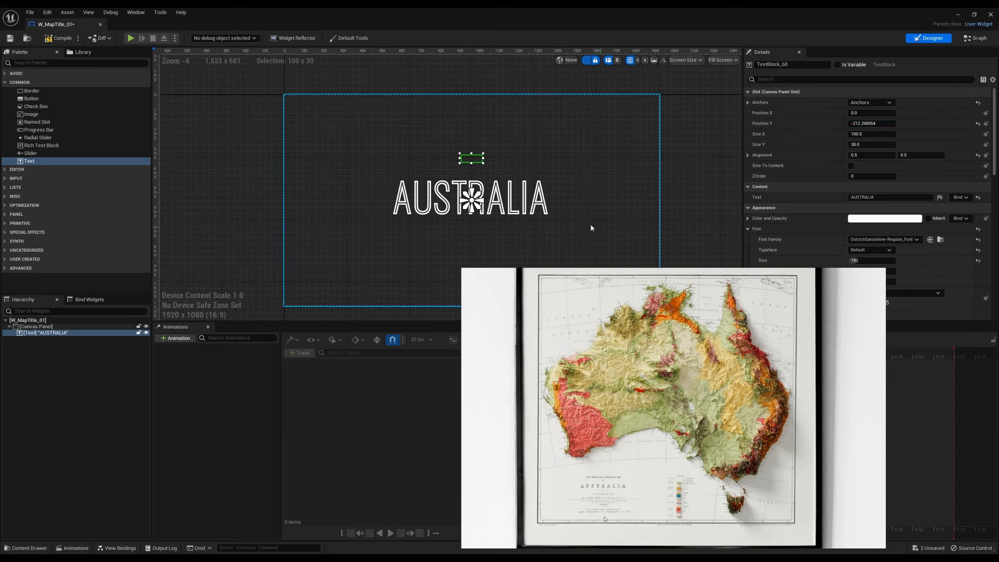
# - Duplicate the AUSTRALIA text block and change the copy's text to INCLUDING
pyautogui.click(31, 333)
pyautogui.hotkey('ctrl', 'd')
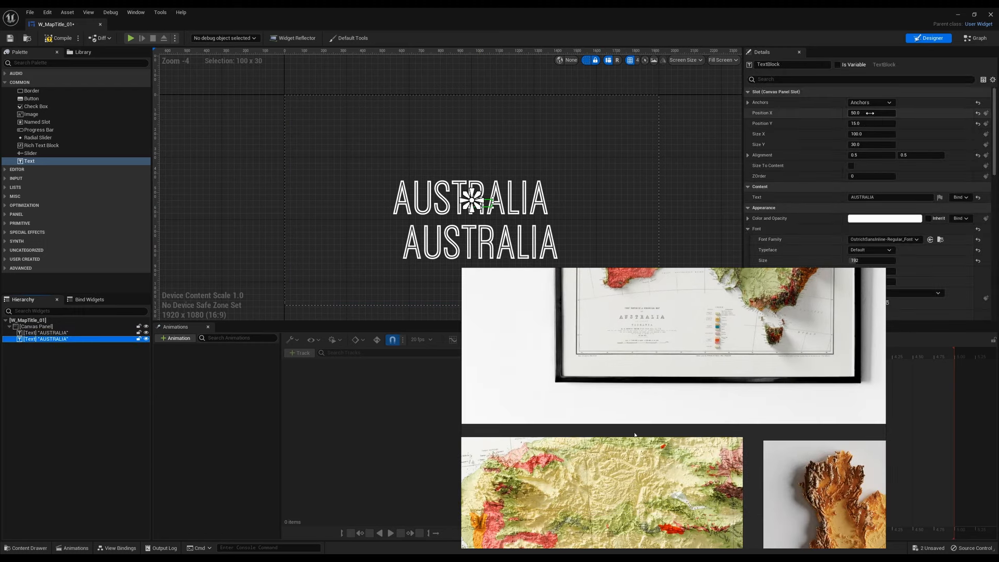
pyautogui.click(875, 197)
pyautogui.write('INCLUDING')
# - Set the INCLUDING text's size to 16 and place it centred below AUSTRALIA, at a Position Y of about 154
pyautogui.click(862, 260)
pyautogui.write('96')
pyautogui.press('Return')
pyautogui.write('16')
pyautogui.press('Return')
pyautogui.moveTo(869, 124); pyautogui.dragTo(890, 123)
# - Duplicate the INCLUDING text block as TASMANIA at size 48, with a Position Y of about 178
pyautogui.hotkey('ctrl', 'd')
pyautogui.click(880, 197)
pyautogui.write('TASMANIA')
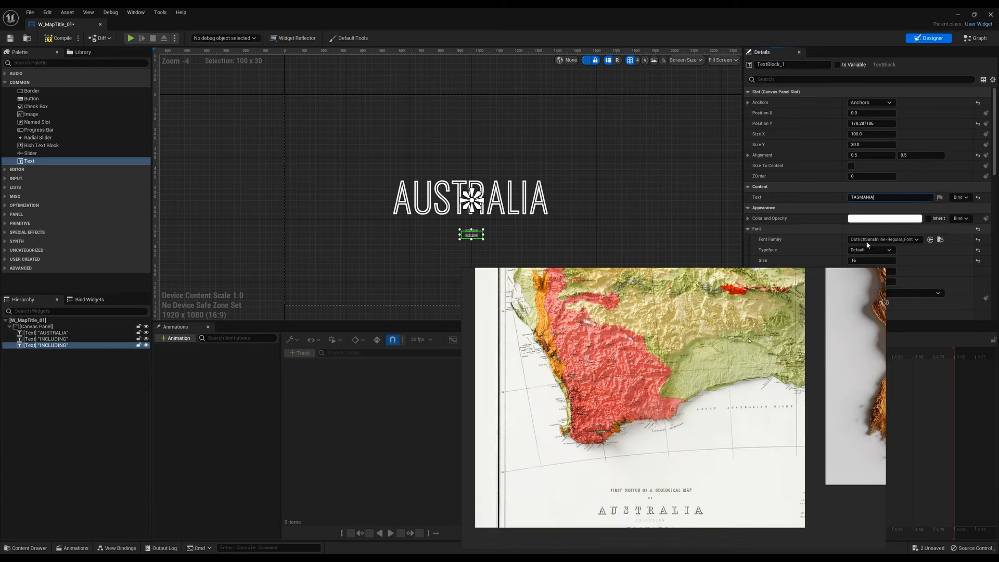
pyautogui.click(861, 260)
pyautogui.write('48')
pyautogui.press('Return')
# - Duplicate the TASMANIA text block and place the copy above AUSTRALIA at Position X 0 and Position Y about -266
pyautogui.hotkey('ctrl', 'd')
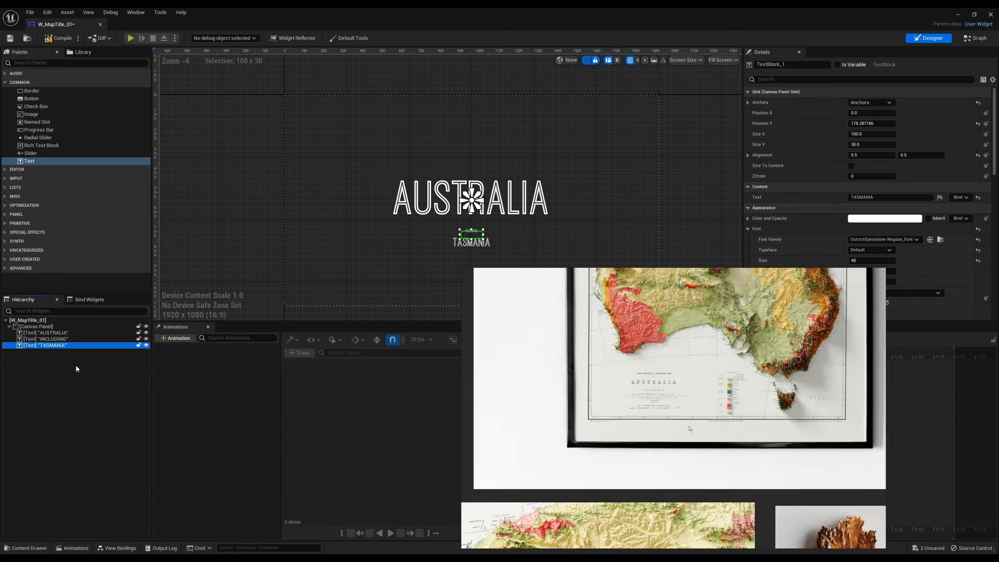
pyautogui.click(881, 113)
pyautogui.write('0')
pyautogui.press('Return')
pyautogui.moveTo(880, 123); pyautogui.dragTo(851, 124)
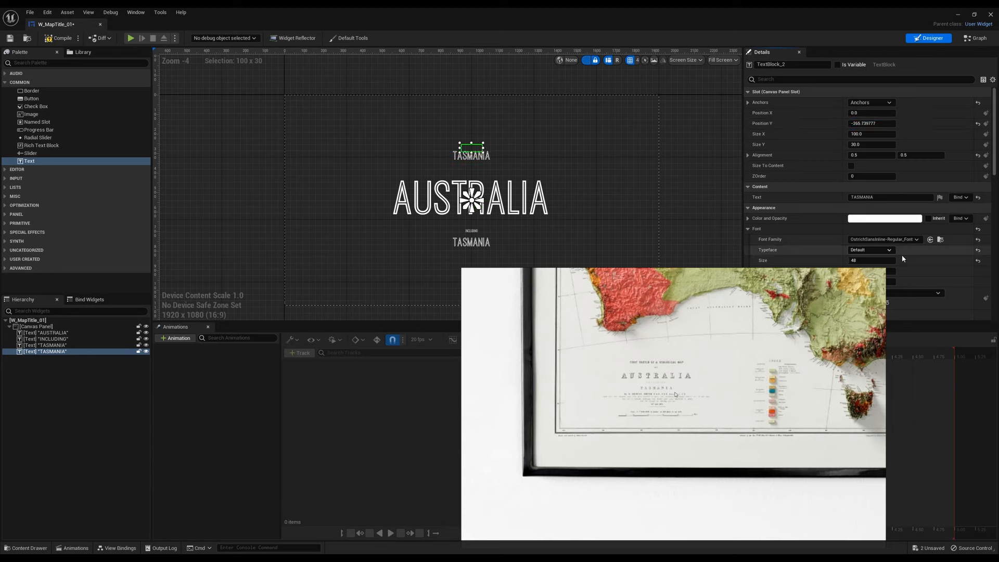
# - Change the upper TASMANIA copy's font family to Oswald-Regular_Font and its size to 24
pyautogui.click(900, 240)
pyautogui.scroll(-5, 896, 380)
pyautogui.scroll(-3, 895, 381)
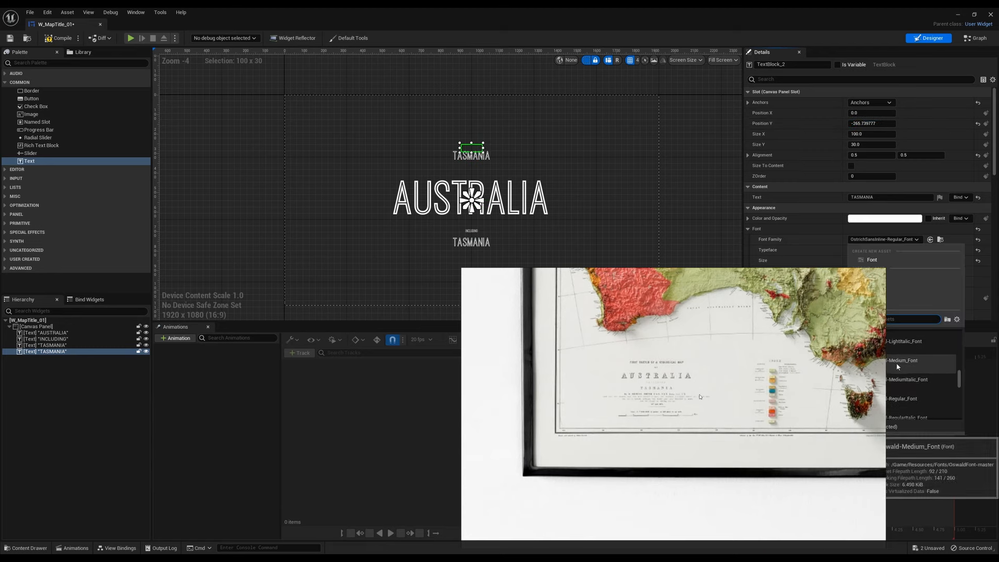
pyautogui.click(906, 398)
pyautogui.click(884, 240)
pyautogui.click(897, 370)
pyautogui.click(872, 260)
pyautogui.write('24')
pyautogui.press('Return')
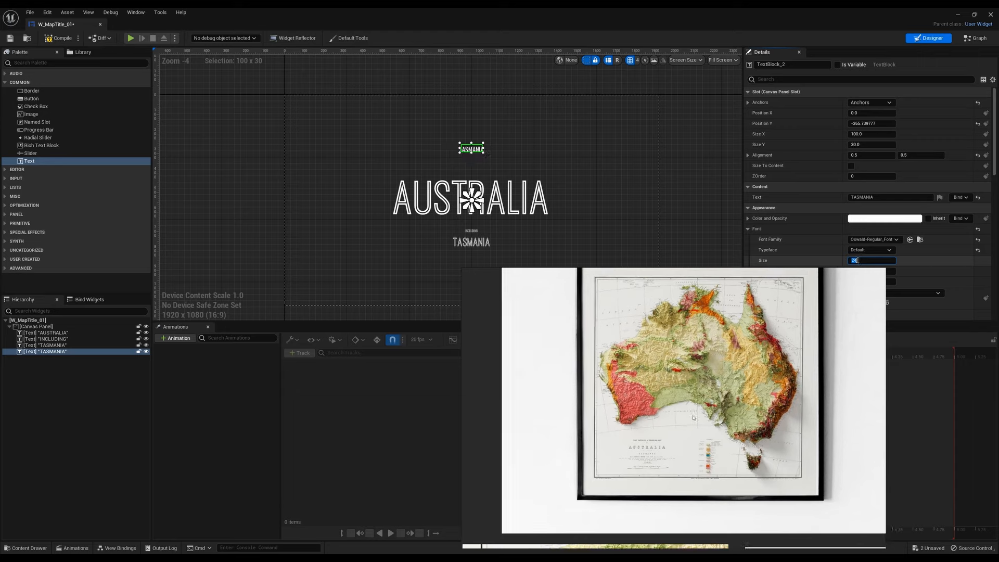
# - Replace the upper copy's text with A TOPOGRAPHIC RELIEF MAP OF and widen its letter spacing
pyautogui.click(878, 198)
pyautogui.write('A TOPOGRAPHIC RELIEF MAP OF')
pyautogui.press('Return')
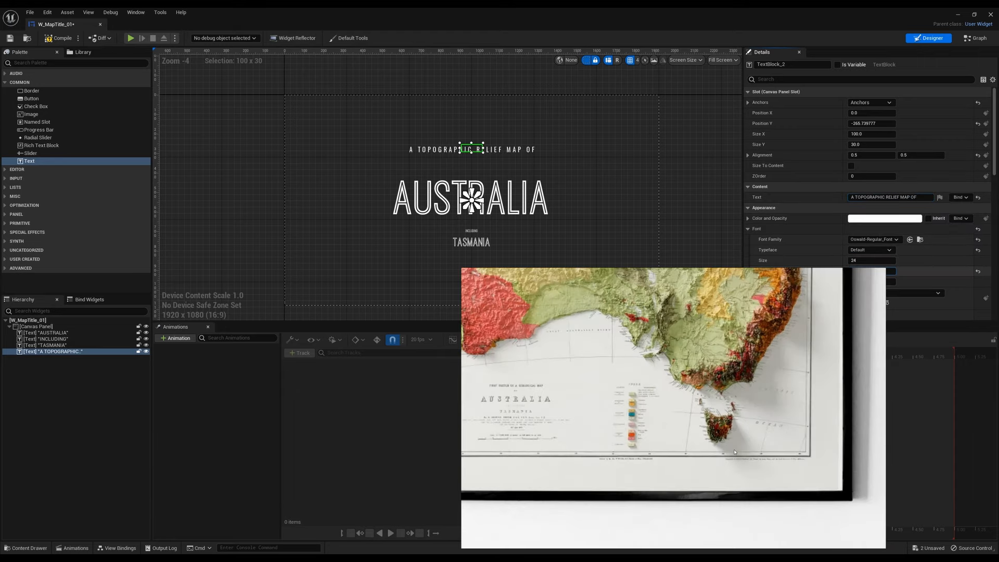
# - Set the topographic line's size to 18 and lower it to a Position Y of about -194
pyautogui.click(871, 261)
pyautogui.write('18')
pyautogui.press('Return')
pyautogui.moveTo(868, 124); pyautogui.dragTo(893, 124)
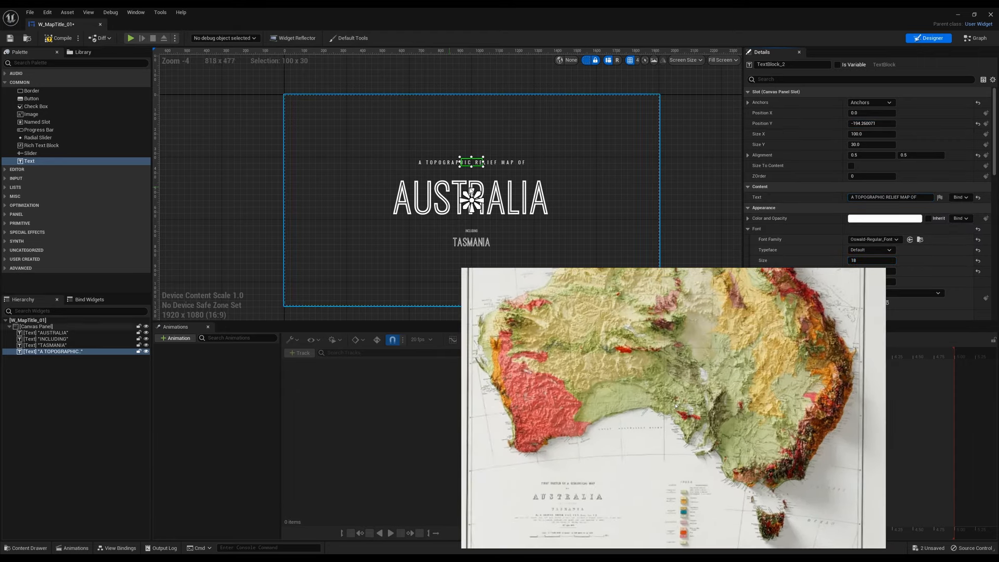
# - Set the letter spacing of the AUSTRALIA and INCLUDING text blocks to 350
pyautogui.click(46, 332)
pyautogui.click(889, 272)
pyautogui.write('350')
pyautogui.press('Return')
pyautogui.click(46, 339)
pyautogui.click(890, 271)
pyautogui.write('350')
pyautogui.press('Return')
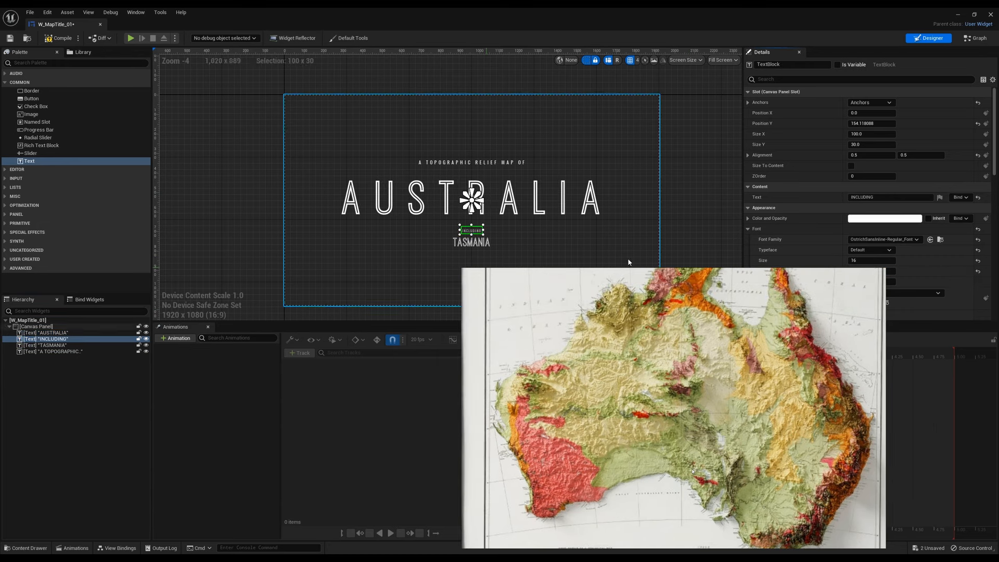
# - Change the INCLUDING text's font family and set its size to 12
pyautogui.click(884, 239)
pyautogui.scroll(-3, 904, 401)
pyautogui.click(897, 358)
pyautogui.click(865, 261)
pyautogui.write('12')
pyautogui.press('Return')
pyautogui.click(891, 272)
# - Set the letter spacing of the TASMANIA text block to 500
pyautogui.click(52, 345)
pyautogui.click(890, 271)
pyautogui.write('500')
pyautogui.press('Return')
# - Recolour all four text blocks dark grey, compile and save the widget, and close its editor
pyautogui.click(54, 352)
pyautogui.keyDown('shift'); pyautogui.click(53, 333); pyautogui.keyUp('shift')
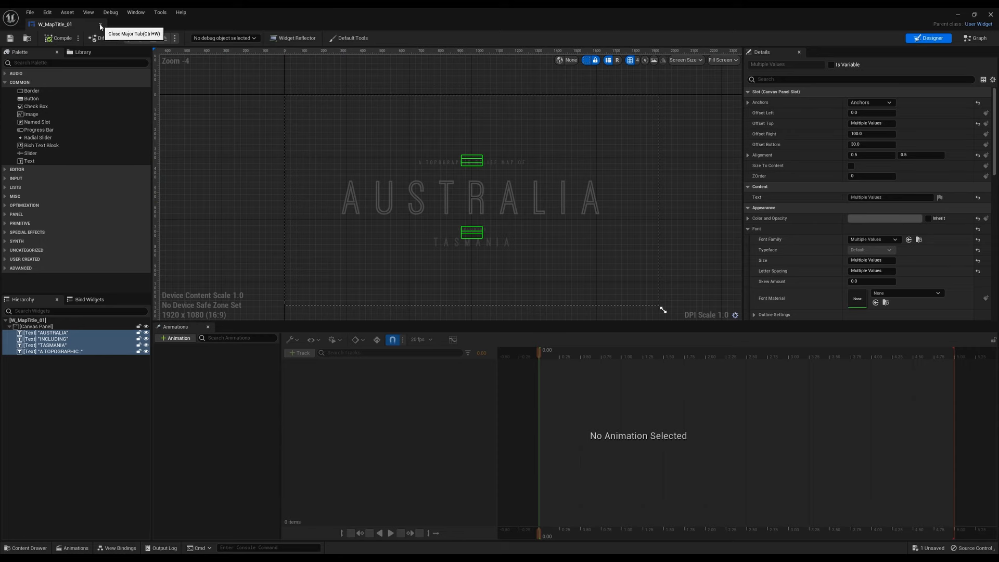
pyautogui.click(101, 26)
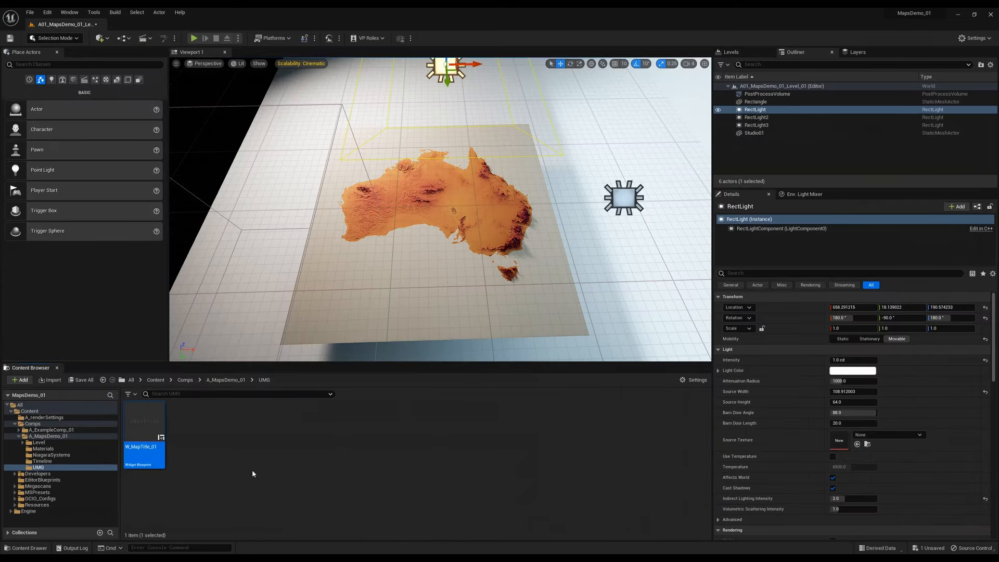
# - Create an Actor Blueprint Class named BP_MapTitle_01_Holder in the UMG folder
pyautogui.click(191, 468)
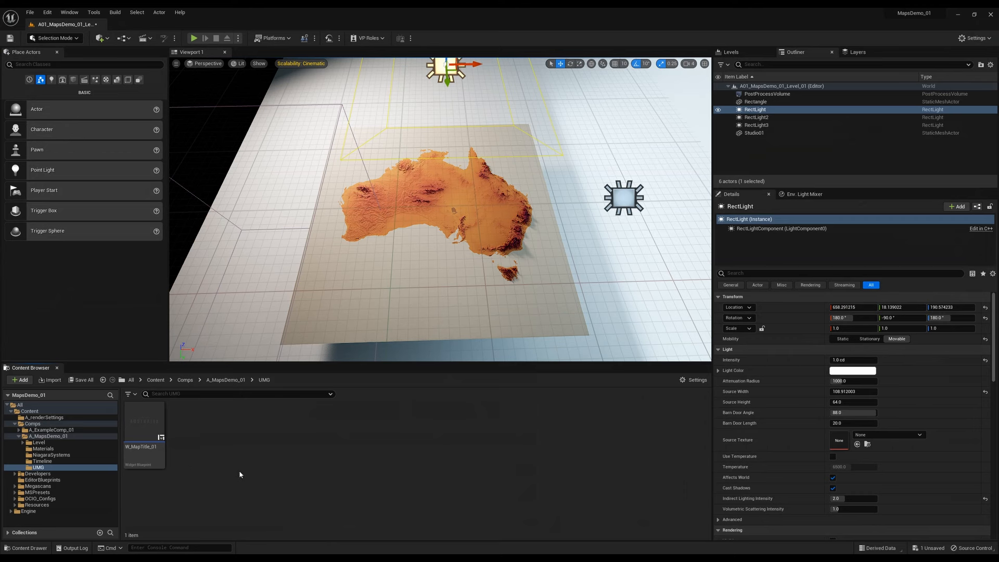
pyautogui.rightClick(204, 436)
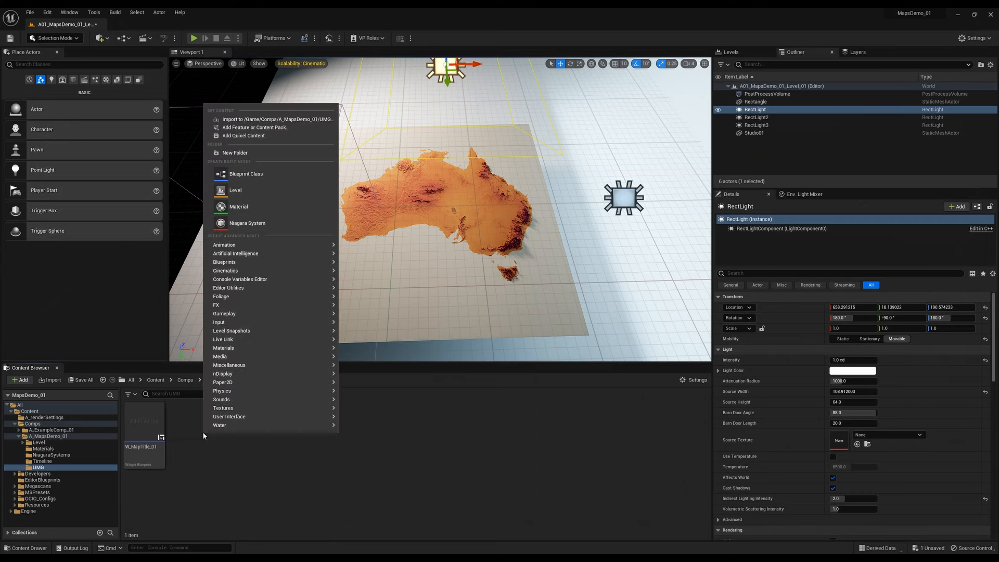
pyautogui.click(247, 175)
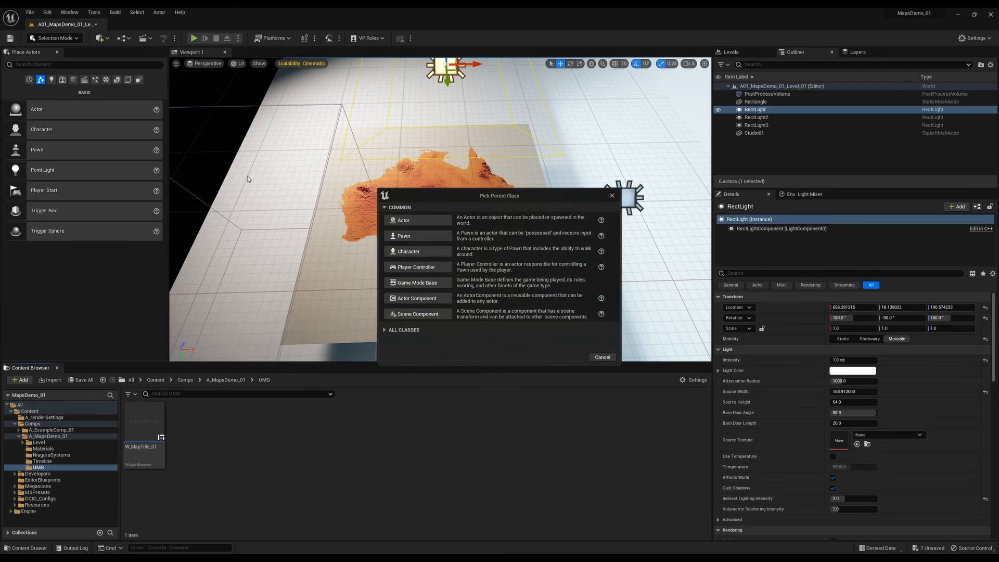
pyautogui.click(423, 220)
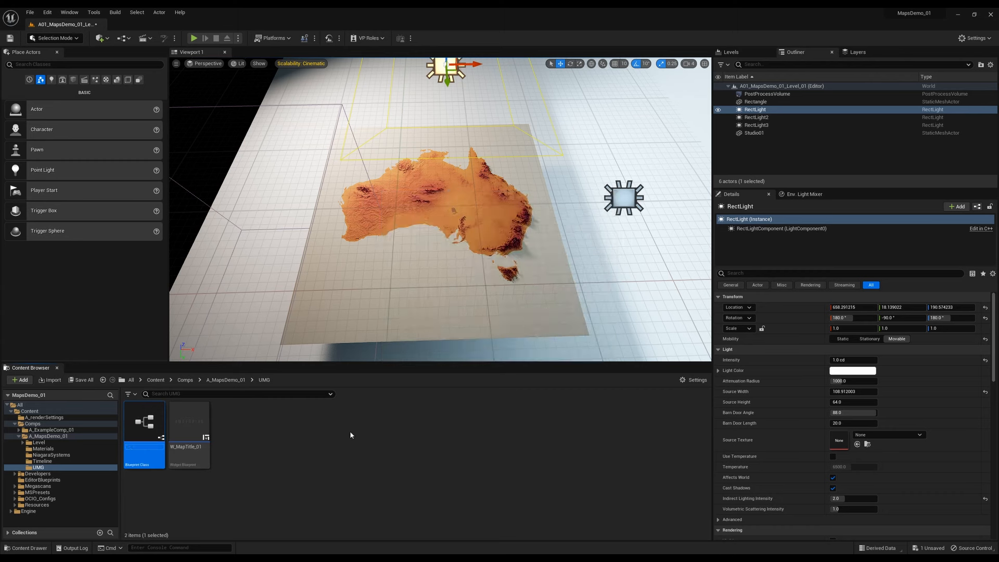
pyautogui.press('BackSpace')
pyautogui.press('Return')
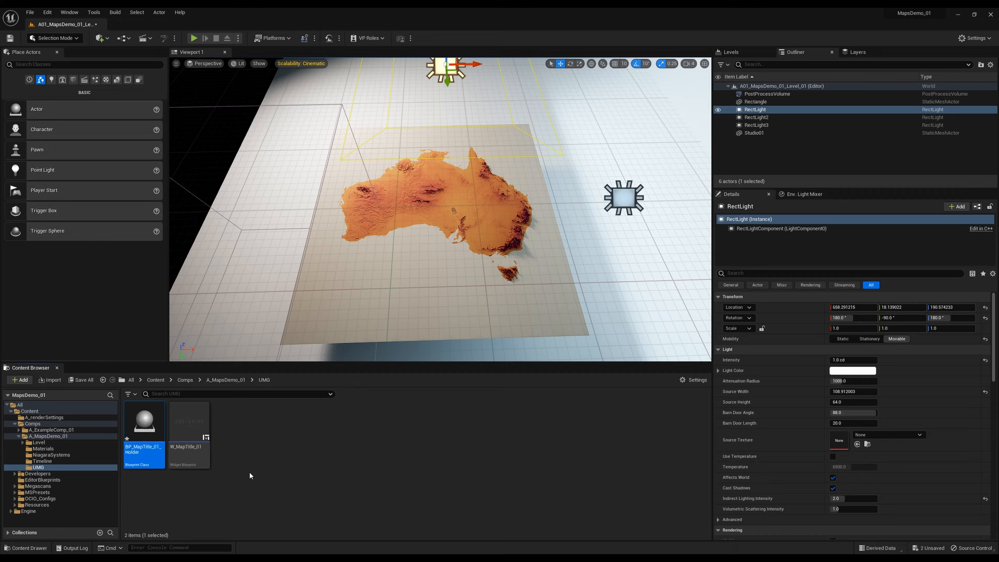
# - Open BP_MapTitle_01_Holder and add a Widget component under its DefaultSceneRoot
pyautogui.doubleClick(153, 458)
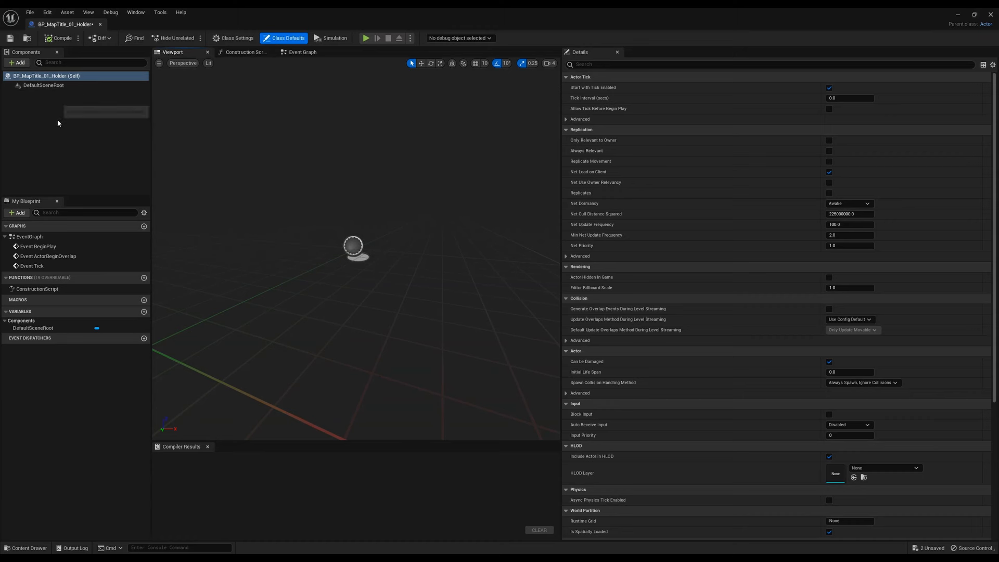
pyautogui.click(18, 63)
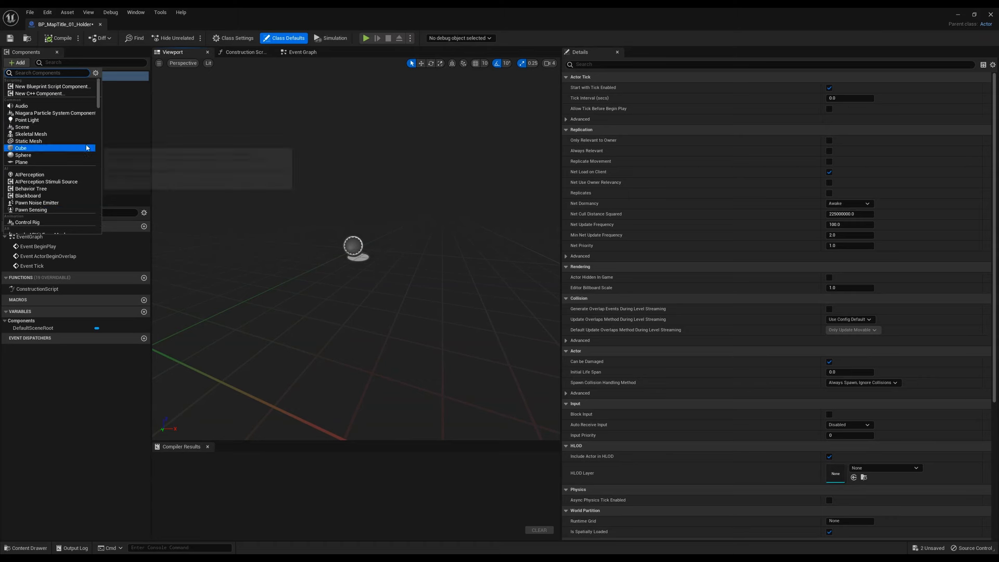
pyautogui.write('widget')
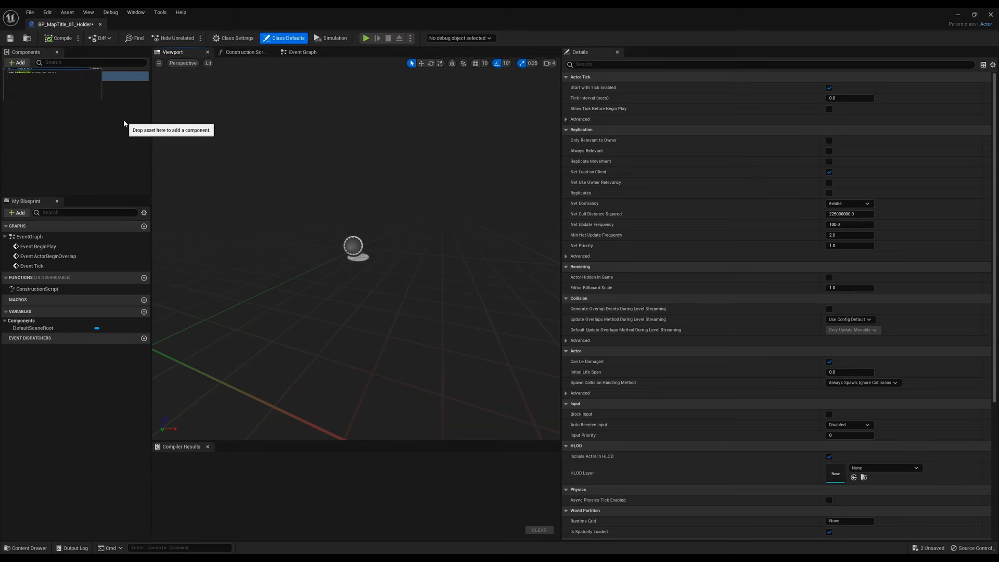
pyautogui.click(37, 88)
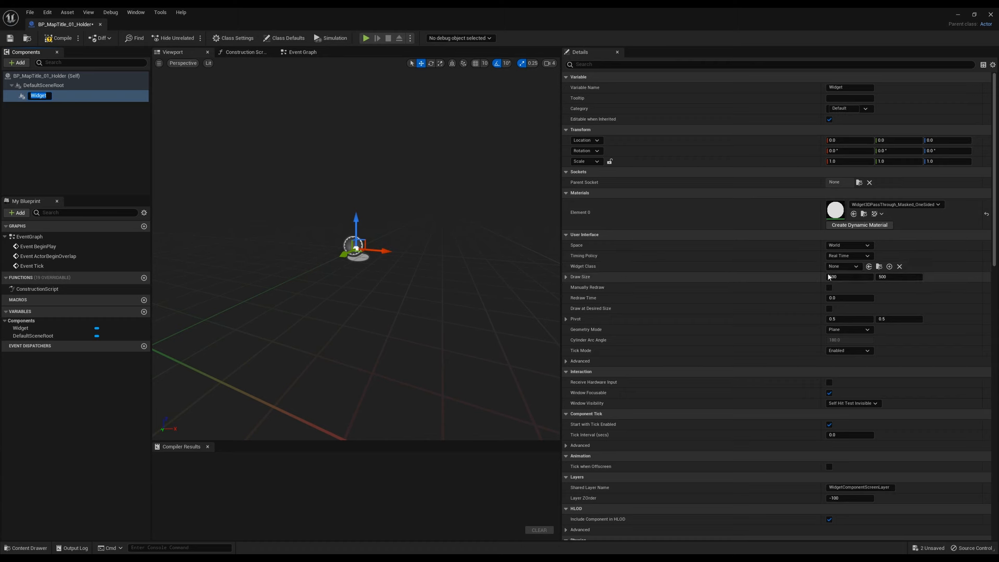
# - Assign W_MapTitle_01 as the Widget Class of the Widget component in BP_MapTitle_01_Holder
pyautogui.click(843, 269)
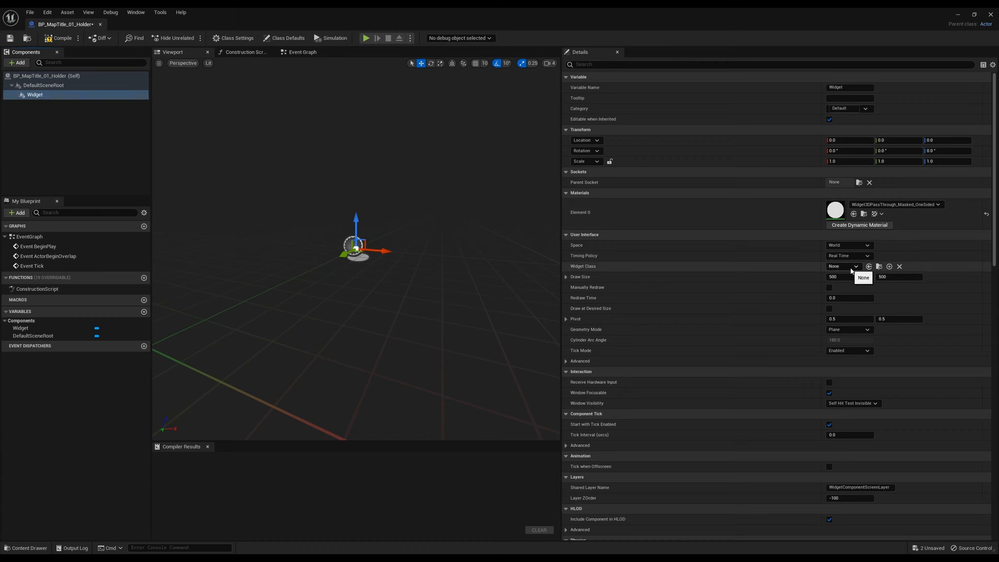
pyautogui.click(857, 269)
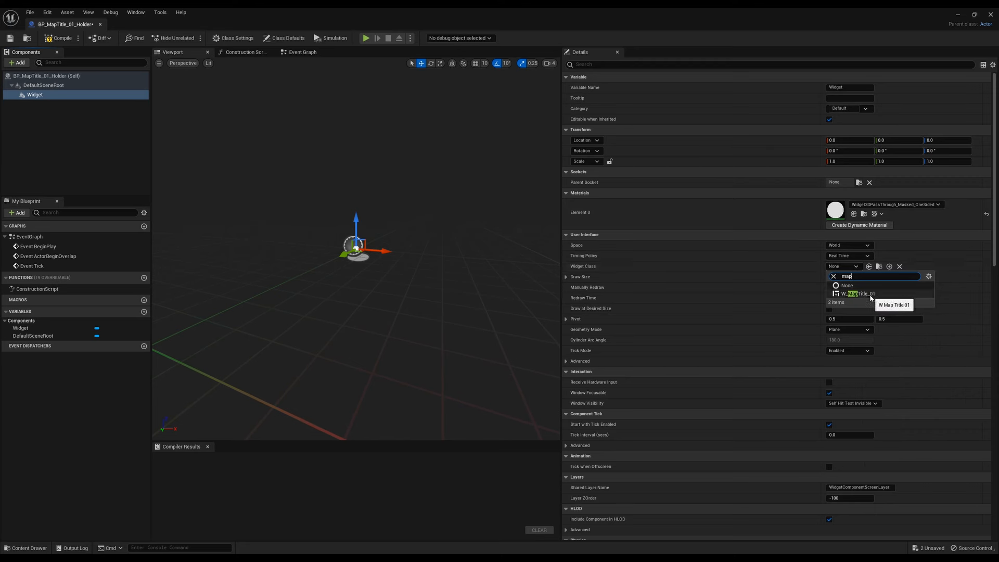
pyautogui.click(858, 294)
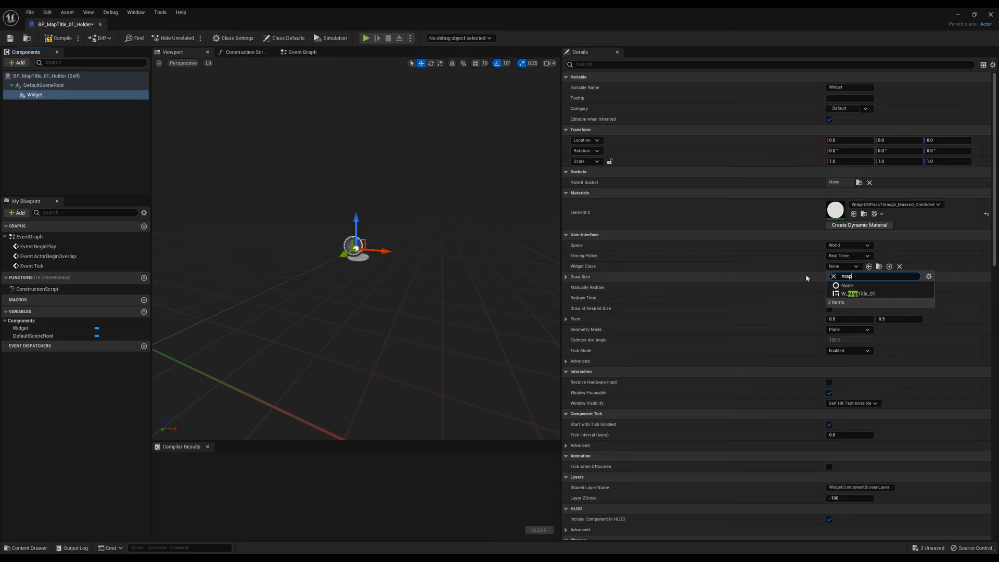
pyautogui.click(974, 14)
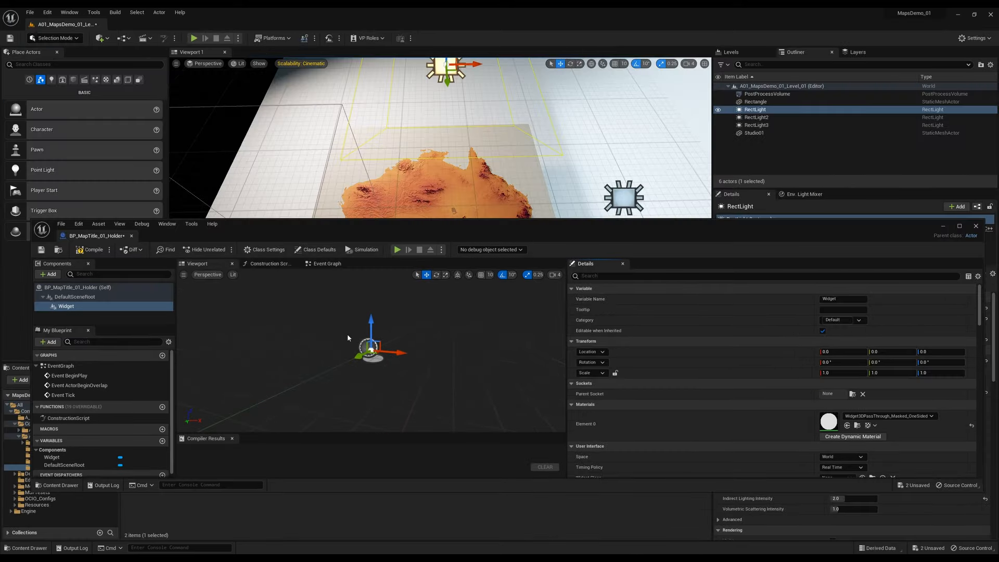
pyautogui.moveTo(382, 222); pyautogui.dragTo(350, 84)
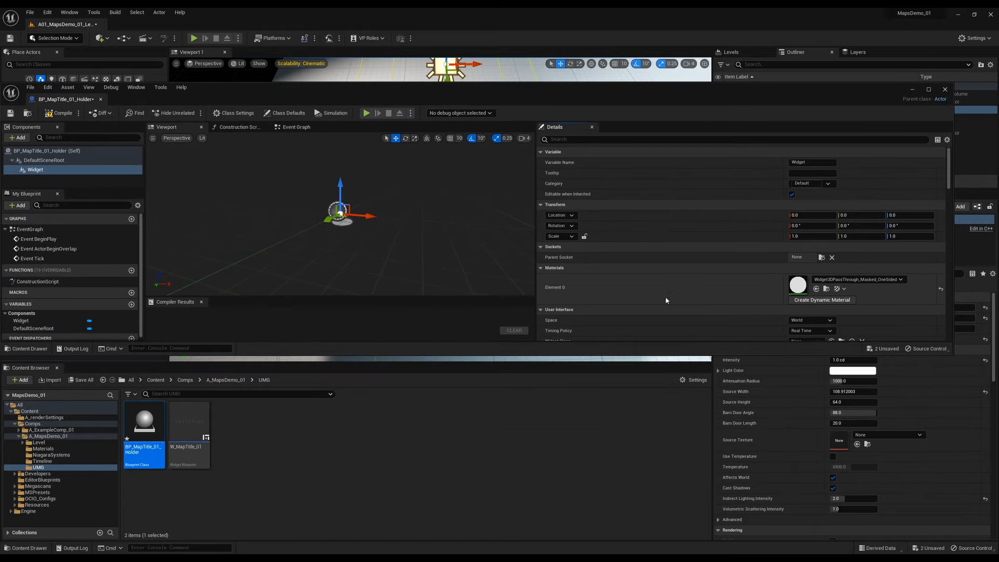
pyautogui.scroll(-2, 677, 300)
pyautogui.scroll(-1, 695, 300)
pyautogui.moveTo(190, 432); pyautogui.dragTo(803, 304)
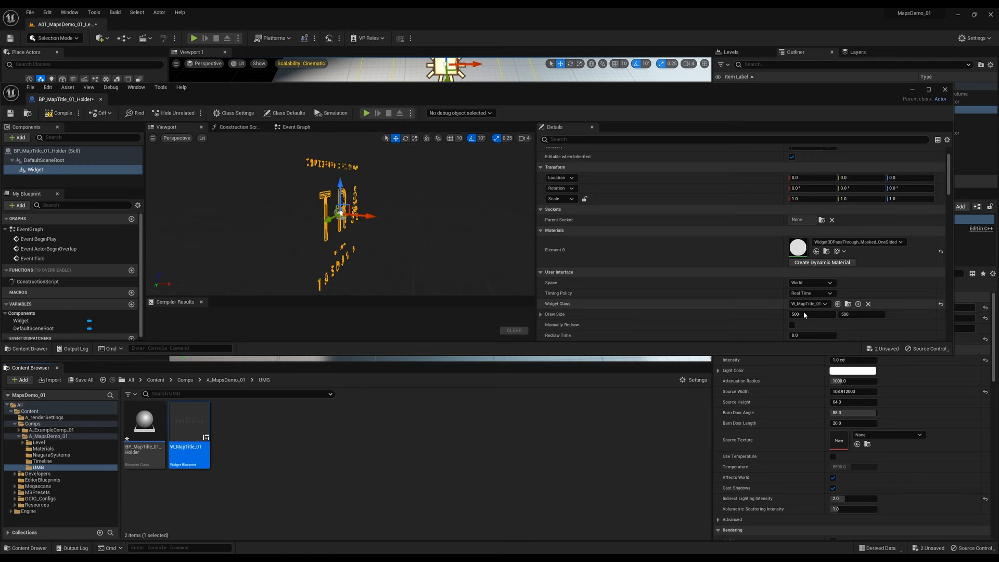
# - Set the Widget component's Draw Size to 1920 by 1080
pyautogui.scroll(-1, 813, 296)
pyautogui.click(813, 291)
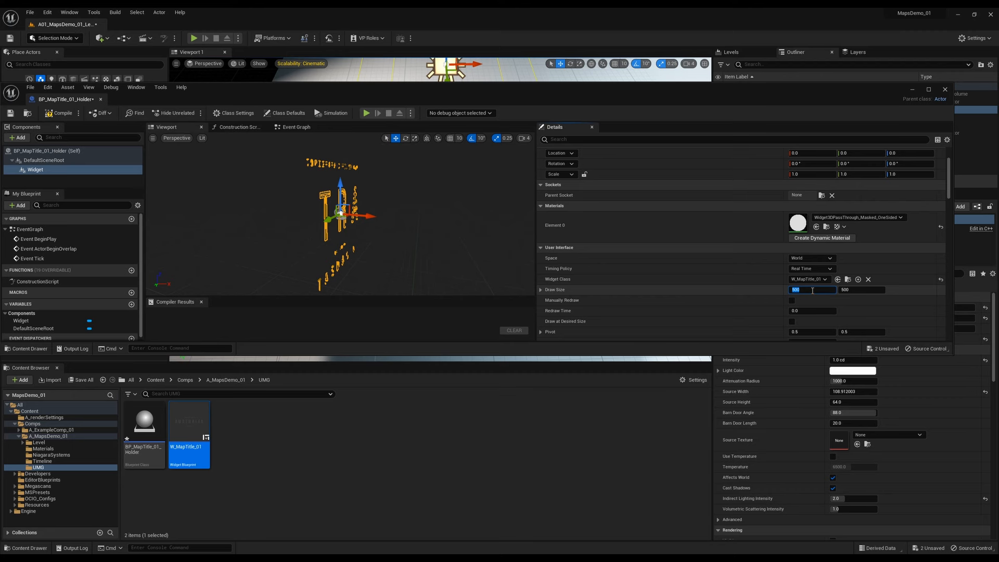
pyautogui.press('Tab')
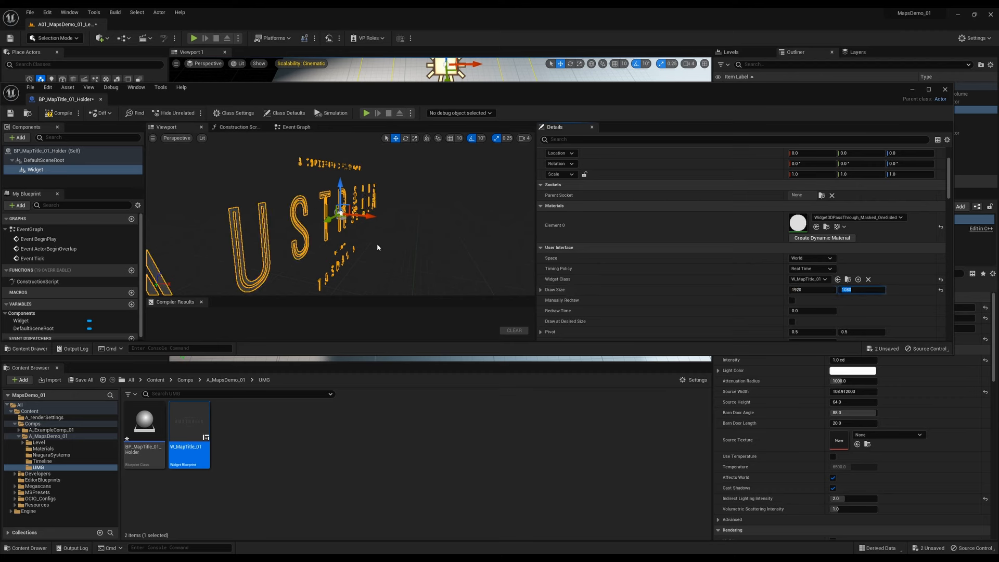
pyautogui.press('Return')
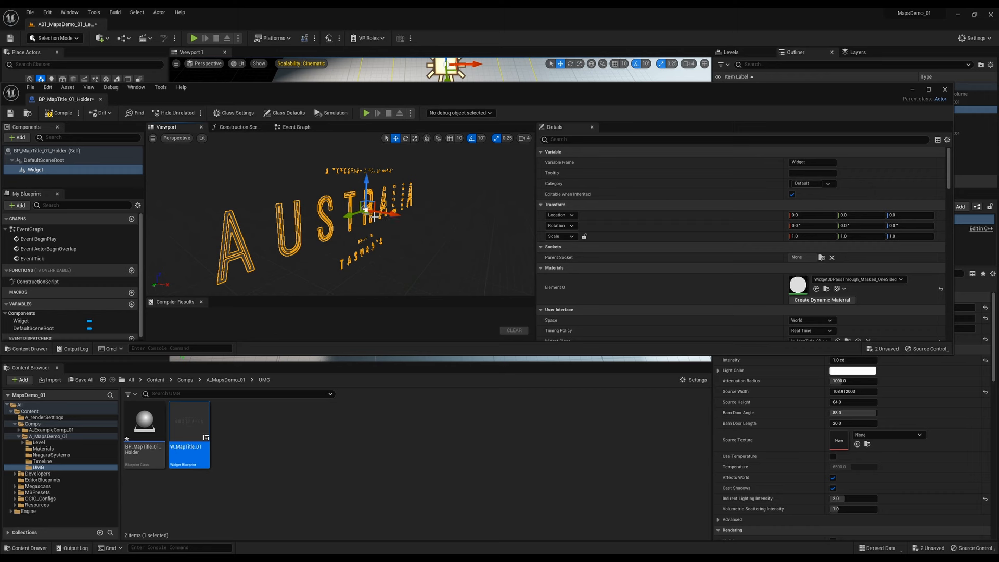
# - Rotate the Widget component to 90° on Z and scale it uniformly to 0.1
pyautogui.click(902, 225)
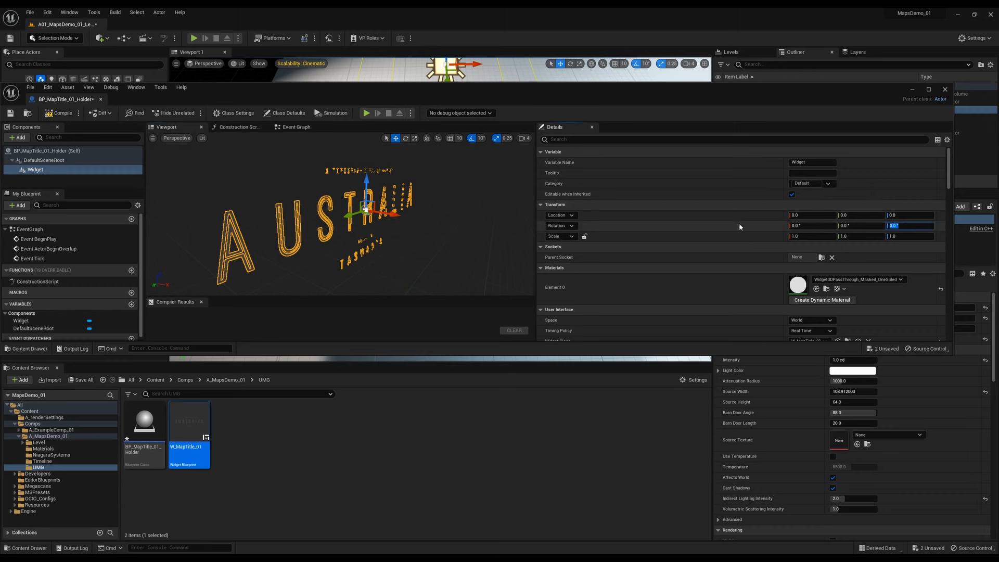
pyautogui.write('90')
pyautogui.press('Return')
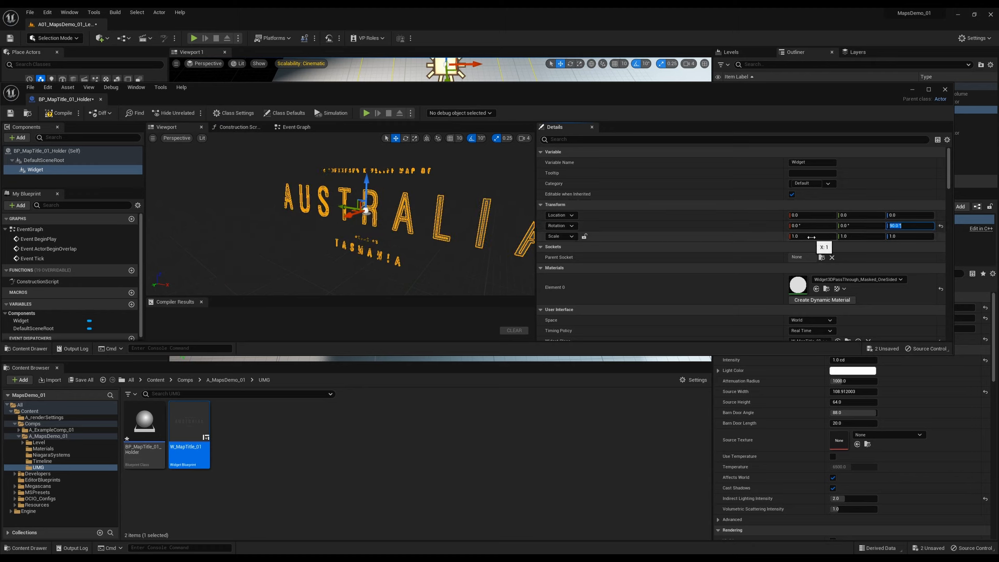
pyautogui.click(585, 236)
pyautogui.write('0.1')
pyautogui.press('Return')
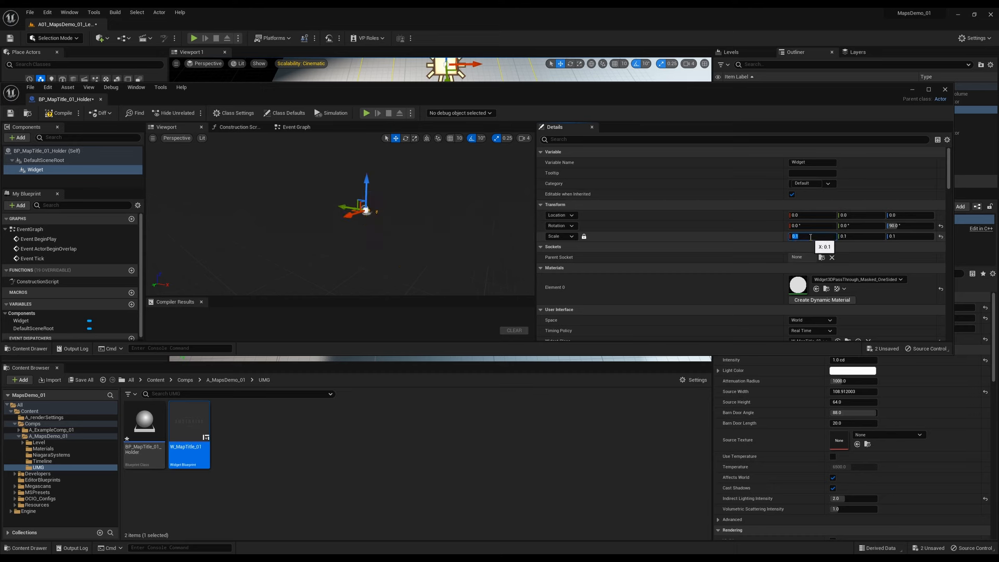
# - Compile and save BP_MapTitle_01_Holder and return to the level editor
pyautogui.scroll(3, 374, 210)
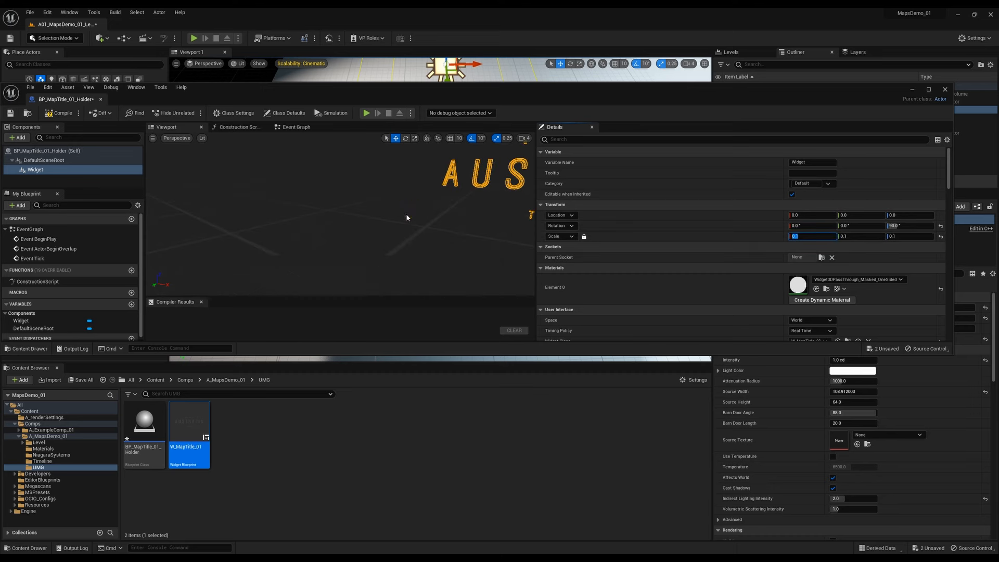
pyautogui.click(51, 113)
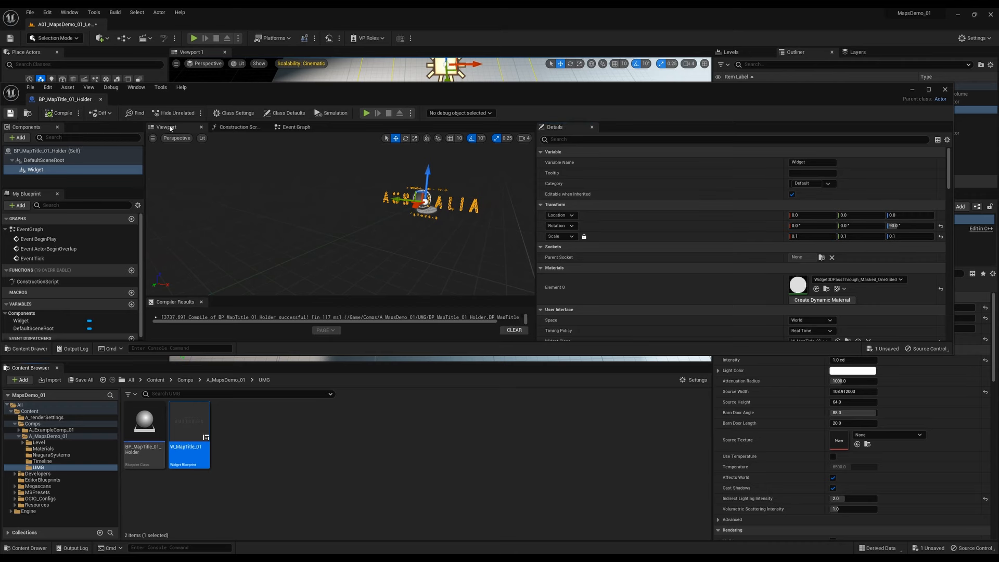
pyautogui.click(31, 368)
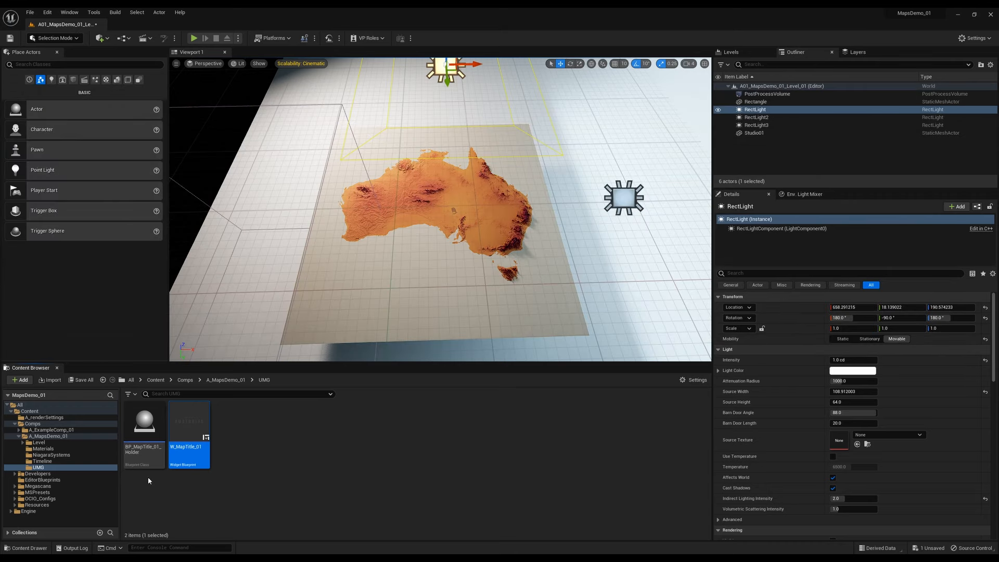
# - Place BP_MapTitle_01_Holder on the paper below Australia and rotate it -90° about X so the title lies flat
pyautogui.moveTo(149, 455)
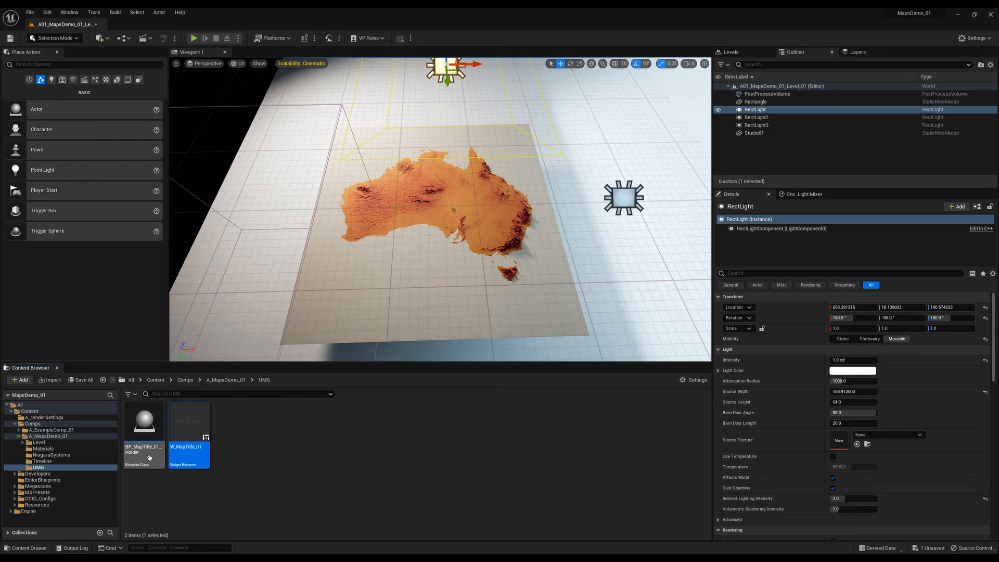
pyautogui.moveTo(148, 452); pyautogui.dragTo(395, 272)
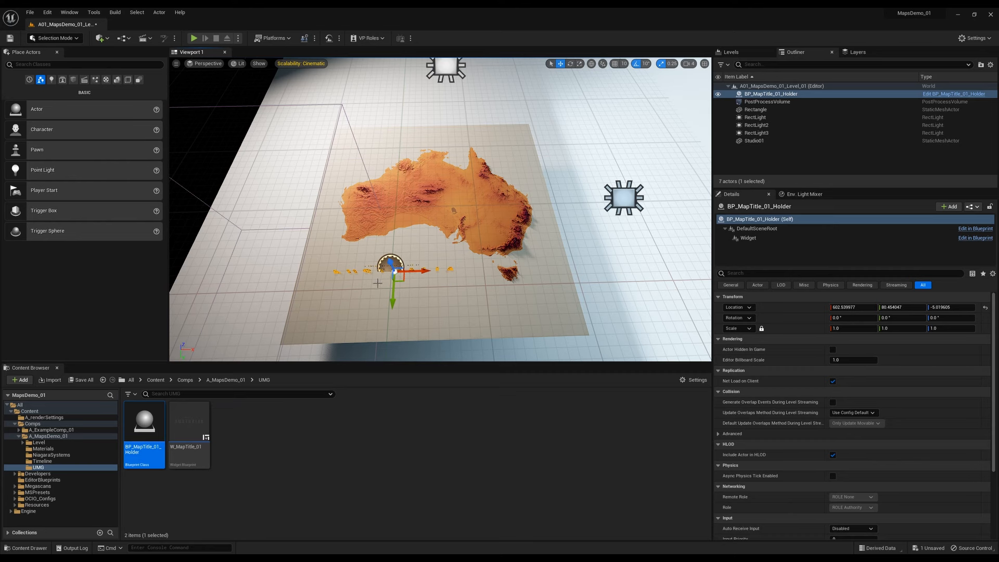
pyautogui.press('e')
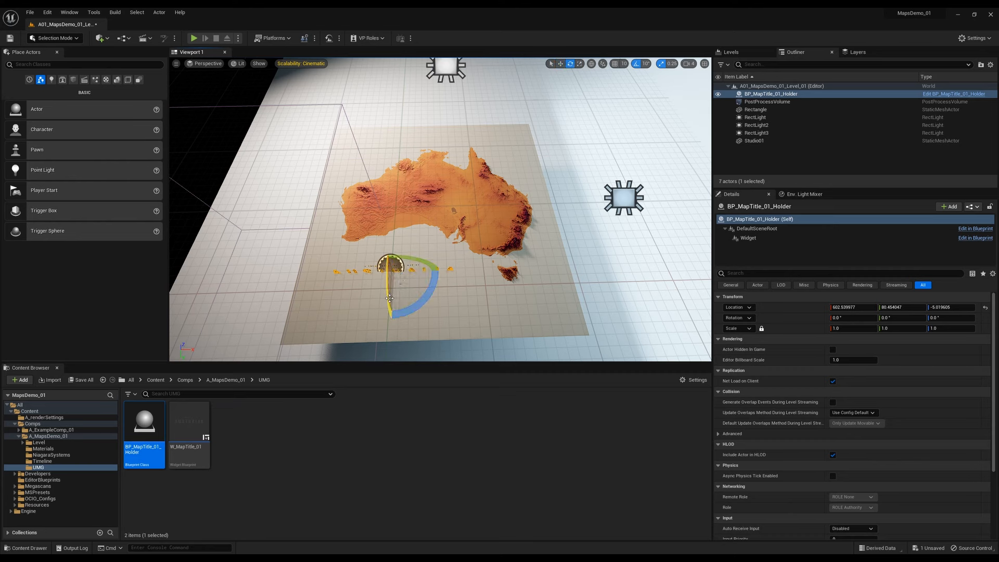
pyautogui.moveTo(389, 298); pyautogui.dragTo(389, 298)
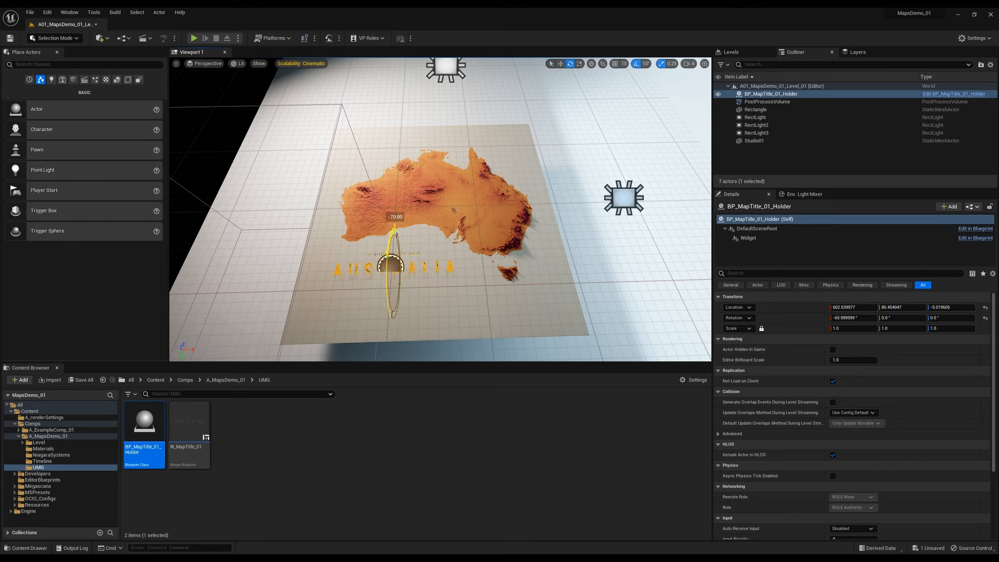
pyautogui.moveTo(389, 298); pyautogui.dragTo(389, 298)
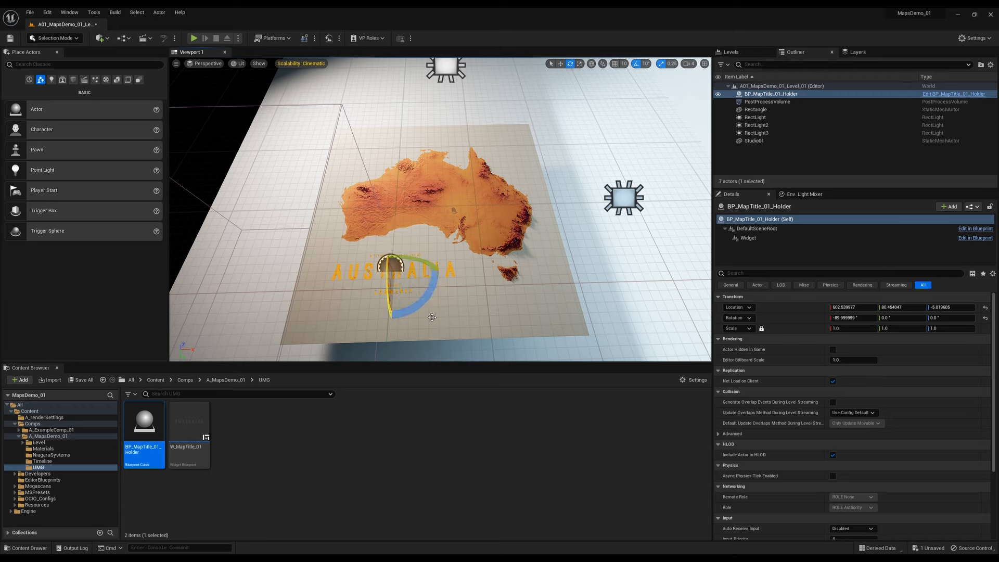
# - Set the title holder's Z location to 1 and its uniform scale to 0.3
pyautogui.click(488, 280)
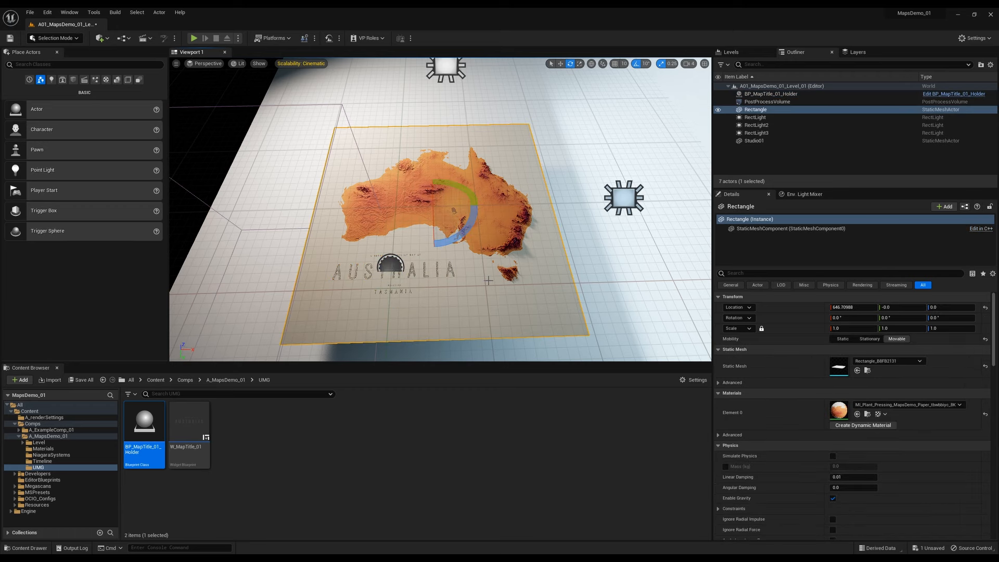
pyautogui.click(768, 94)
pyautogui.click(952, 308)
pyautogui.write('1')
pyautogui.press('Return')
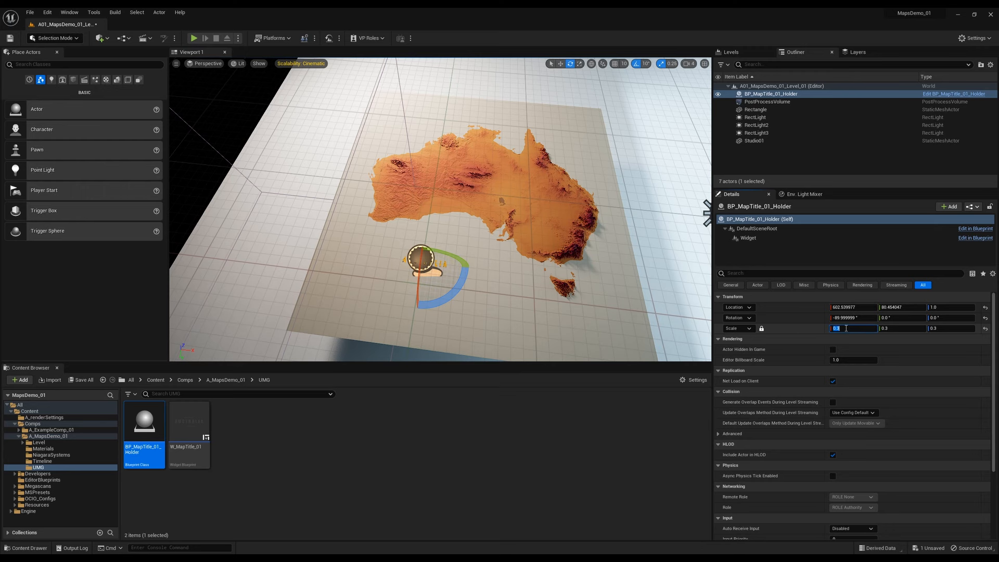
# - Move the title holder closer beneath Australia's south coast, to about X 618 and Y 67, and deselect it
pyautogui.click(459, 289)
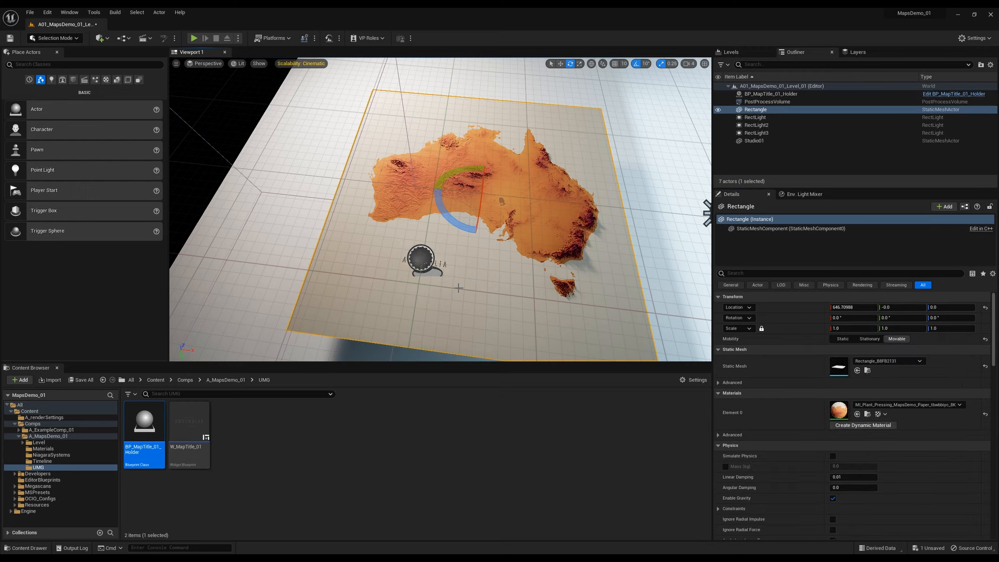
pyautogui.hotkey('ctrl', 'z')
pyautogui.press('w')
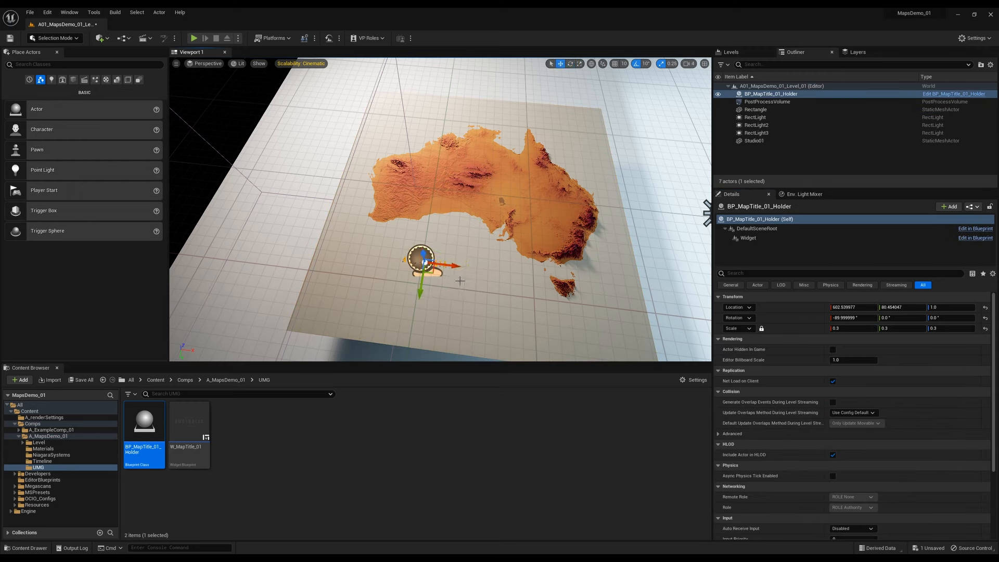
pyautogui.moveTo(433, 272); pyautogui.dragTo(451, 258)
pyautogui.click(288, 476)
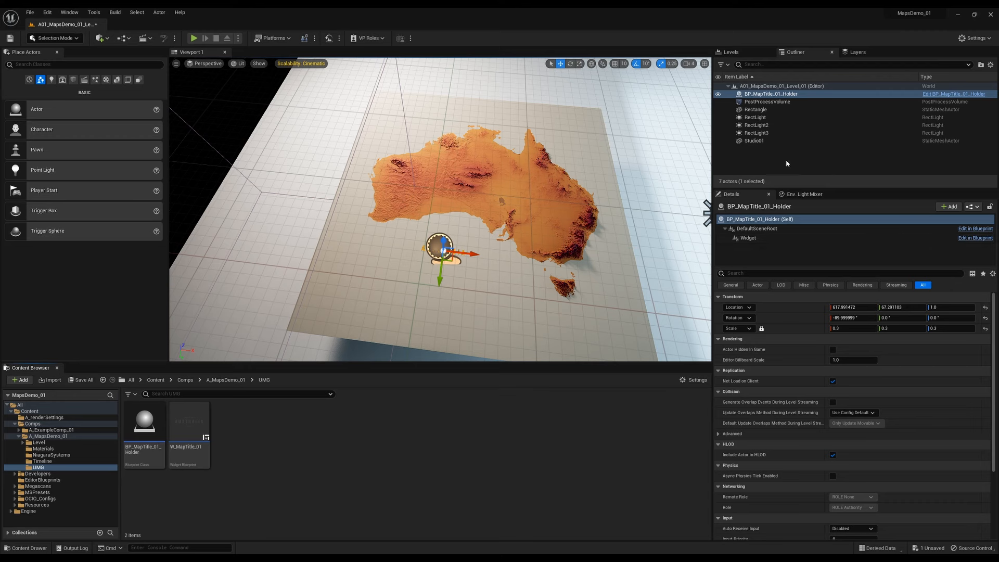
pyautogui.click(759, 170)
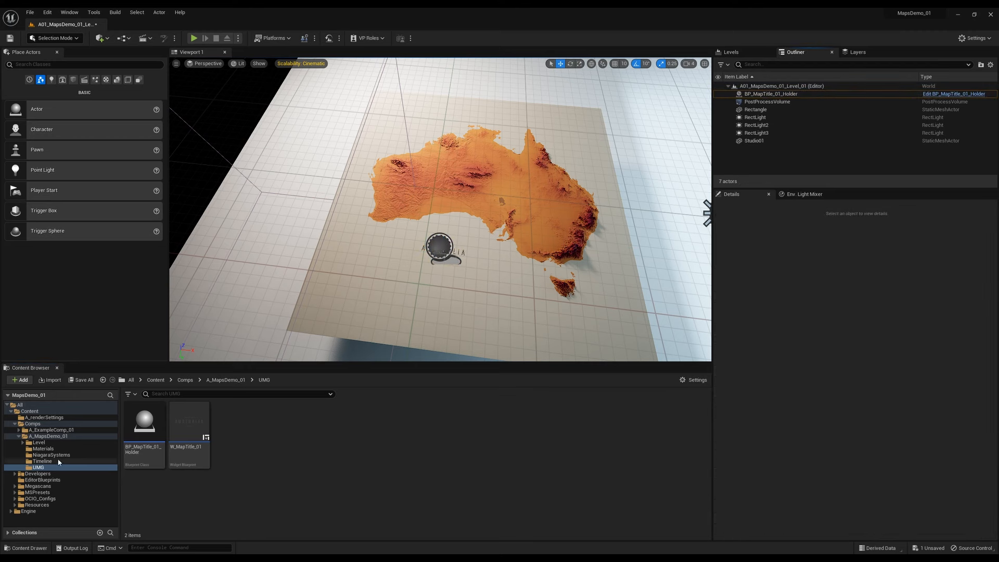
# - Open the A01_ExampleComp_01_Level_01_Seq_01_v sequence from the Timeline folder and preview its camera cut at frame 7
pyautogui.click(43, 461)
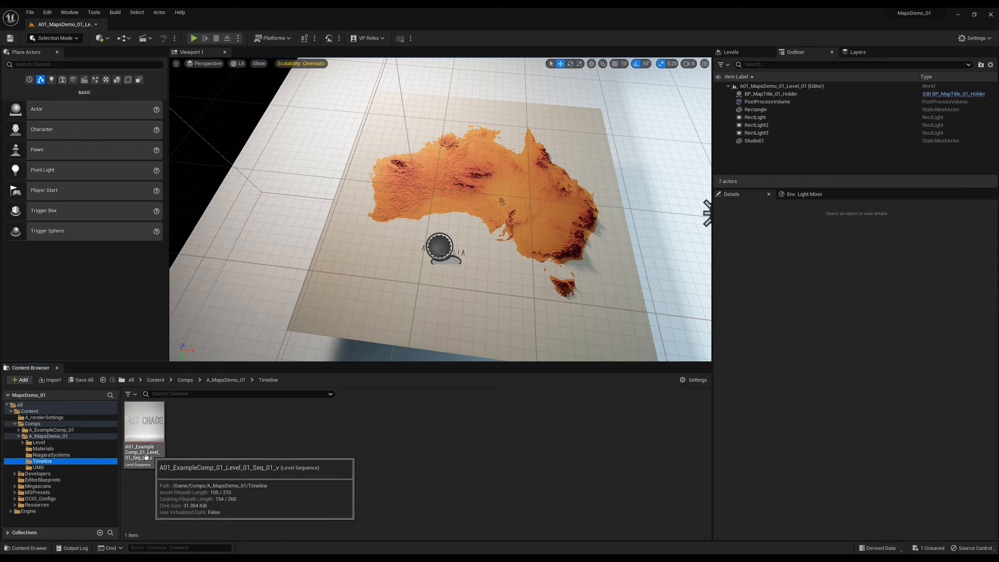
pyautogui.doubleClick(146, 457)
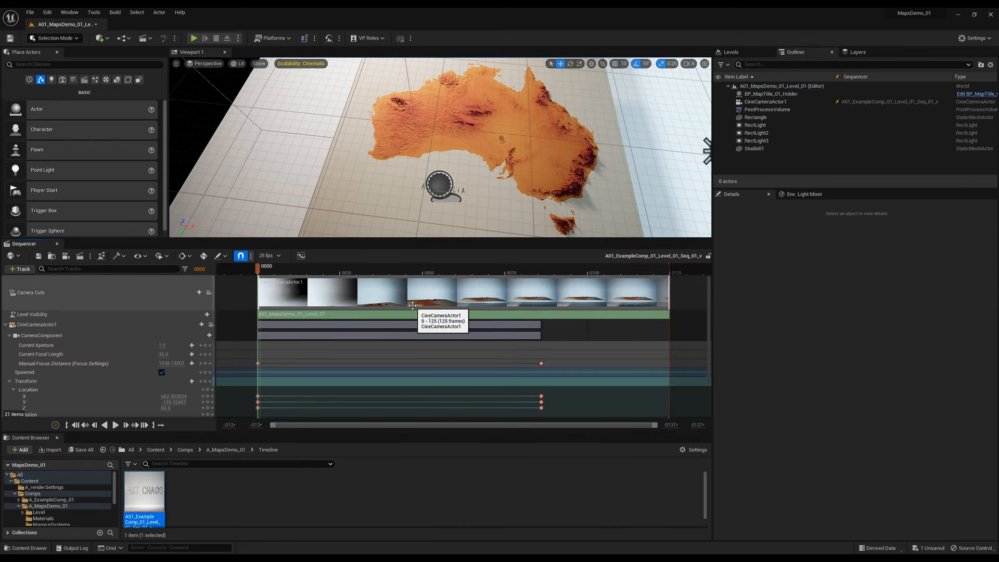
pyautogui.click(209, 293)
pyautogui.moveTo(258, 285); pyautogui.dragTo(280, 285)
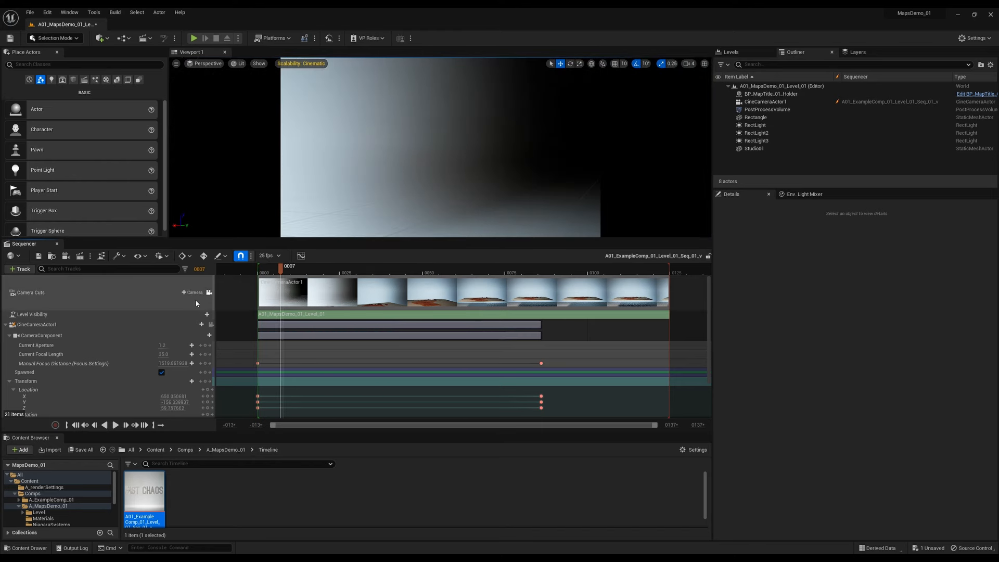
pyautogui.click(208, 293)
# - Delete CineCameraActor1's ending keyframes for focus distance and transform
pyautogui.click(64, 325)
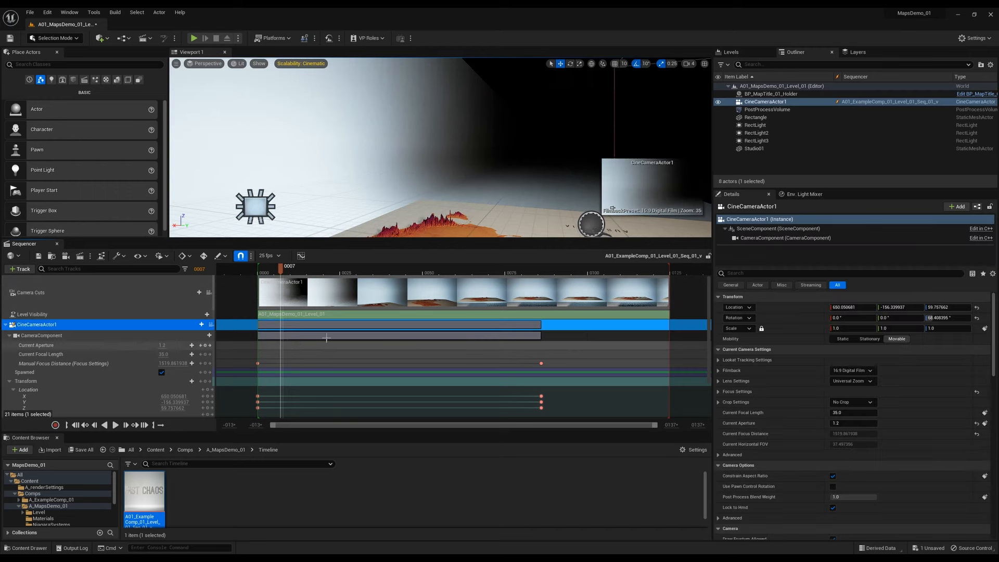
pyautogui.scroll(-3, 403, 374)
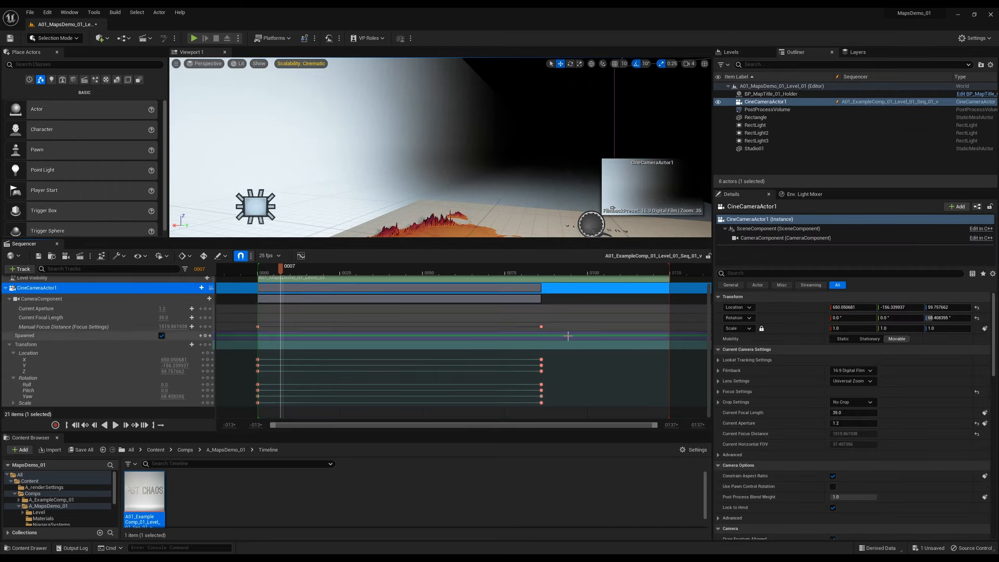
pyautogui.moveTo(561, 319); pyautogui.dragTo(523, 406)
pyautogui.press('Delete')
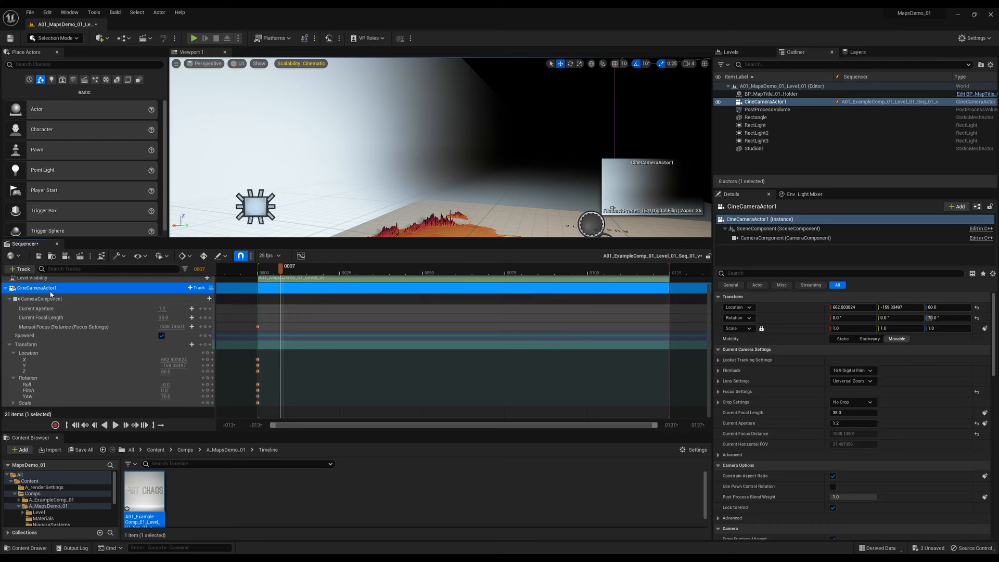
# - Set CineCameraActor1's Focus Method to Tracking with the Rectangle paper mesh as the actor to track
pyautogui.click(799, 392)
pyautogui.scroll(-2, 804, 349)
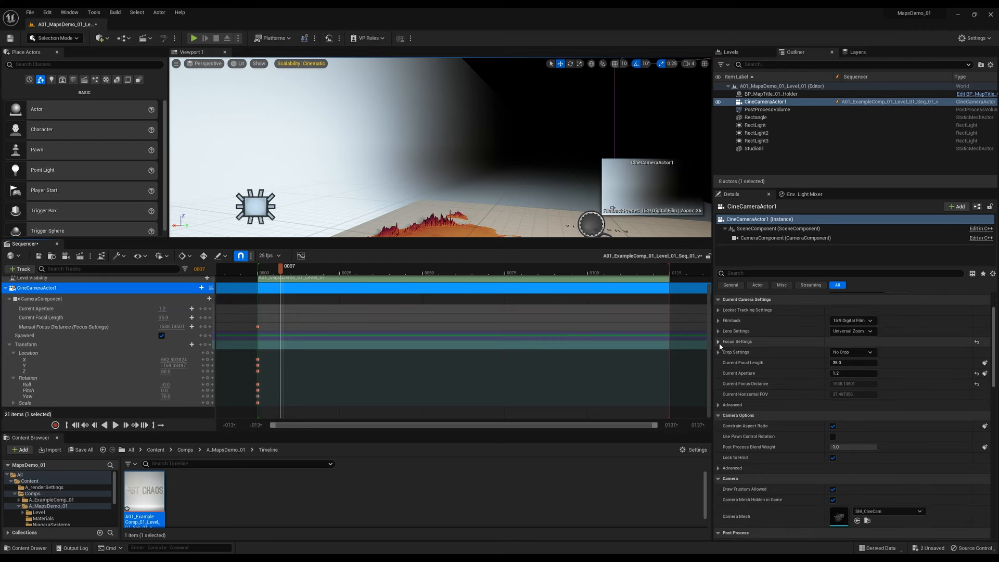
pyautogui.click(853, 352)
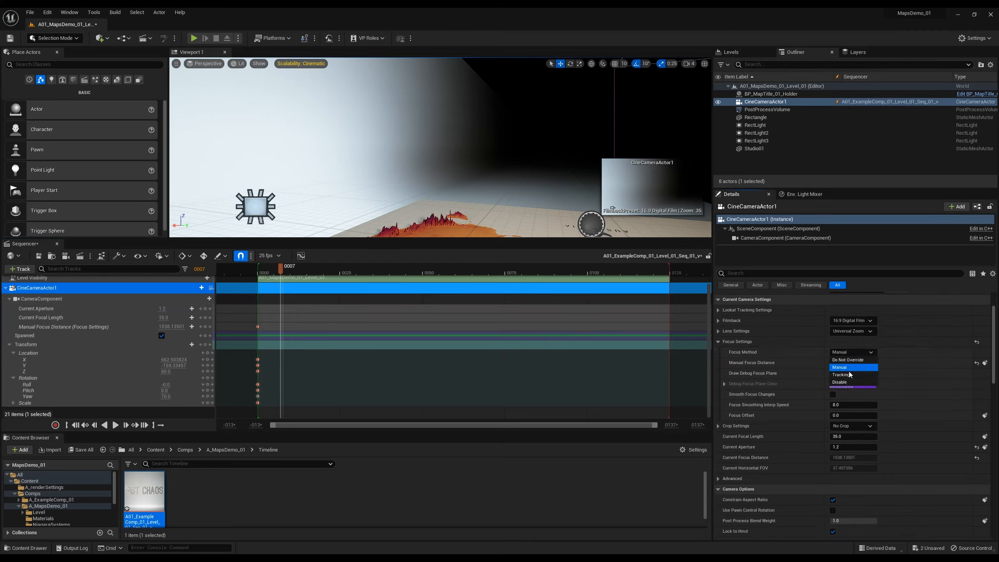
pyautogui.click(852, 373)
pyautogui.click(724, 363)
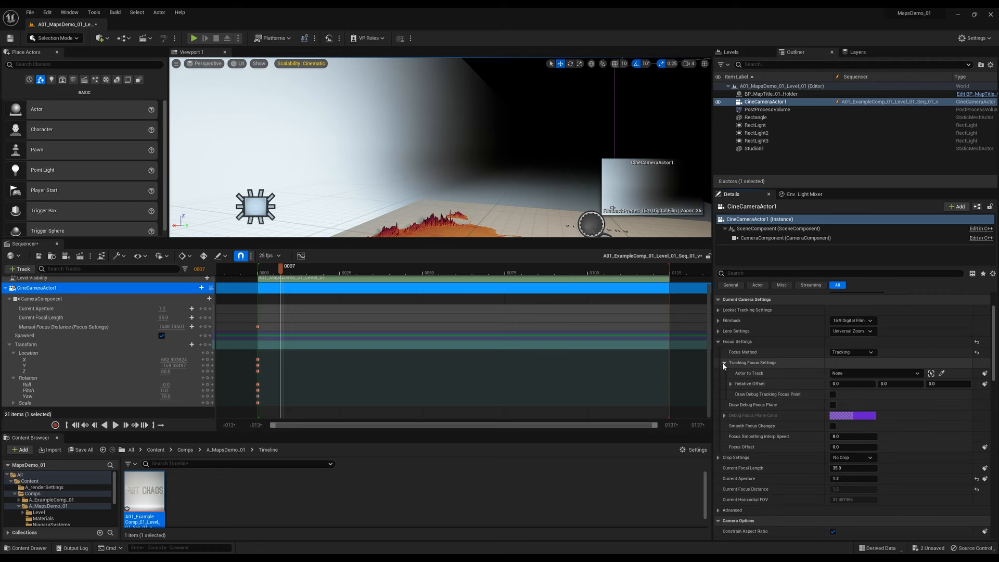
pyautogui.click(942, 373)
pyautogui.click(519, 215)
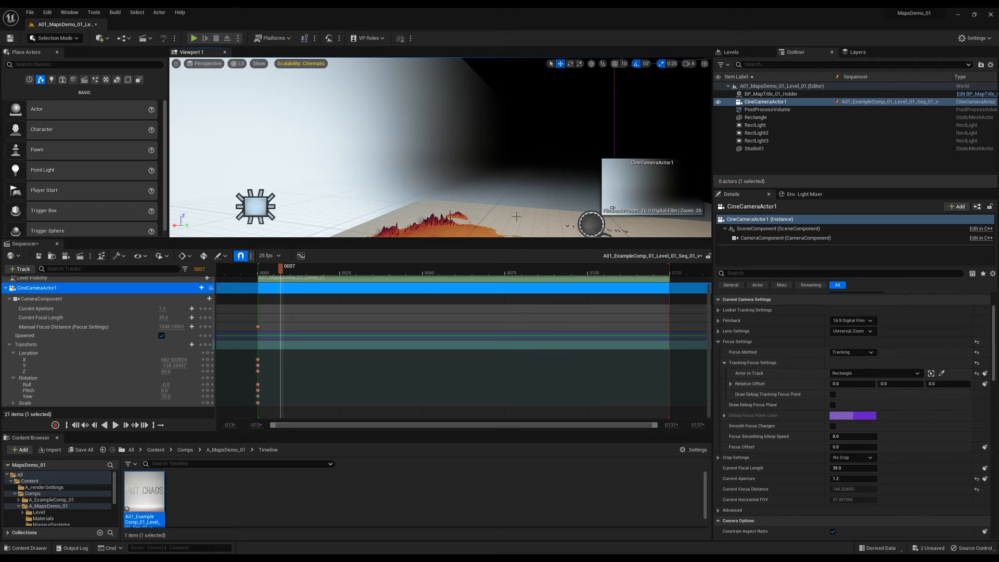
# - Reposition CineCameraActor1 above the map at a Z location of about 640 with a Z rotation of 270°
pyautogui.scroll(3, 905, 385)
pyautogui.click(937, 308)
pyautogui.click(935, 319)
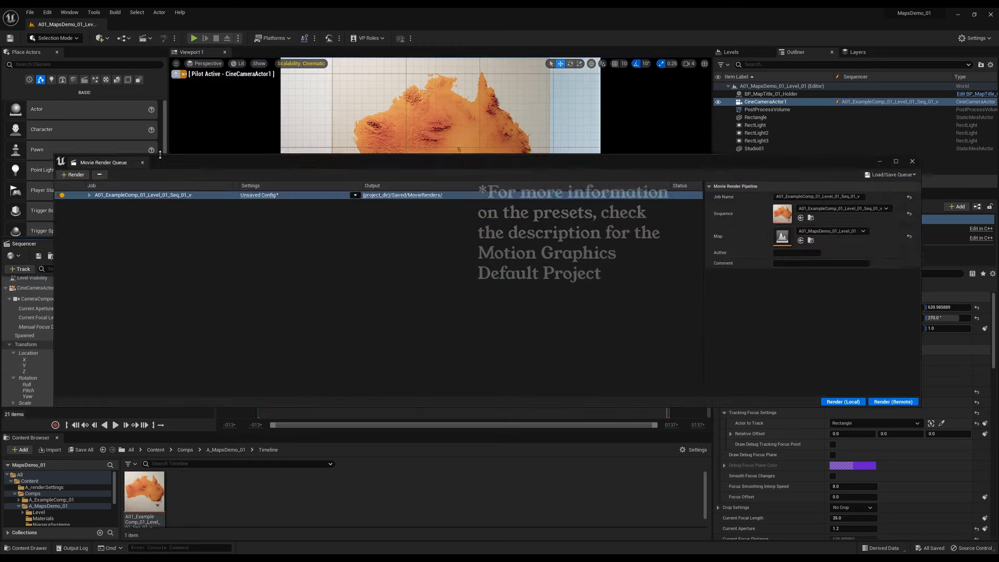
# - Apply the UHD_EXR_ACEScg_HQ preset to the render job, name it A01_MapsDemo_01_Level_01_Seq_01_v001, and render it locally
pyautogui.click(355, 142)
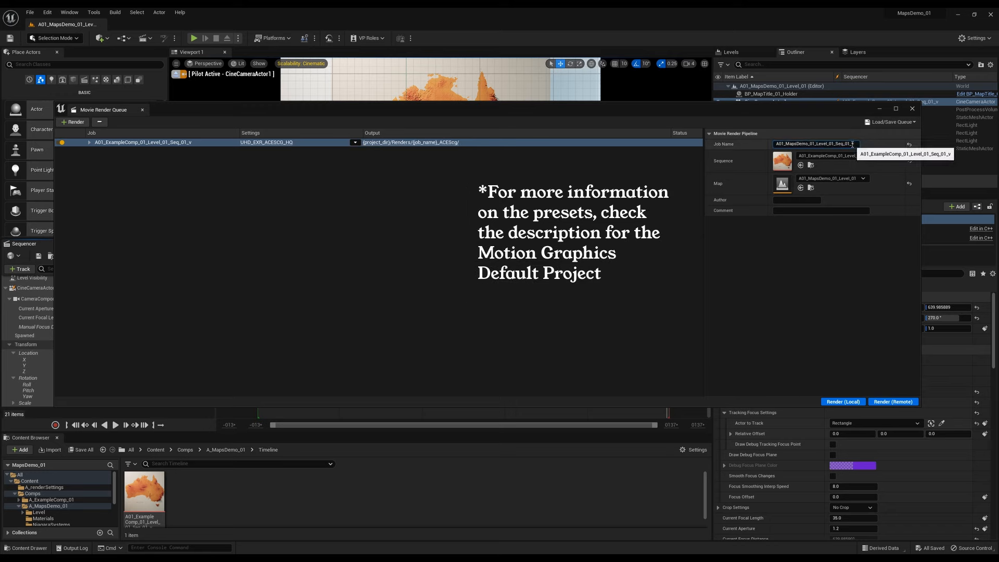
pyautogui.click(843, 401)
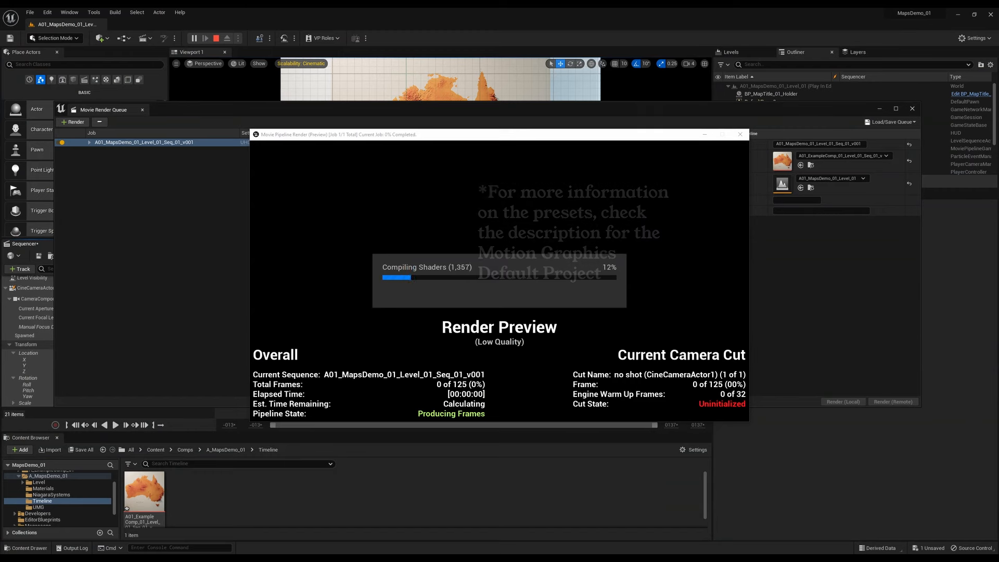